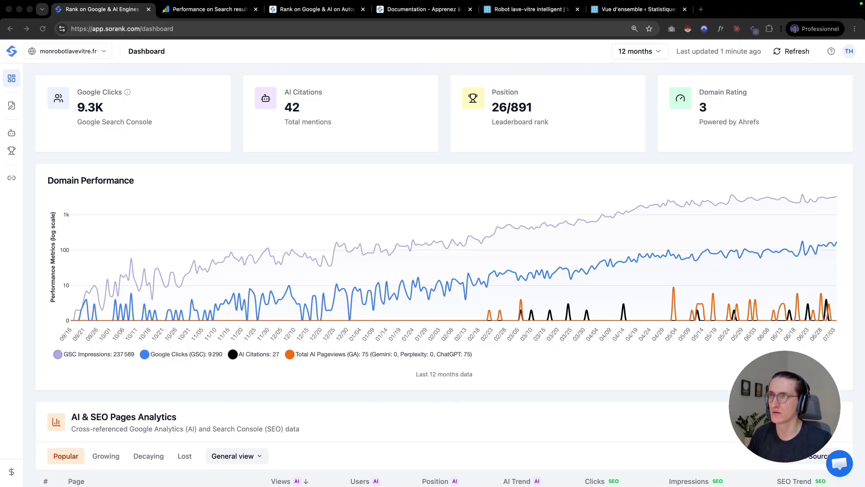
Review the 12-month Search Console performance, the WooCommerce statistics overview and the monrobotlavevitre.fr home page
click(203, 10)
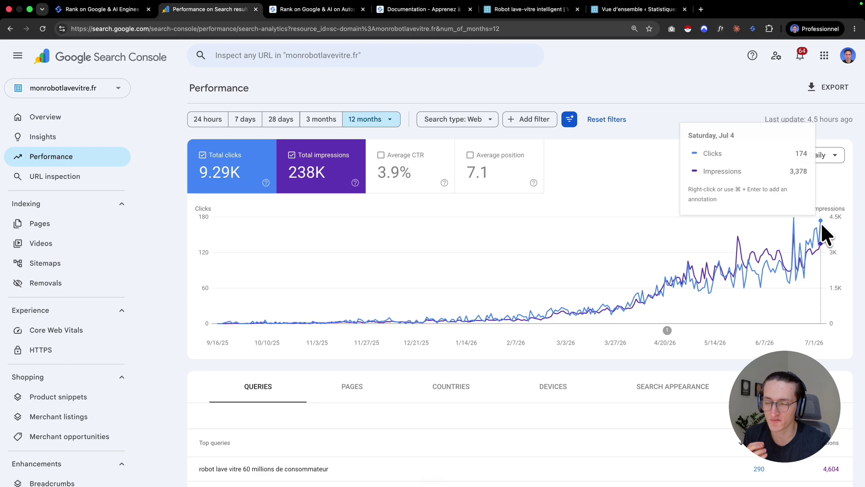
click(619, 10)
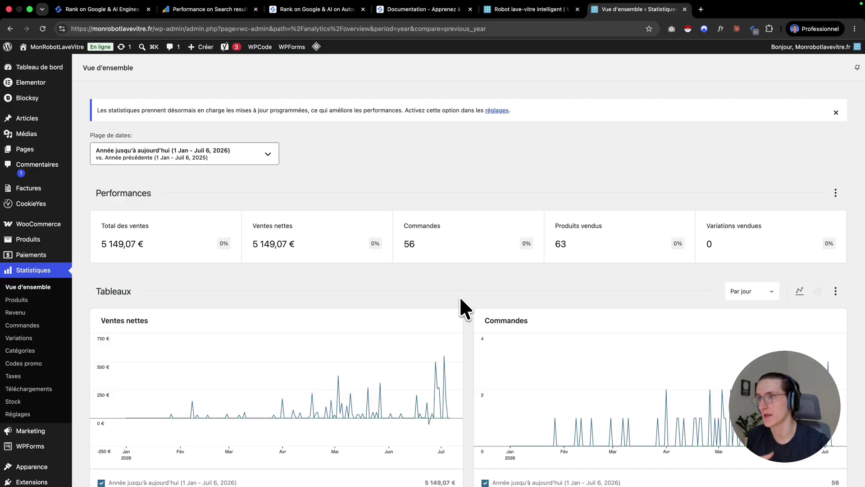
click(550, 13)
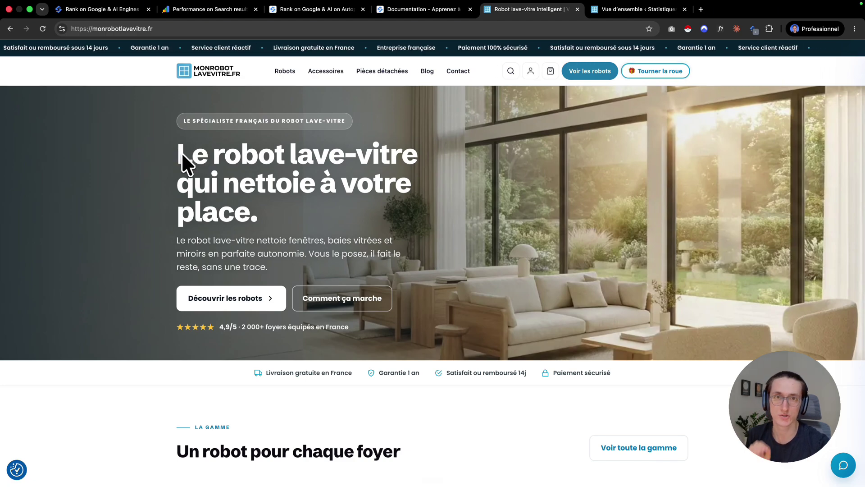
Switch back to the Sorank dashboard and look over its SEO Articles, GEO Analyses, AI Leaderboard and Backlinks sections
click(123, 9)
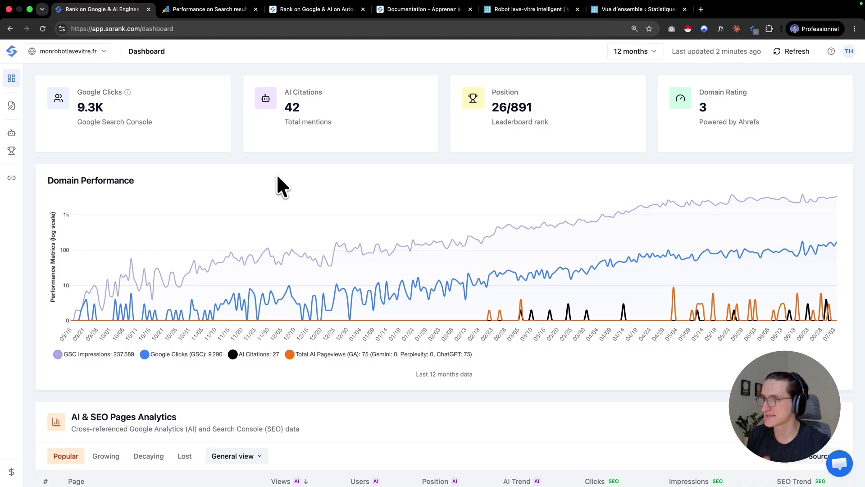
mouse_move(17, 72)
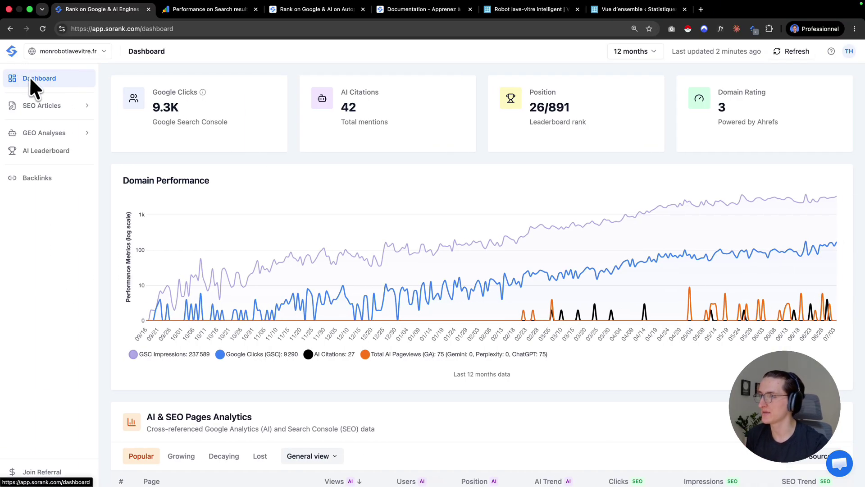
mouse_move(36, 94)
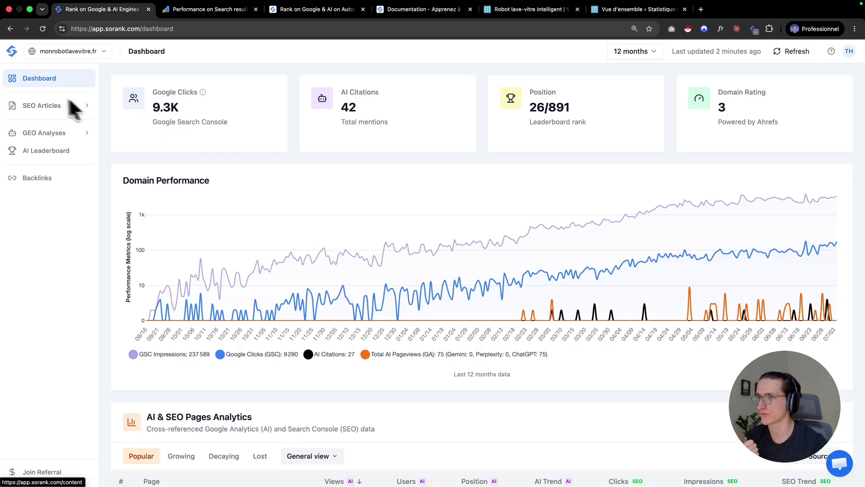
mouse_move(42, 133)
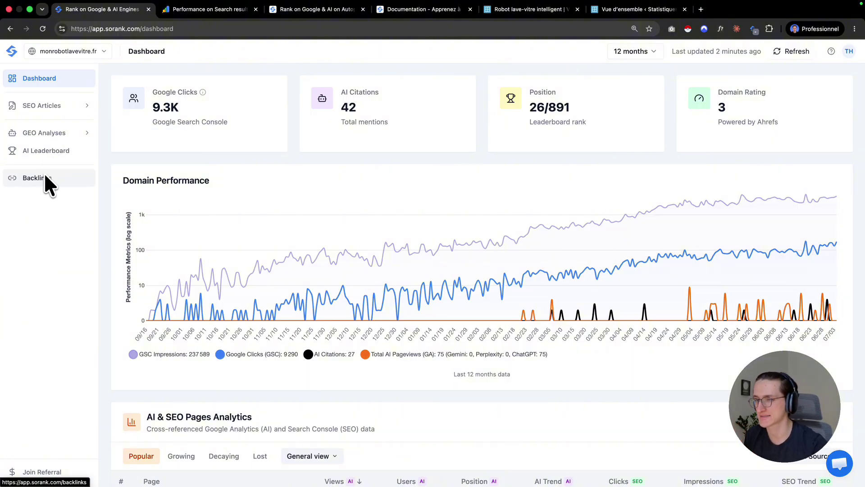
Open the account settings and look through the profile photo, personal information and brand sections
click(849, 52)
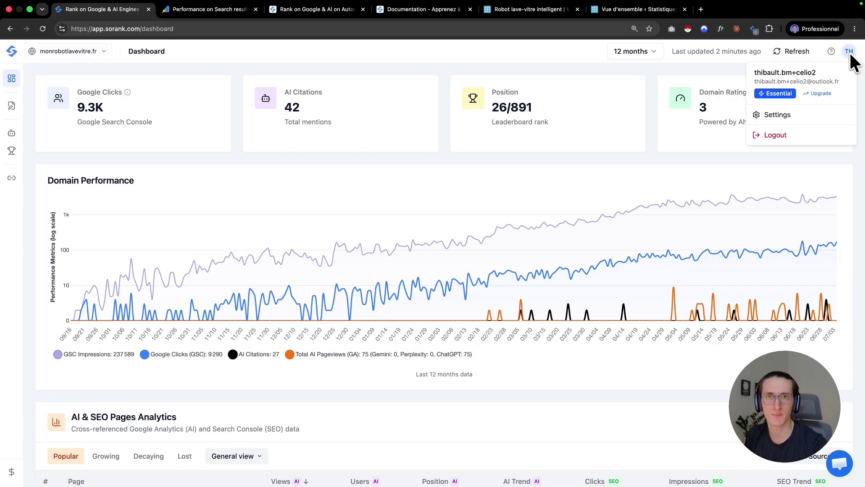
click(777, 116)
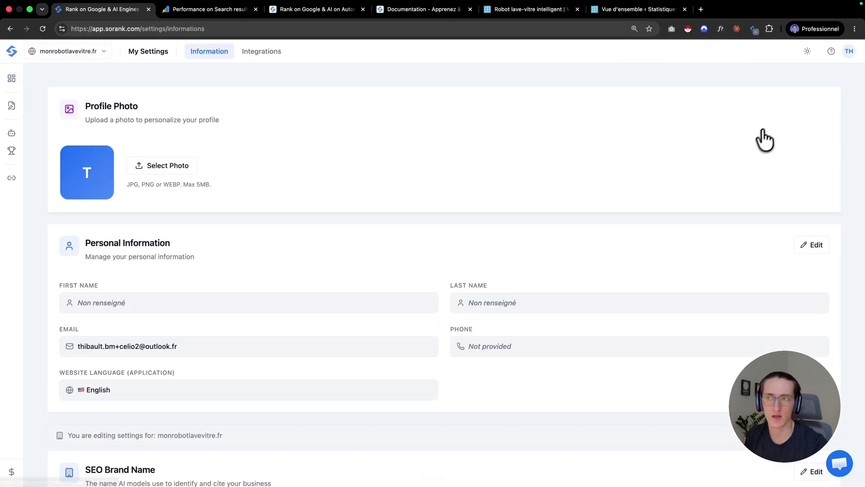
drag(85, 106, 228, 109)
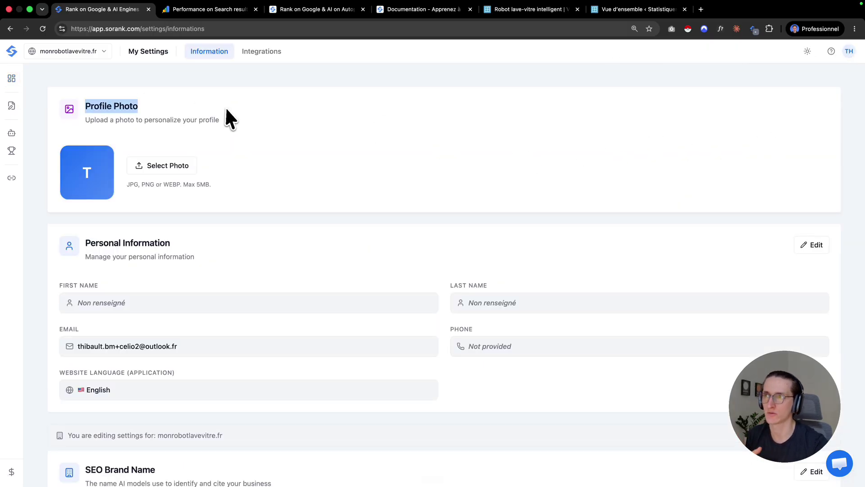
click(228, 109)
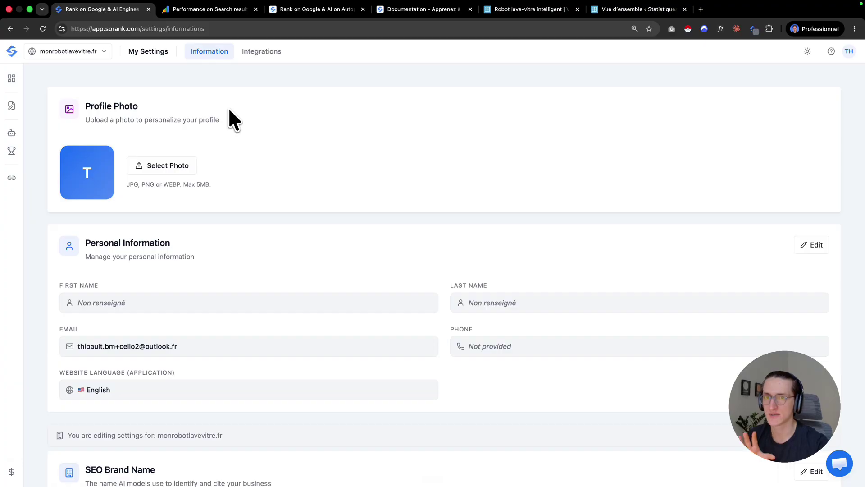
scroll(295, 180, down, 5)
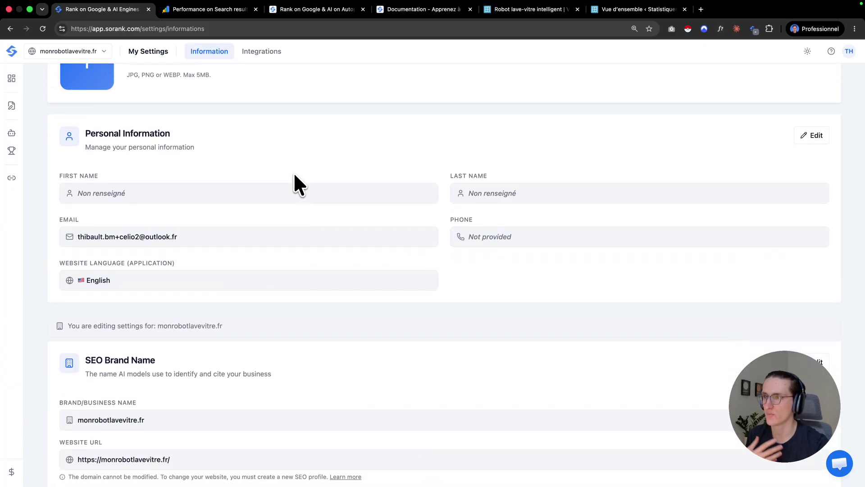
scroll(296, 182, down, 3)
scroll(296, 182, up, 7)
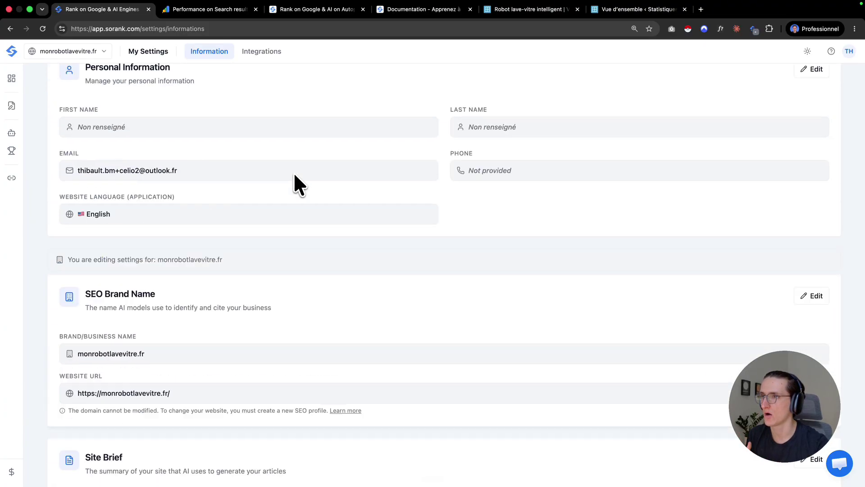
Open the personal information for editing and view the available application languages
drag(85, 213, 590, 255)
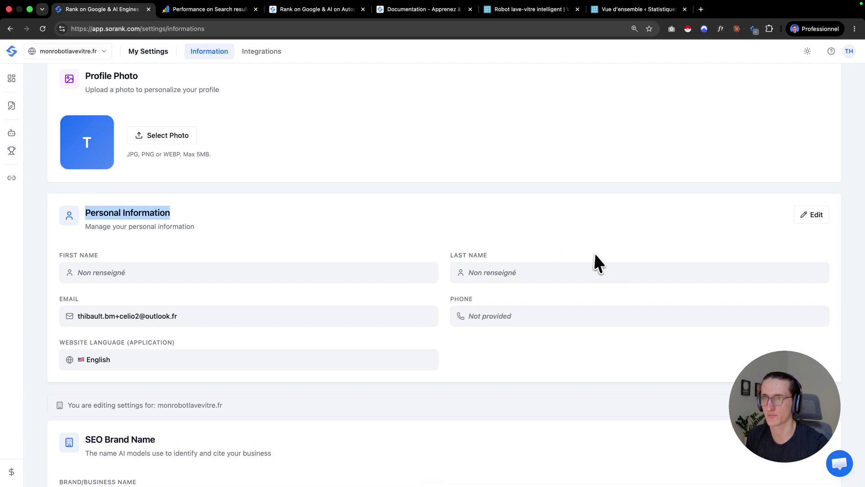
click(594, 256)
click(808, 216)
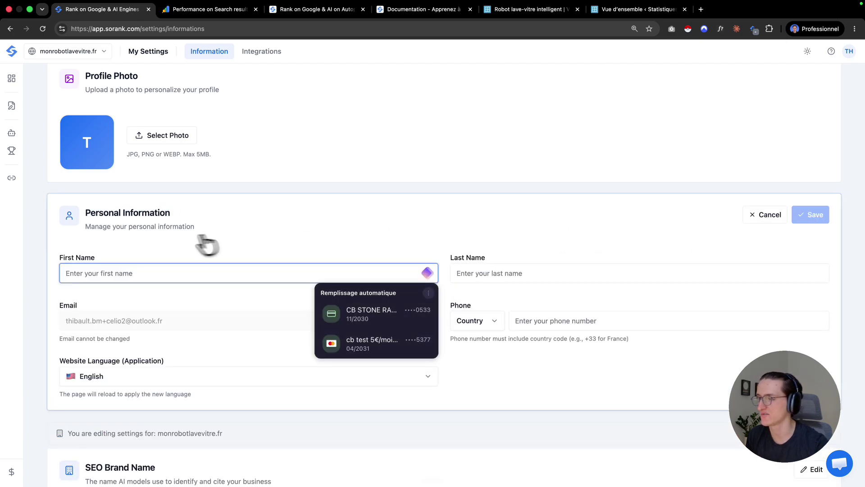
click(164, 241)
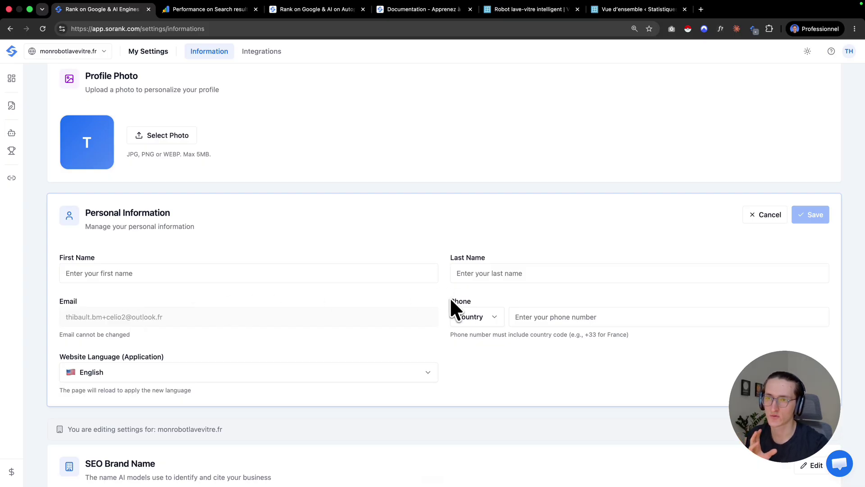
click(102, 379)
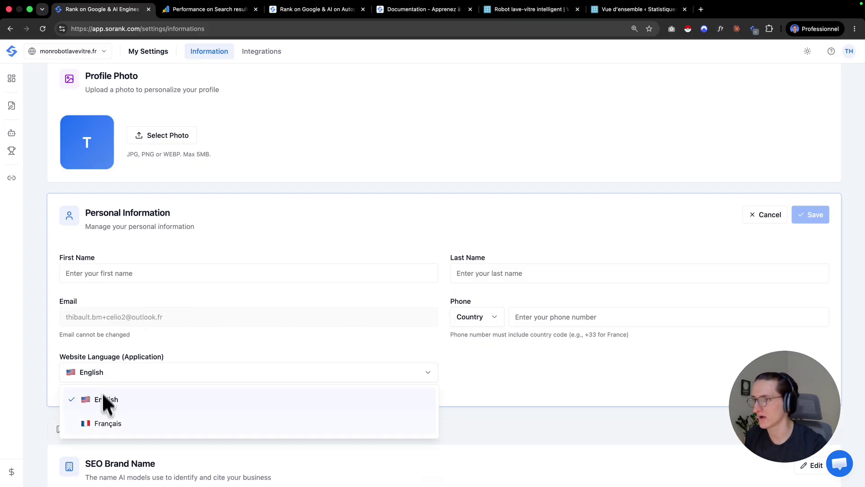
click(105, 342)
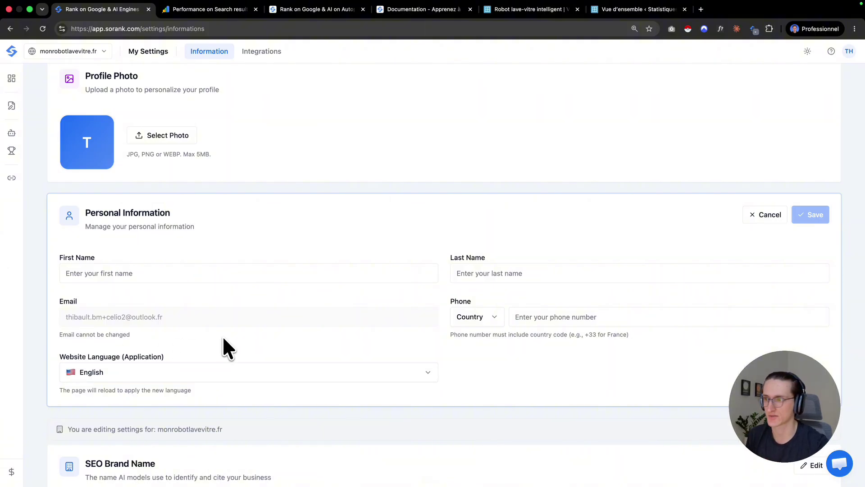
Review the website URL under SEO Brand Name and the list of websites in the account
scroll(224, 339, down, 4)
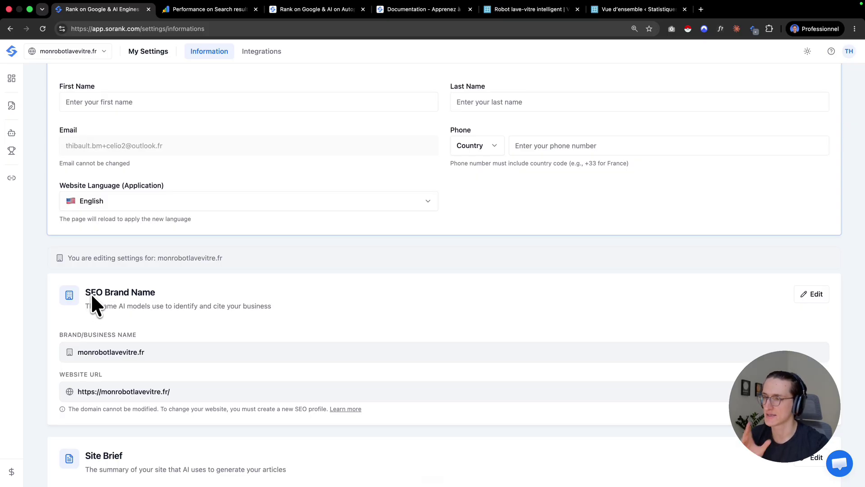
scroll(115, 338, down, 1)
drag(75, 341, 170, 344)
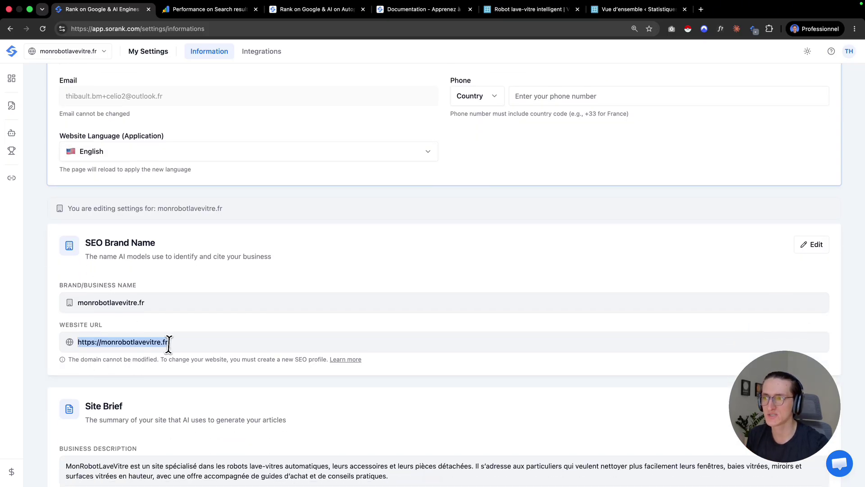
click(182, 321)
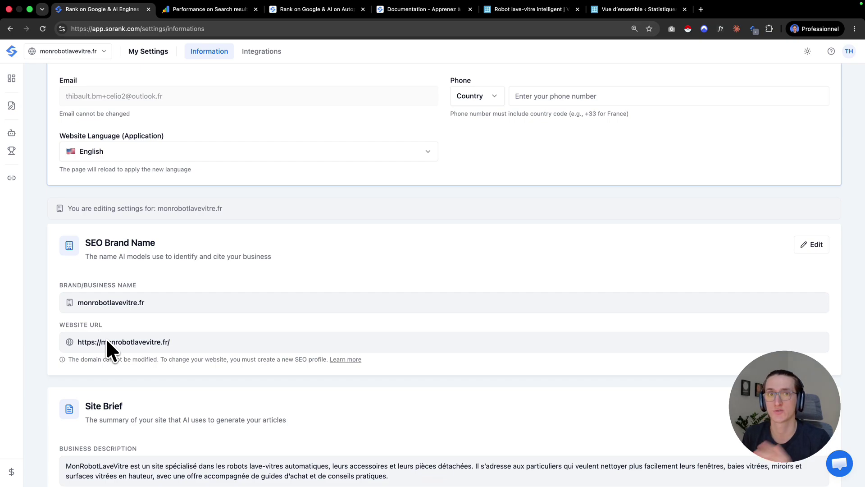
click(86, 51)
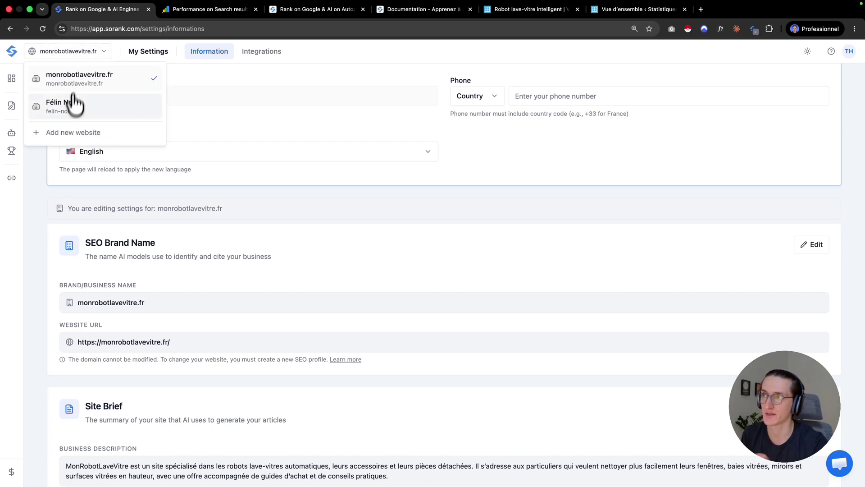
click(203, 227)
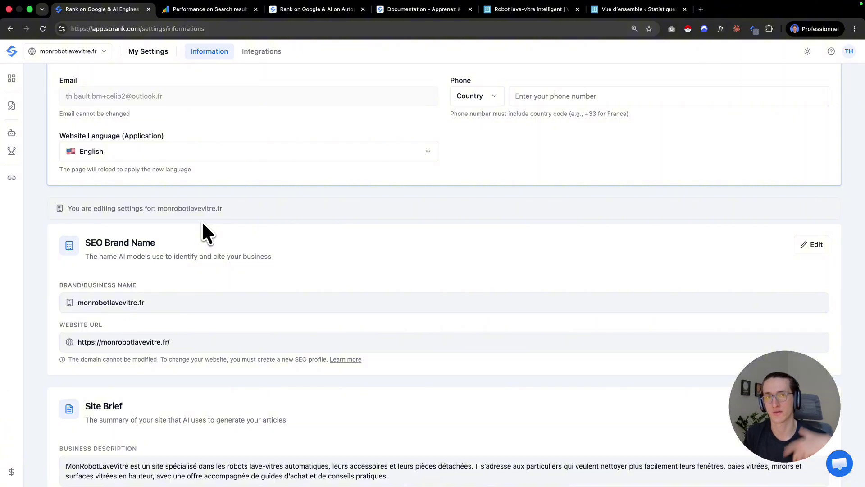
Review the business description and target audience in the Site Brief
scroll(202, 224, down, 5)
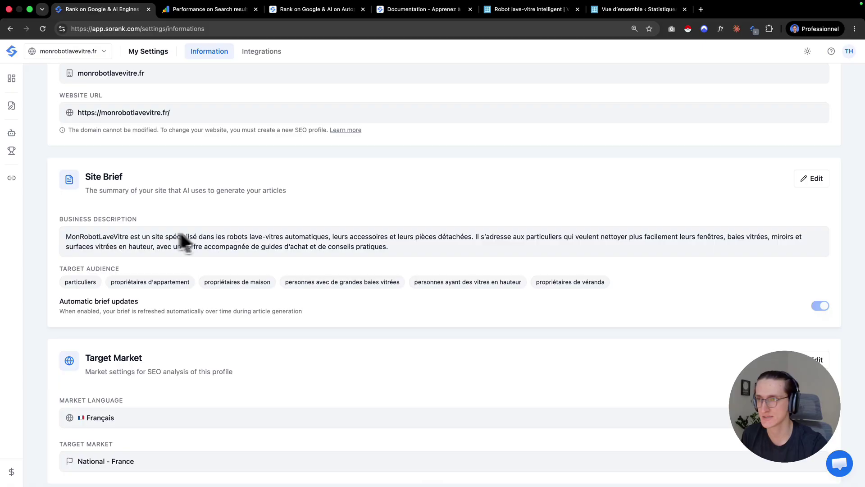
drag(66, 236, 418, 260)
click(418, 261)
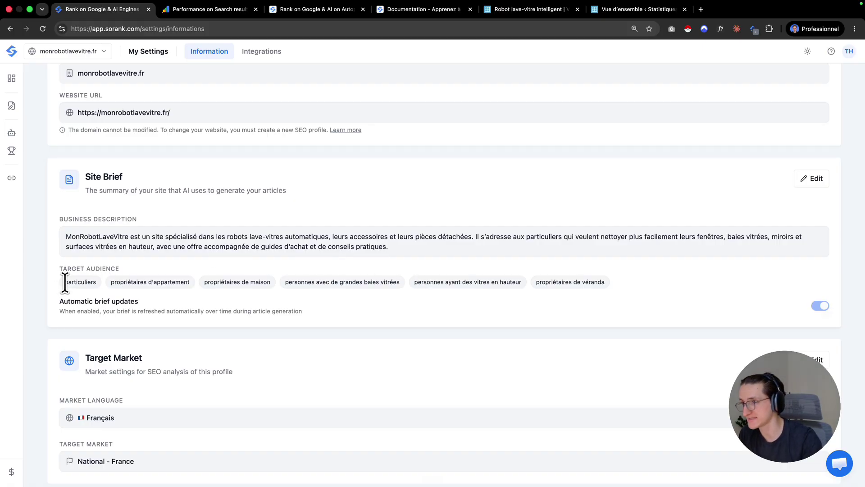
drag(65, 282, 93, 282)
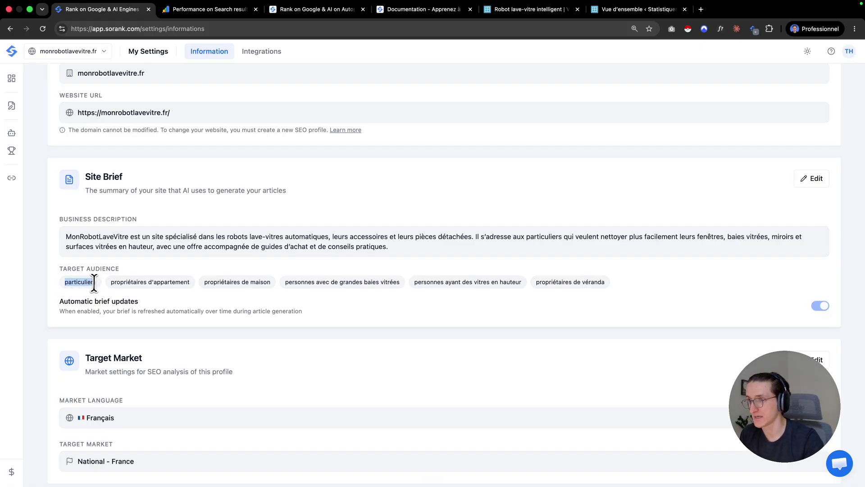
click(166, 292)
Open the Target Market settings for editing and try the Specific city option, viewing its country choices
scroll(167, 300, down, 3)
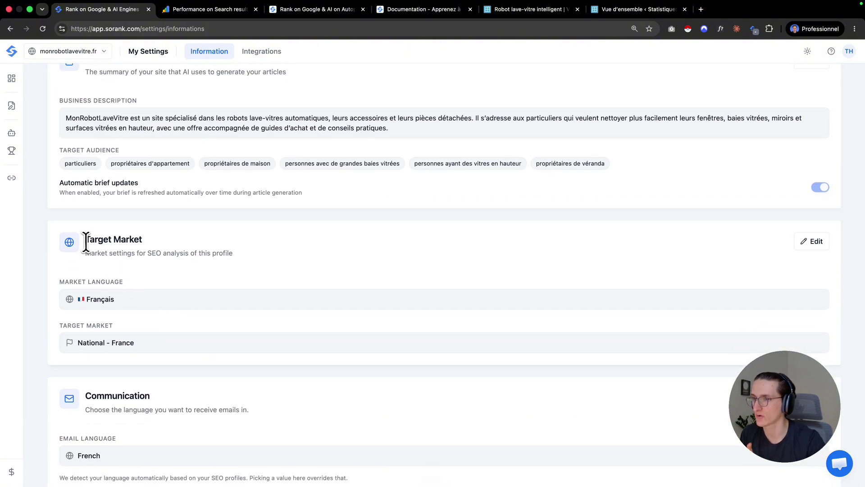
drag(86, 244, 208, 251)
click(212, 252)
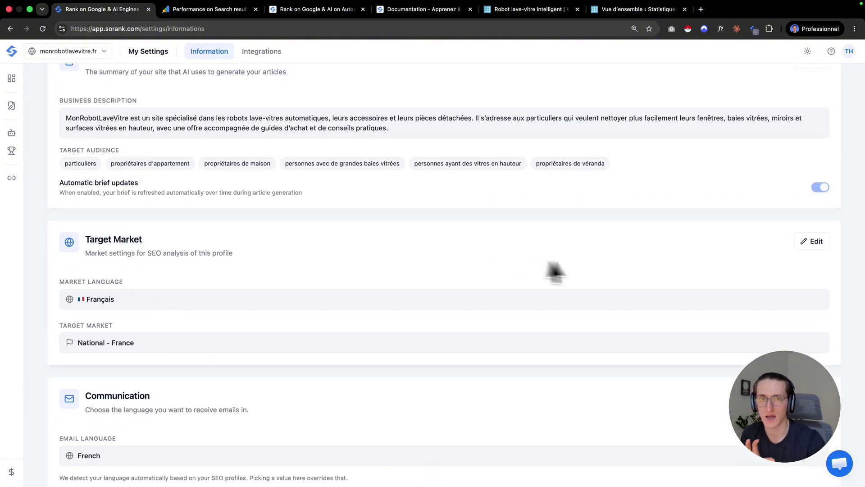
click(810, 246)
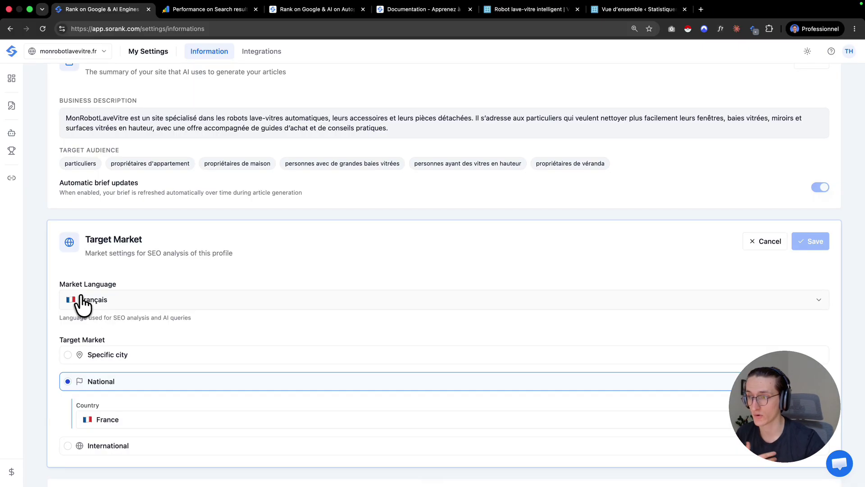
scroll(93, 306, down, 1)
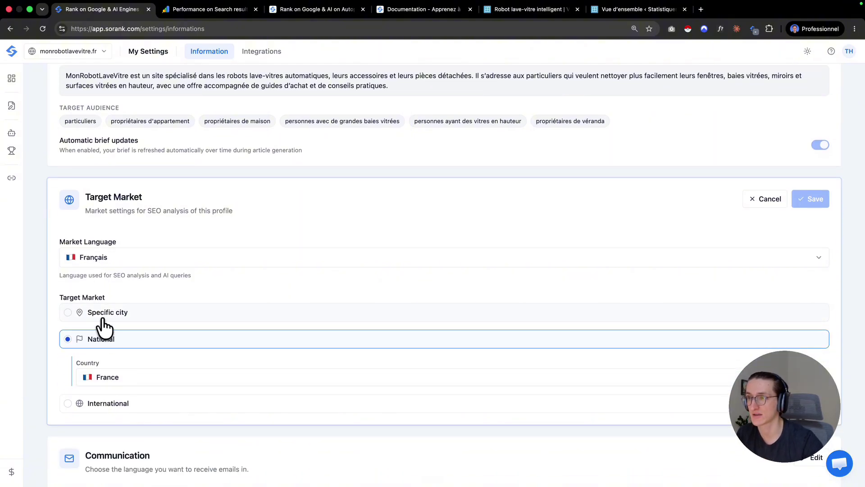
click(87, 319)
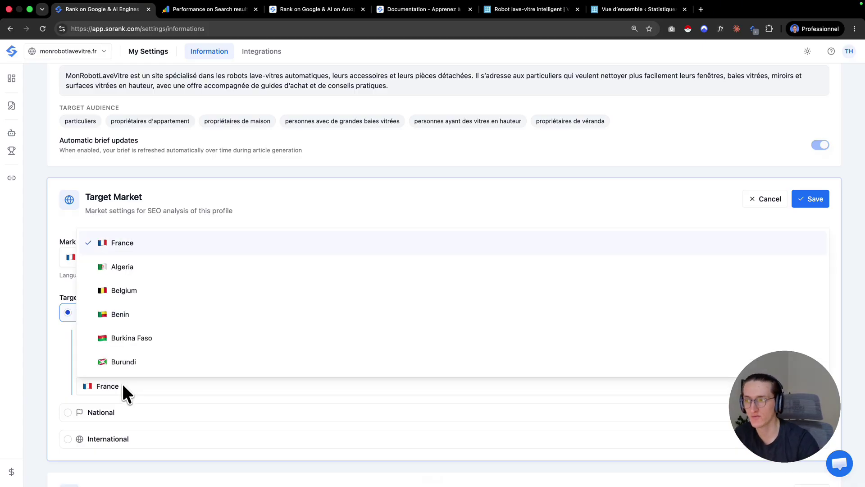
click(121, 383)
click(115, 350)
click(112, 332)
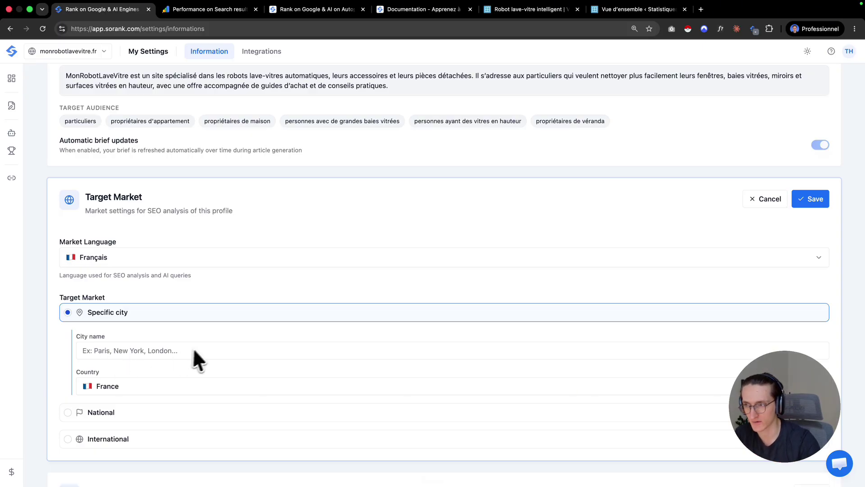
Try the National and International target market options and discard the edit
click(107, 420)
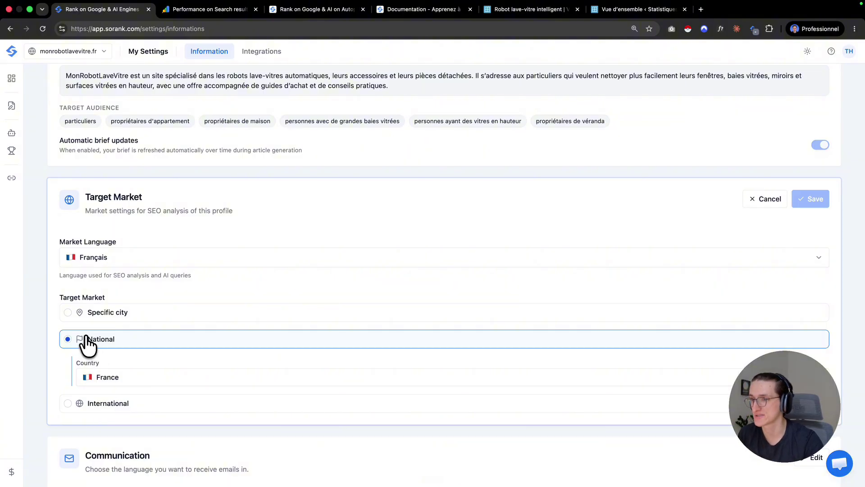
click(106, 403)
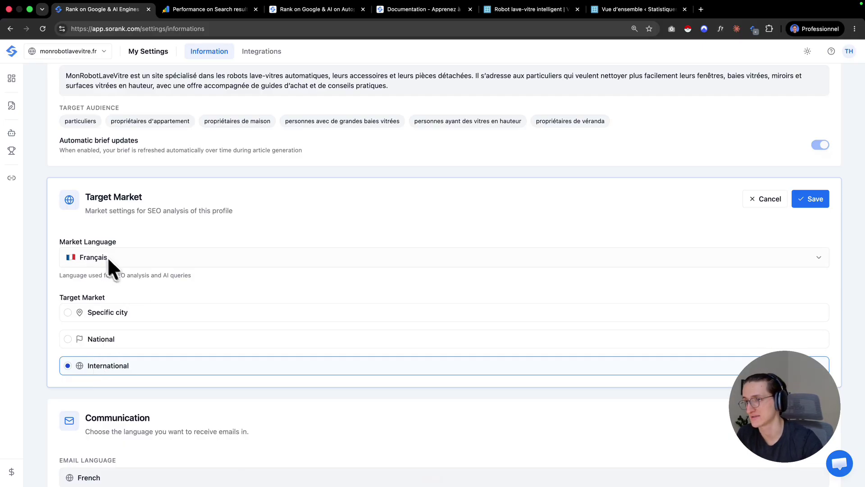
scroll(137, 279, down, 2)
click(750, 151)
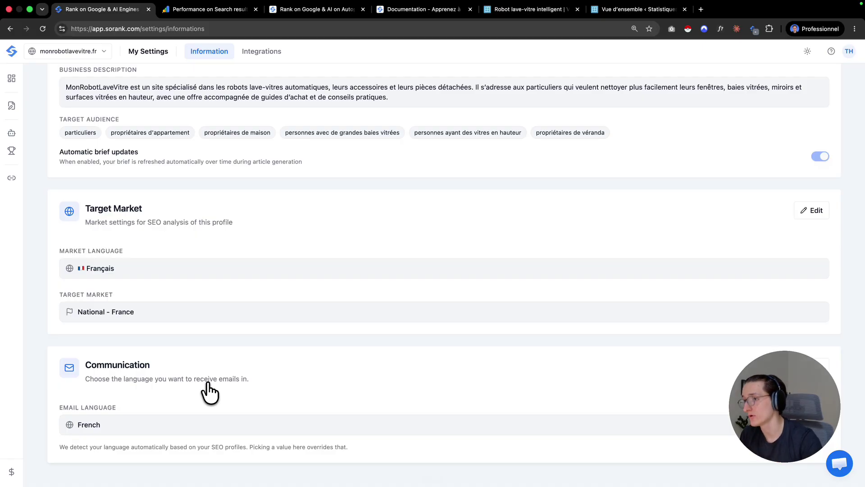
Open the Integrations settings and examine the Google Search Console and Google Analytics connections
scroll(90, 415, up, 15)
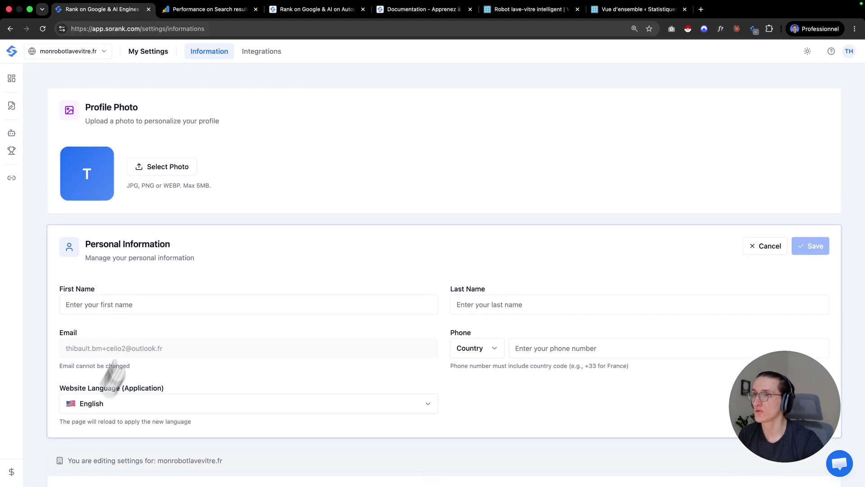
click(265, 53)
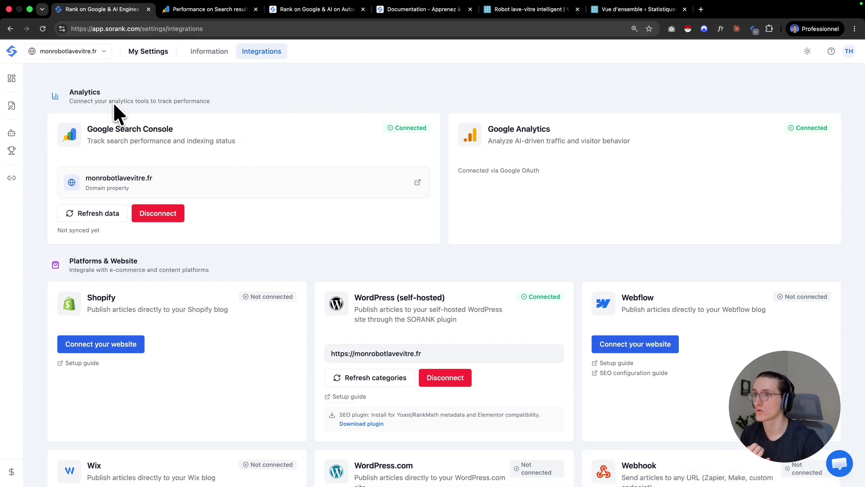
drag(84, 127, 298, 135)
click(485, 128)
drag(486, 128, 577, 136)
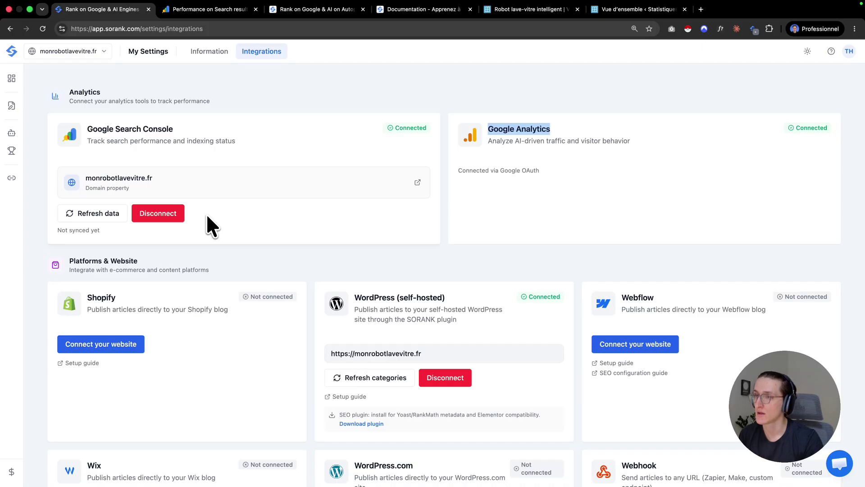
Look over the website platform integrations, open the self-hosted WordPress setup guide and switch it to French
scroll(206, 214, down, 3)
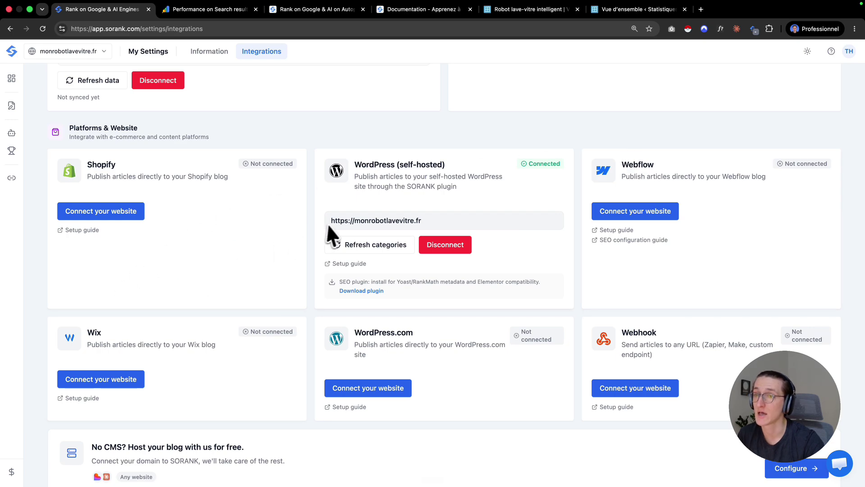
drag(628, 332, 680, 333)
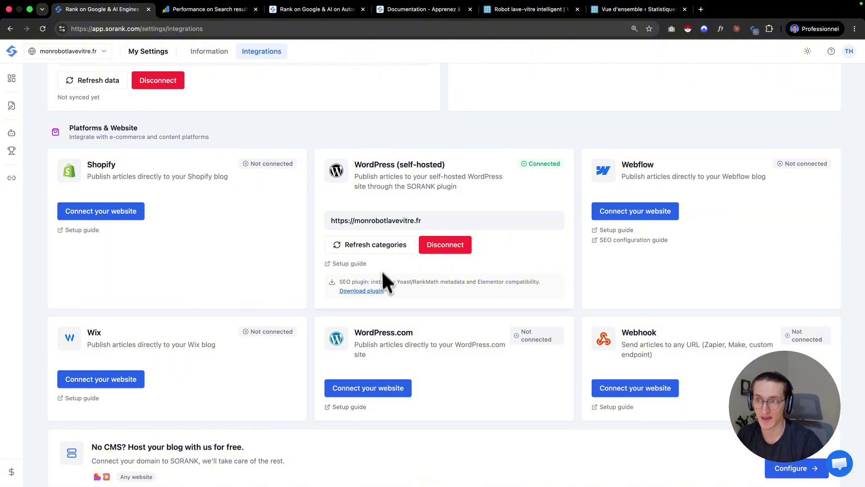
click(355, 265)
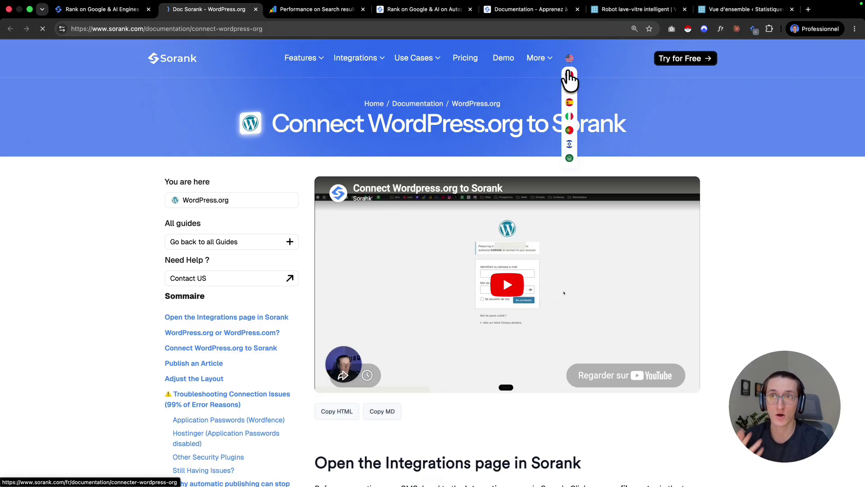
click(570, 75)
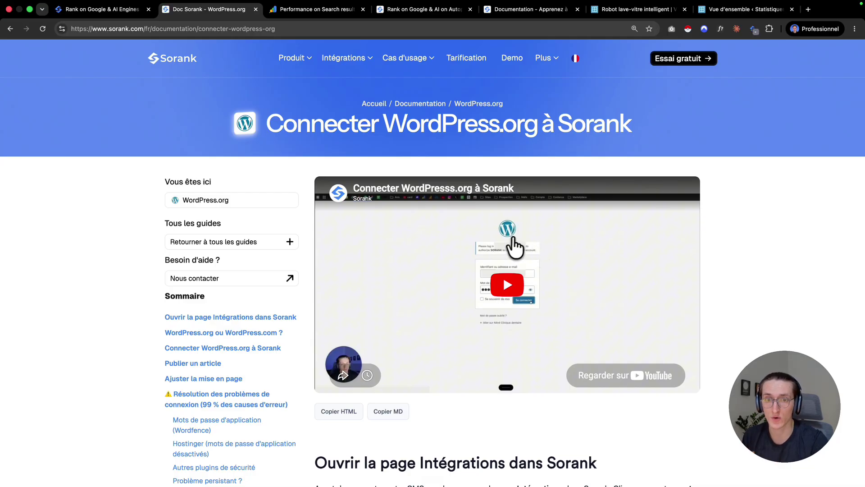
Return to the Integrations settings and examine the free blog hosting option for sites without a CMS and the Webhook option
click(126, 5)
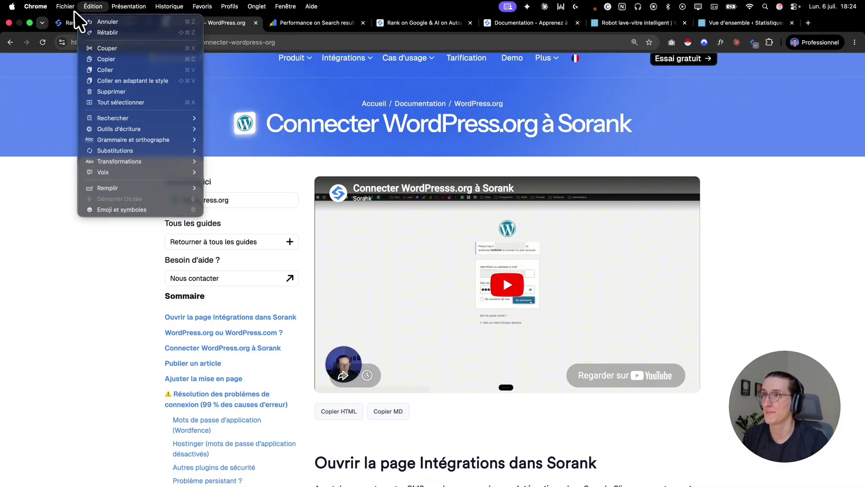
click(74, 11)
click(76, 24)
scroll(637, 372, down, 2)
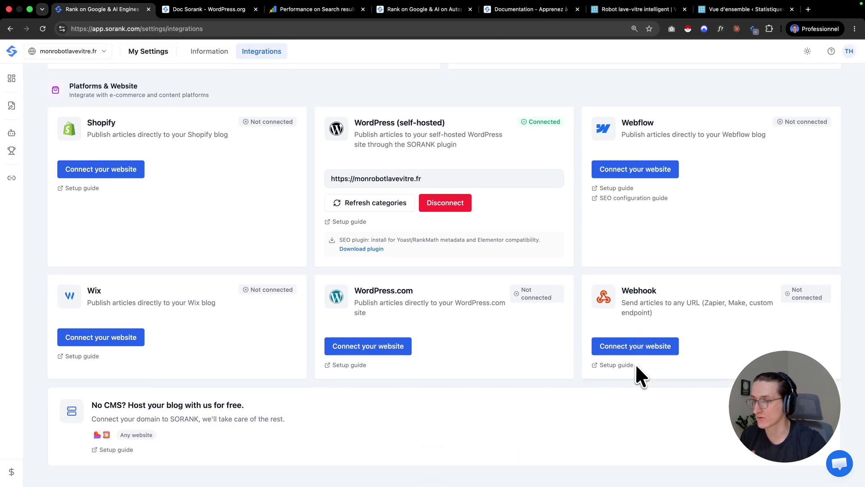
drag(90, 402, 301, 408)
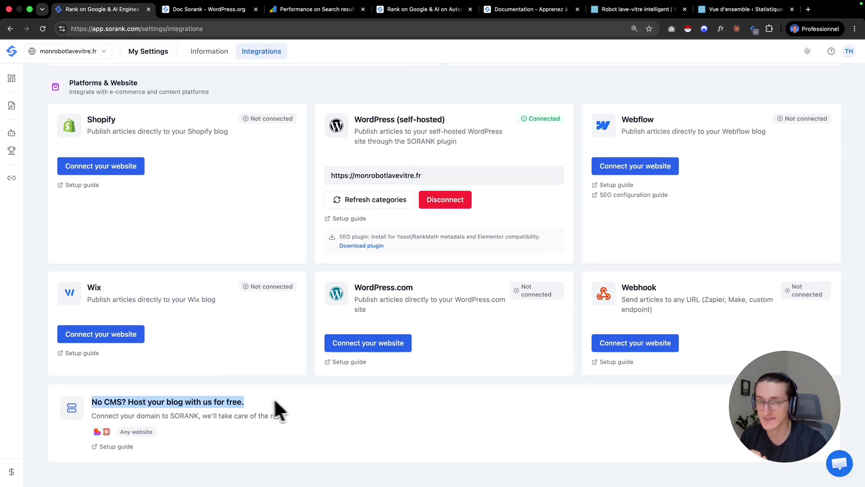
click(256, 396)
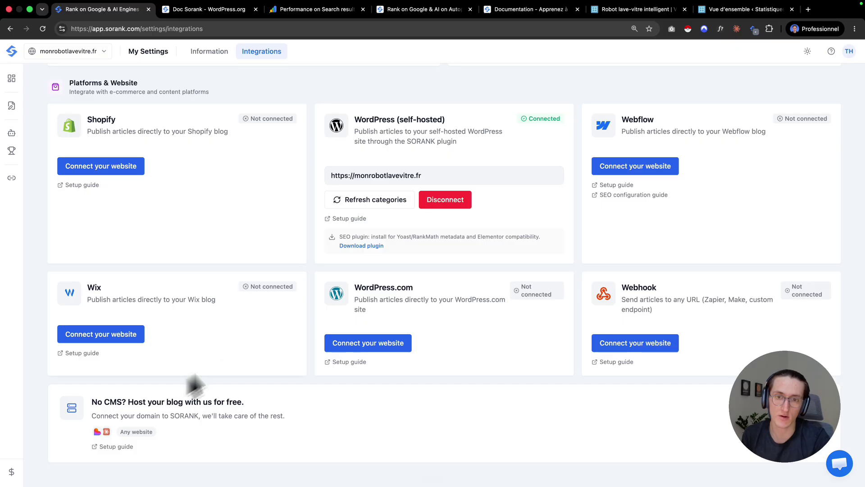
drag(621, 287, 667, 295)
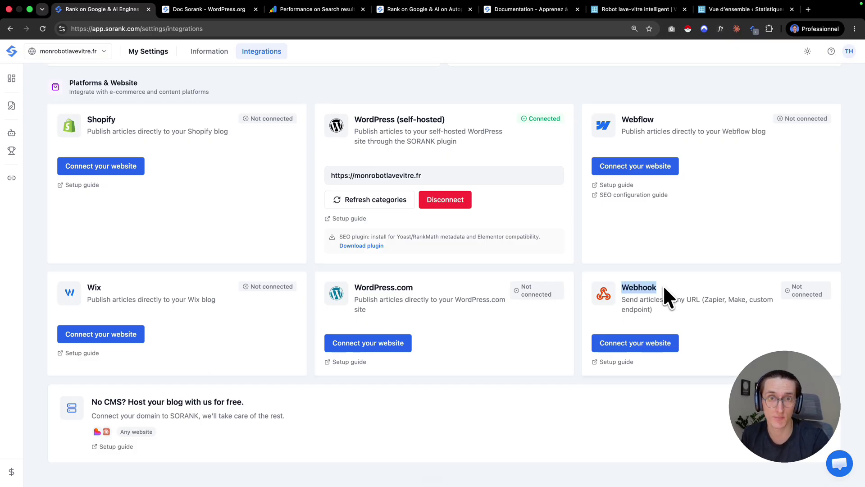
drag(91, 402, 246, 404)
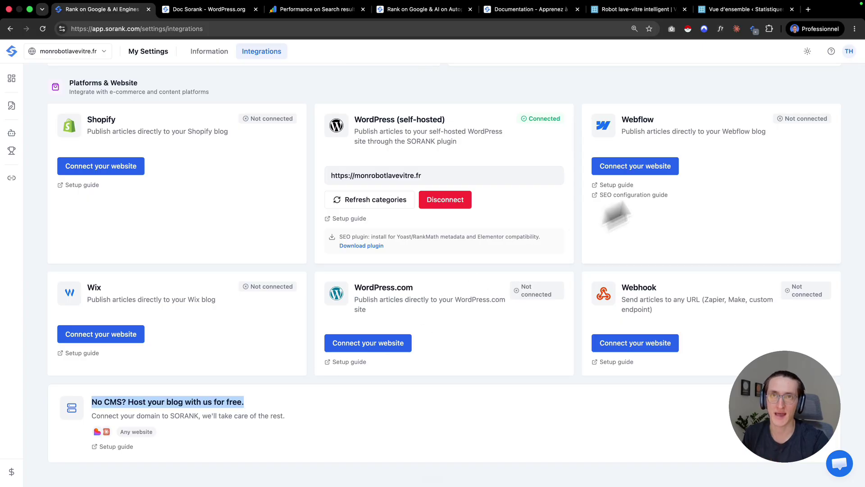
Open the hosted blog example blog.tacosfactory.ch in a new tab
click(808, 11)
text(blog)
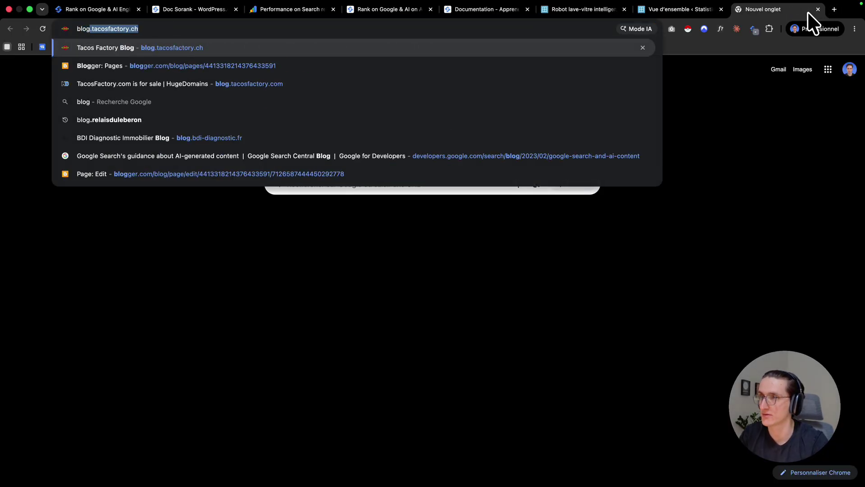
key(Return)
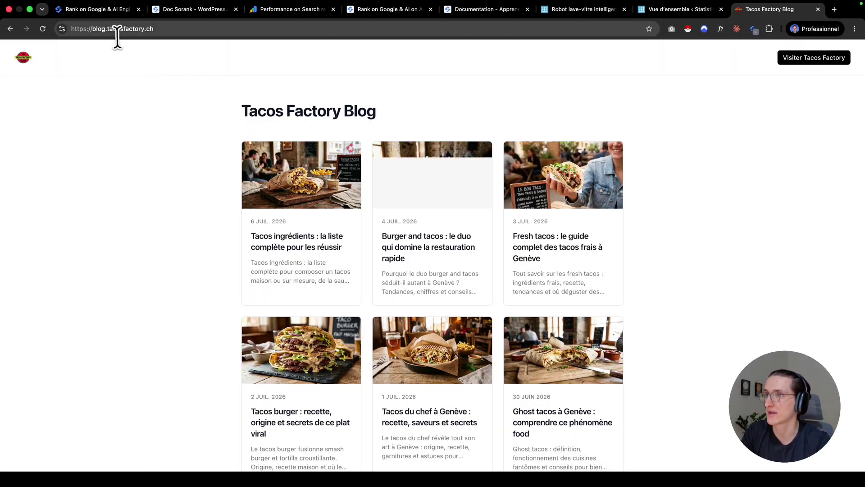
Copy the main domain from the blog's address and open tacosfactory.ch in another new tab
drag(107, 30, 180, 32)
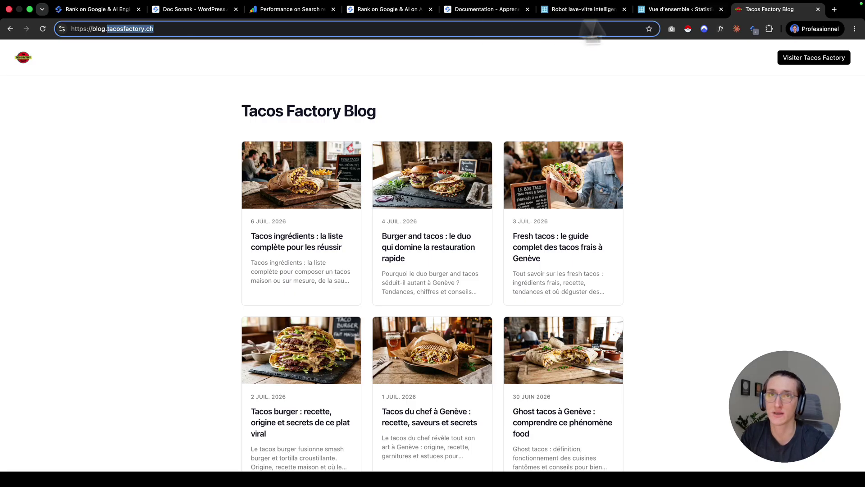
key(ctrl+c)
click(835, 10)
key(ctrl+v)
key(Return)
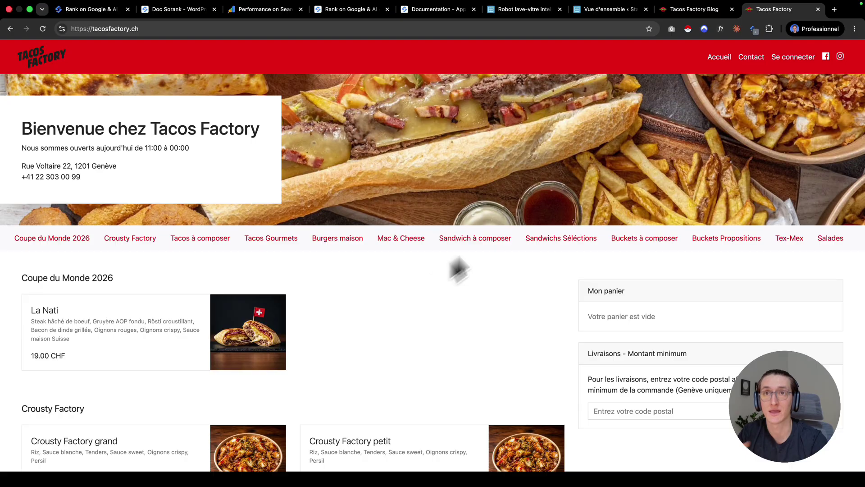
Go back to the Tacos Factory Blog and review its subdomain address and article list
click(689, 9)
drag(180, 31, 117, 32)
key(Right)
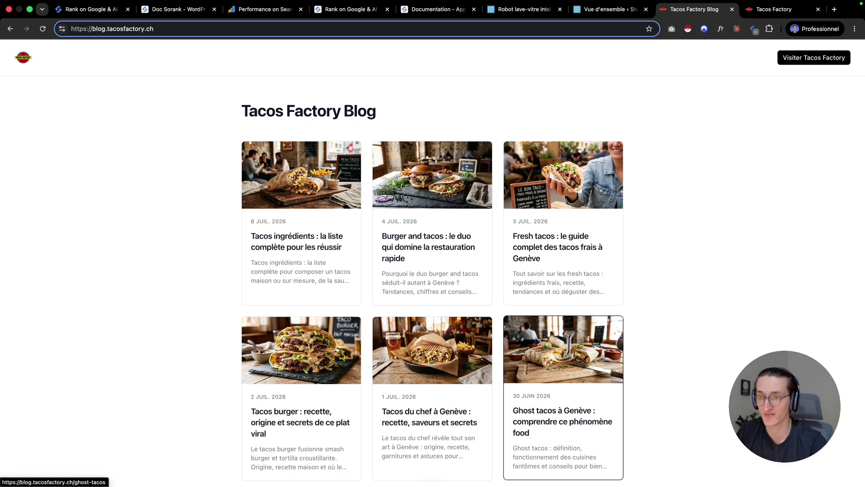
scroll(550, 381, down, 2)
scroll(560, 270, up, 2)
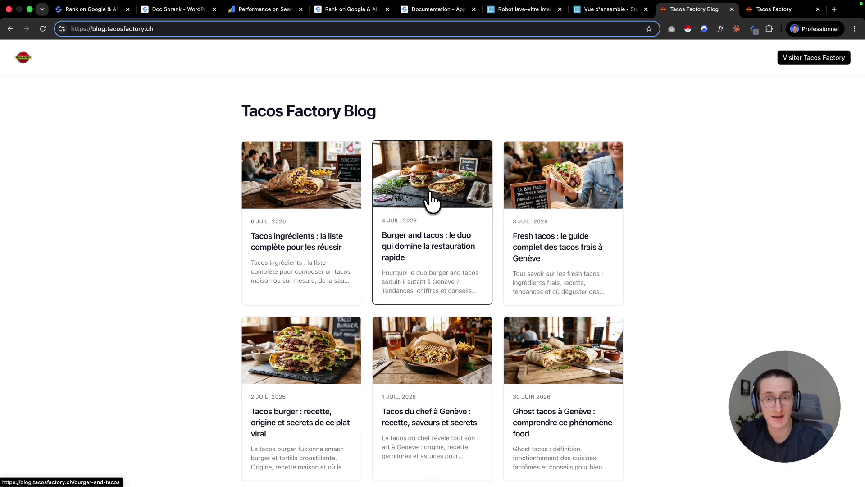
Open the blog article "Burger and tacos : le duo qui domine la restauration rapide" and read through to its frequently asked questions
click(432, 201)
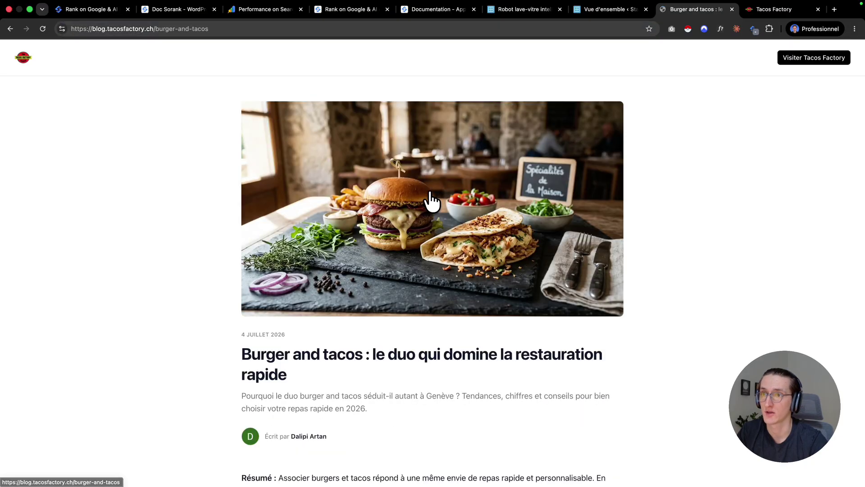
scroll(372, 320, down, 1)
scroll(387, 338, down, 10)
scroll(386, 335, up, 5)
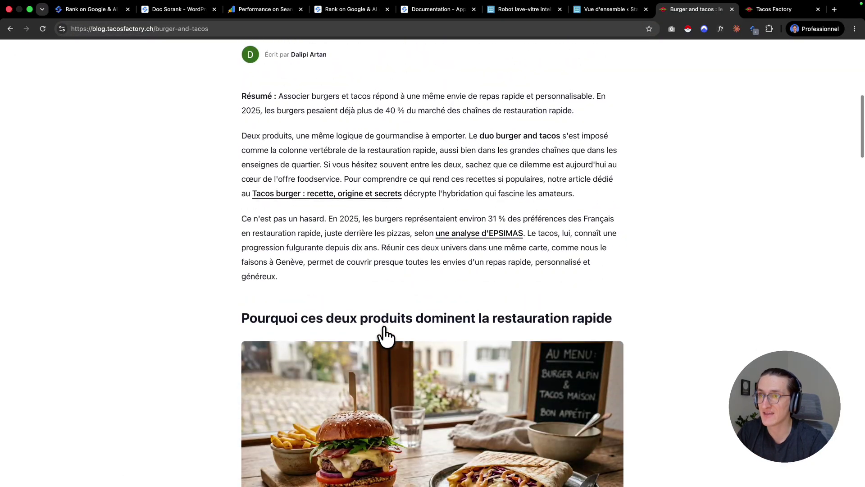
scroll(661, 212, up, 10)
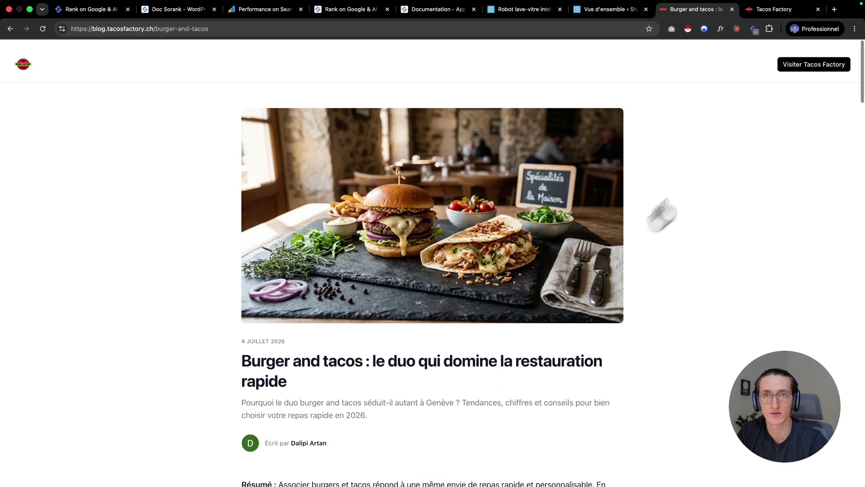
scroll(446, 223, down, 20)
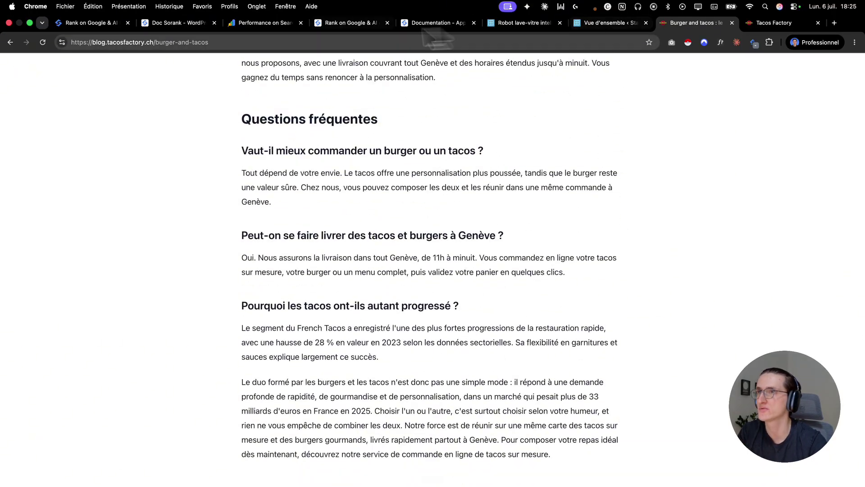
Return to the Sorank Integrations settings and examine the Webhook integration's Zapier, Make and custom endpoint options
click(103, 23)
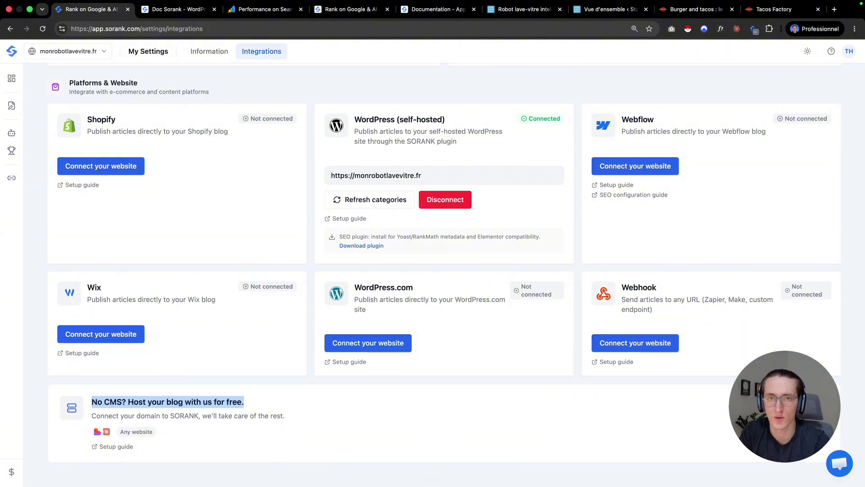
scroll(780, 299, up, 1)
scroll(780, 299, down, 1)
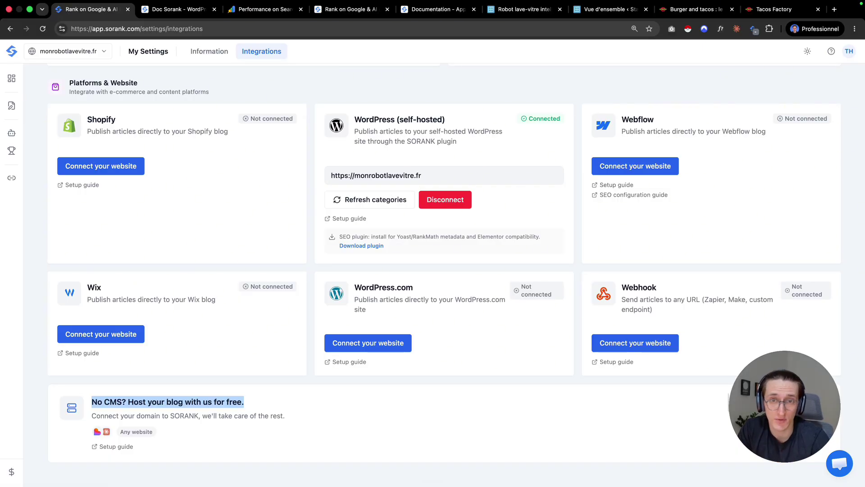
click(731, 399)
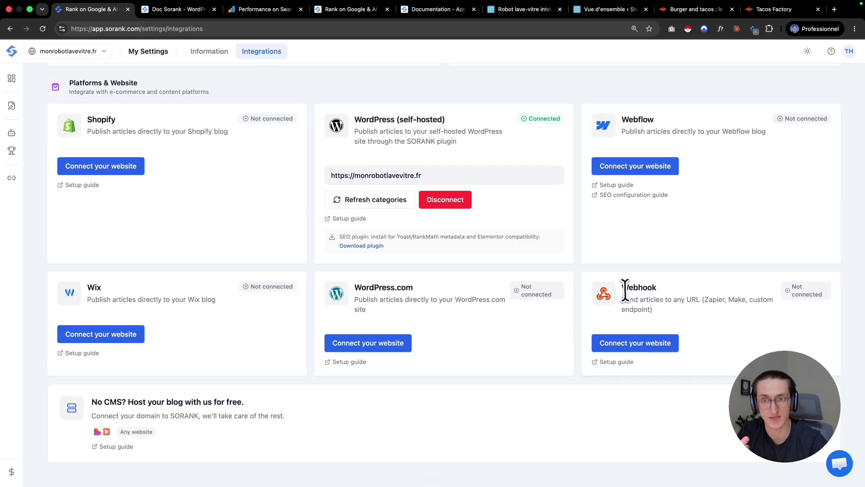
drag(620, 284, 659, 288)
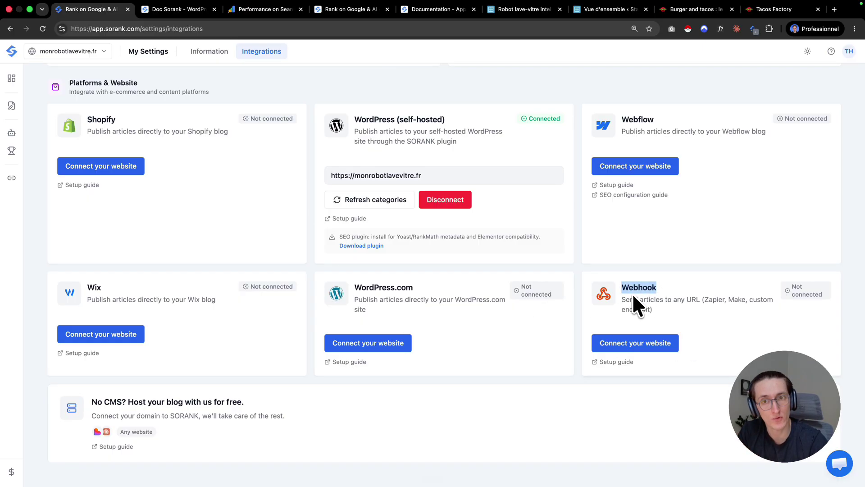
click(727, 298)
double_click(717, 299)
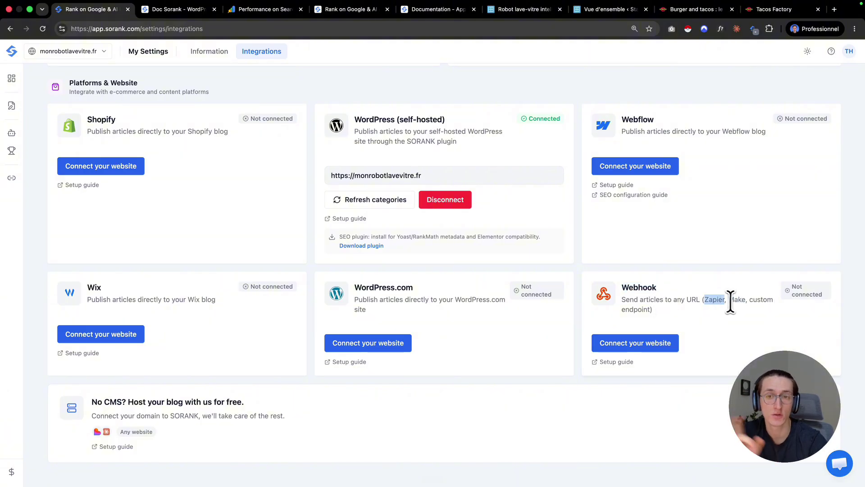
click(734, 302)
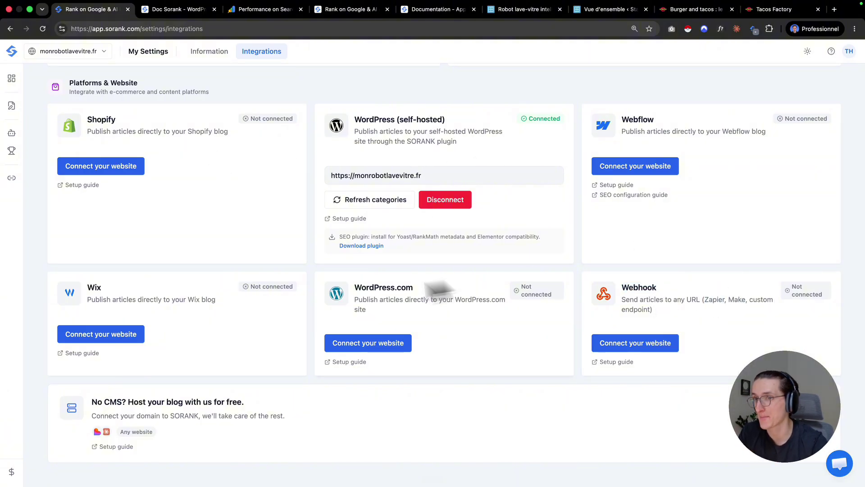
drag(707, 303, 651, 308)
scroll(651, 309, up, 5)
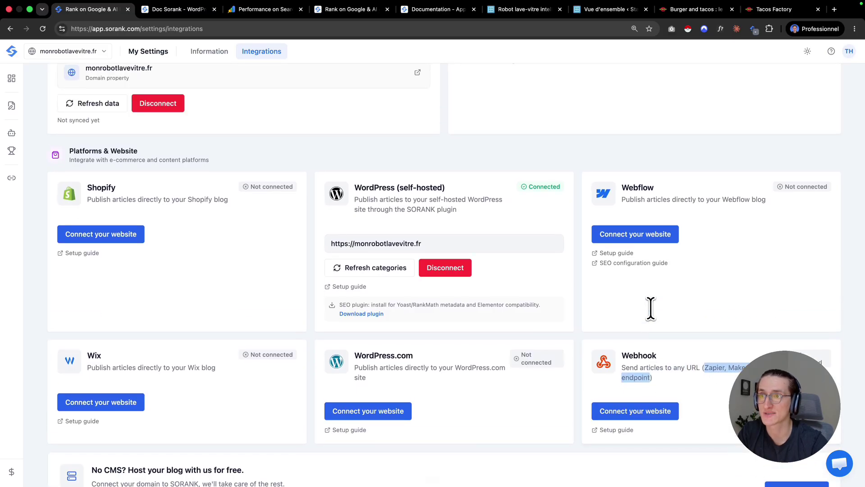
scroll(651, 309, down, 4)
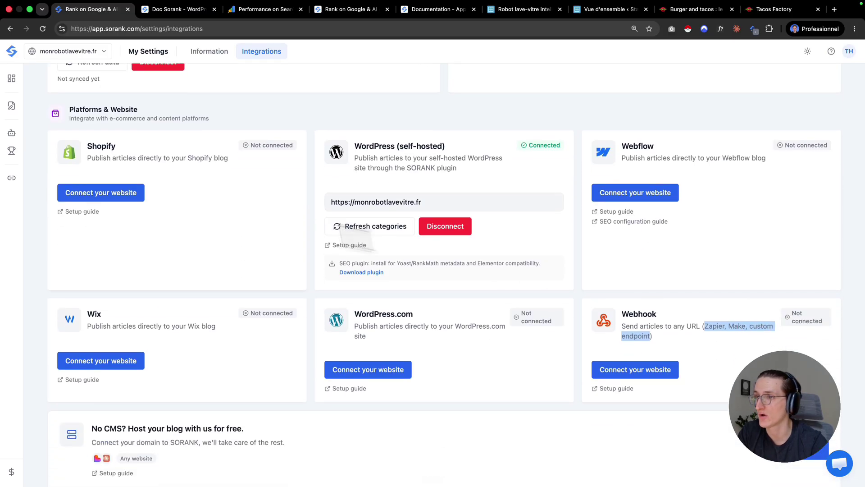
Go from the Shopify setup guide to the full list of guides and open the Plasmic connection guide
click(85, 211)
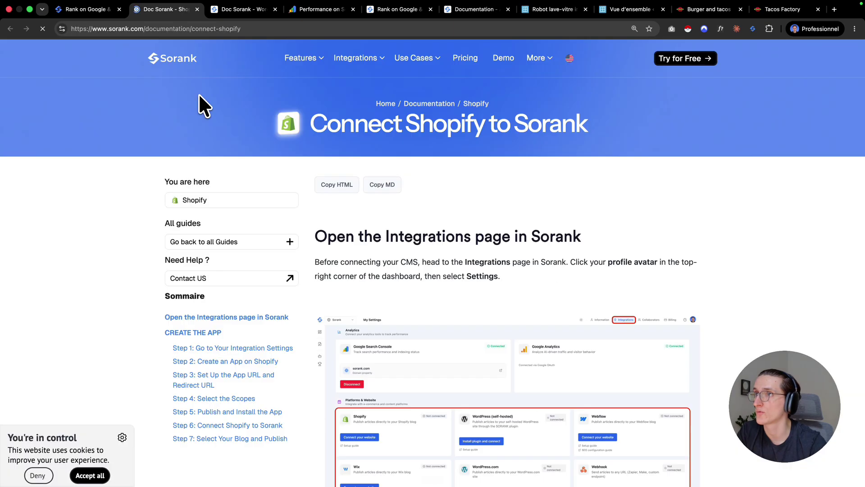
click(195, 247)
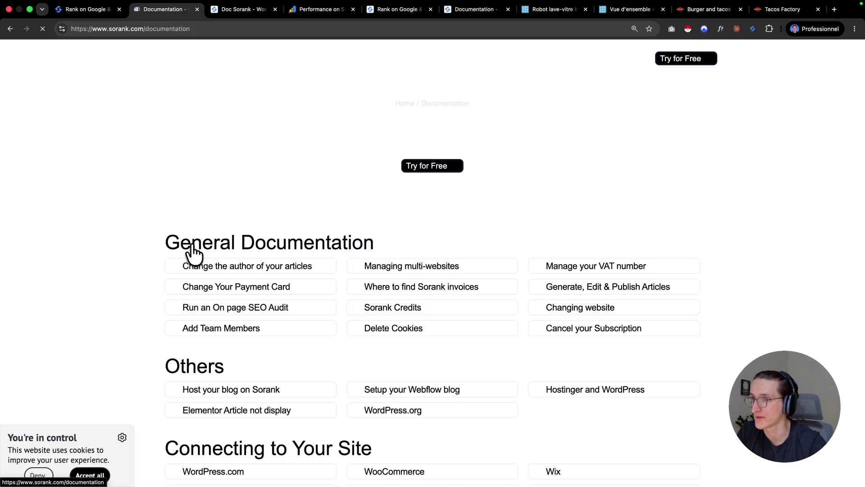
scroll(243, 247, down, 8)
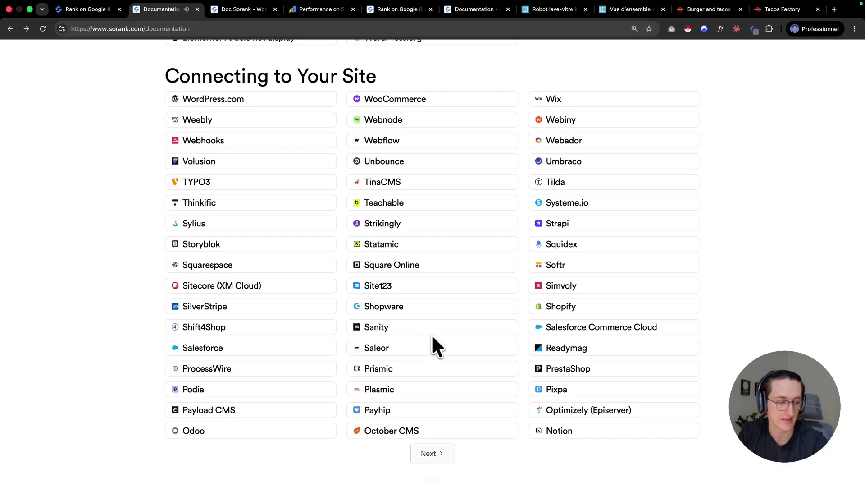
click(397, 387)
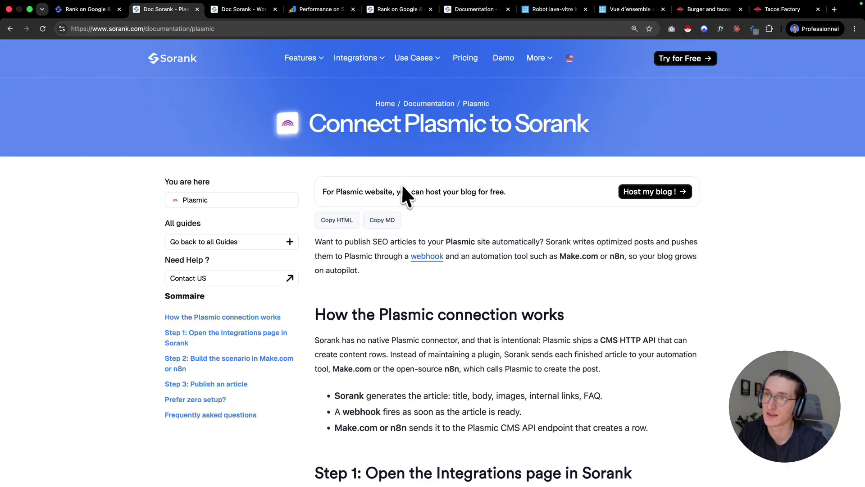
Open the blog-hosting guide from the Plasmic guide's free hosting offer, and return to the Integrations settings to review the platform options
drag(397, 191, 506, 191)
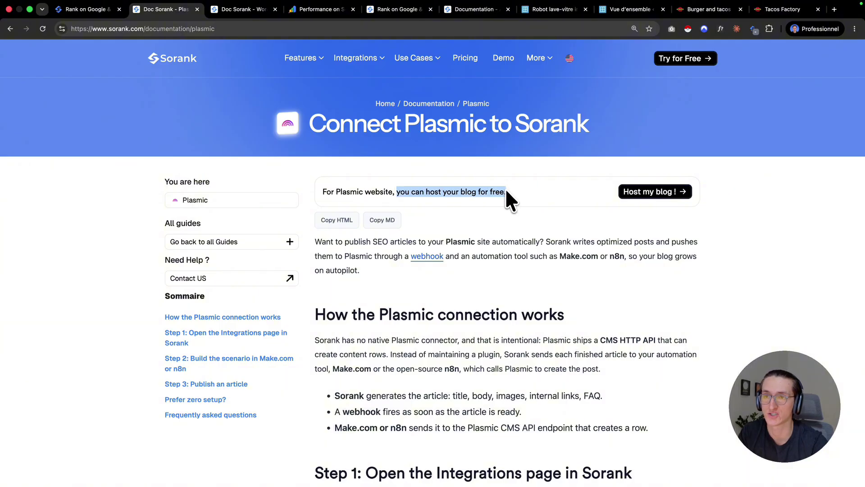
click(642, 193)
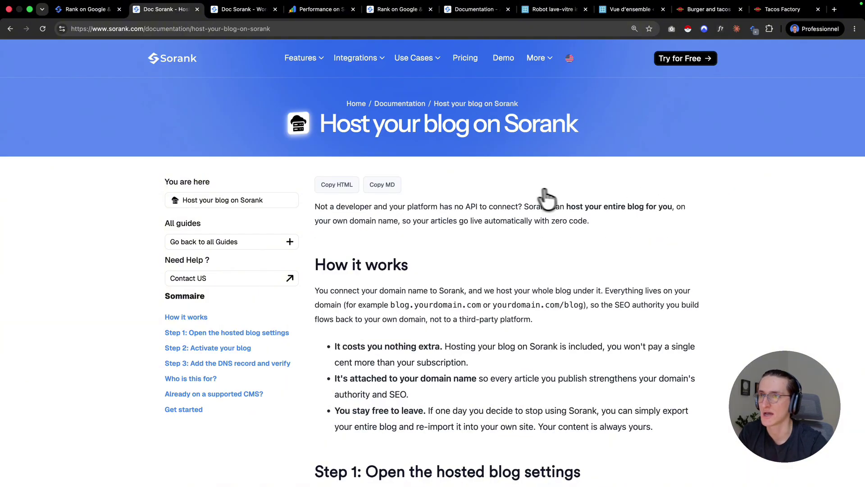
click(86, 13)
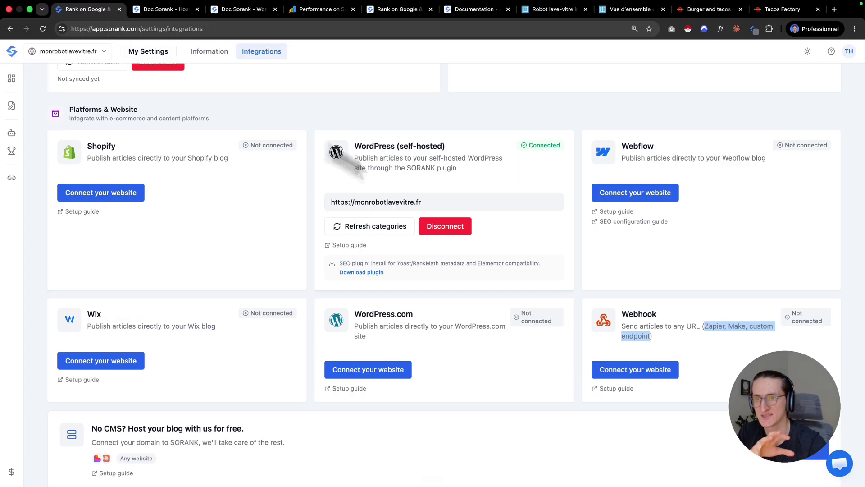
scroll(573, 340, down, 1)
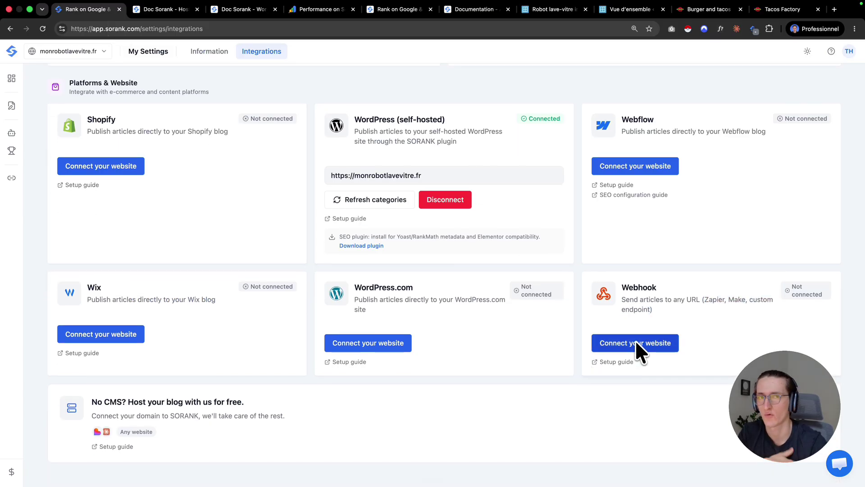
scroll(605, 344, up, 5)
Go to the Dashboard, open AI Prompts under GEO Analyses and review the list of tracked prompts
click(11, 79)
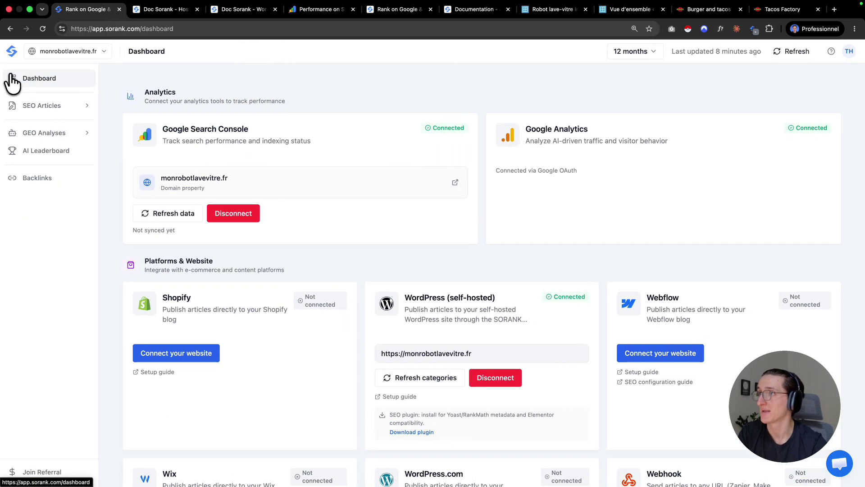
mouse_move(54, 134)
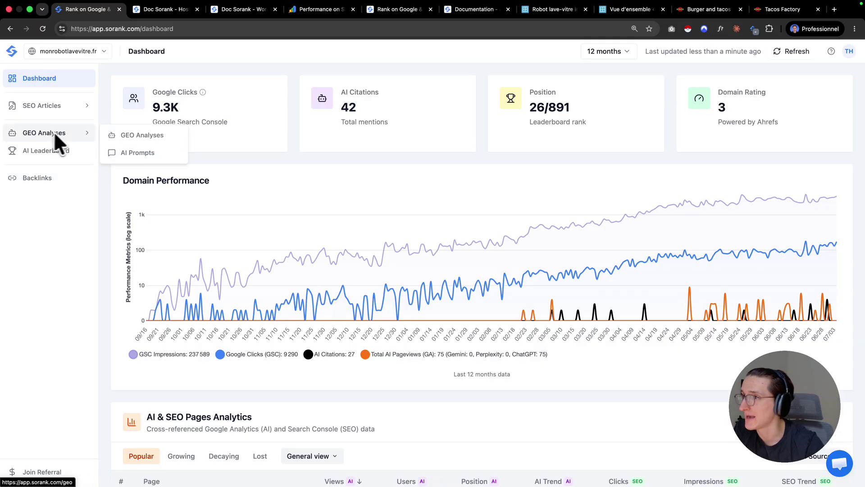
click(139, 153)
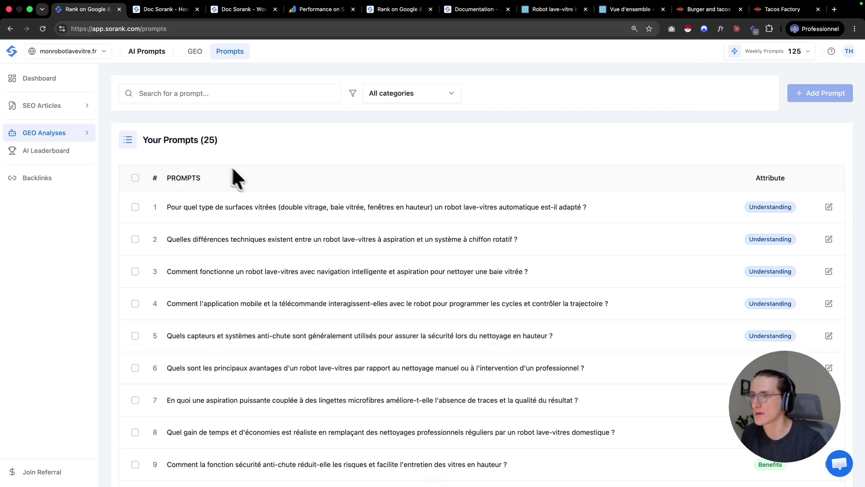
scroll(273, 247, down, 5)
scroll(257, 365, down, 4)
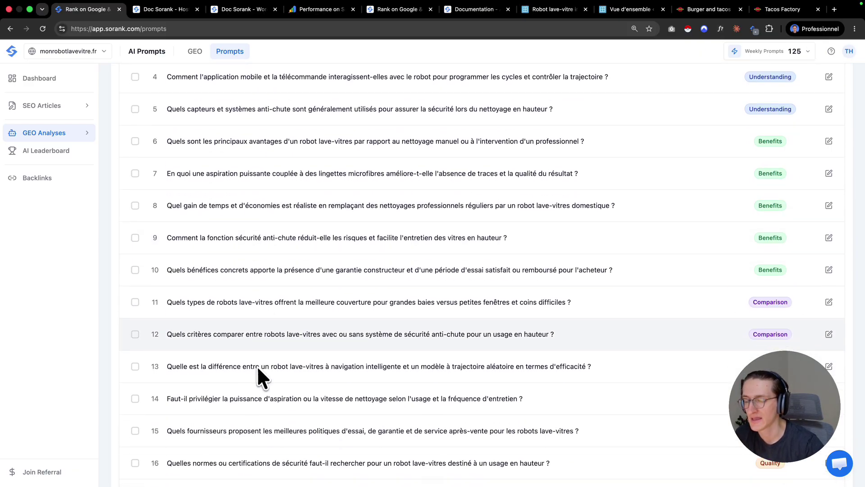
scroll(256, 363, up, 10)
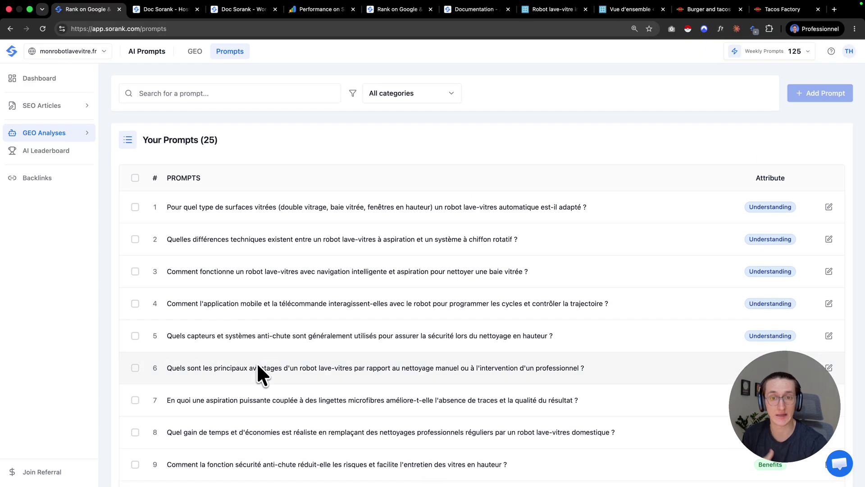
Open the GEO analysis overview and examine the mentions for ChatGPT, Gemini and Perplexity
click(195, 52)
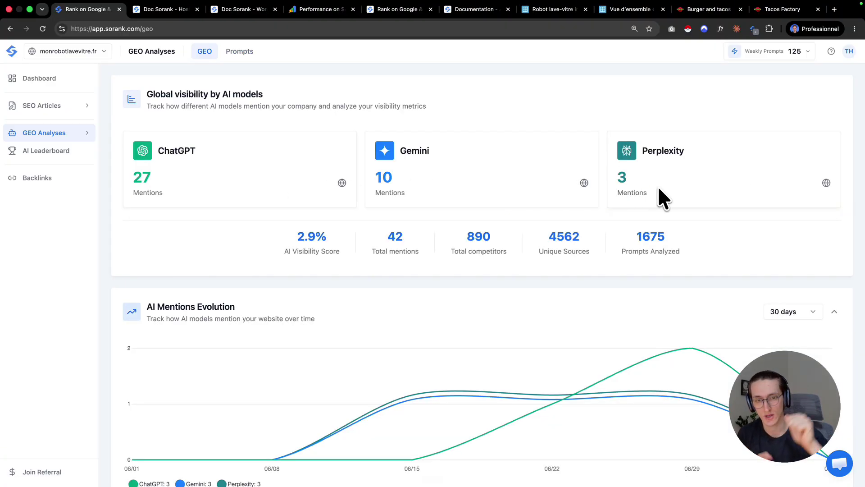
drag(135, 172, 247, 184)
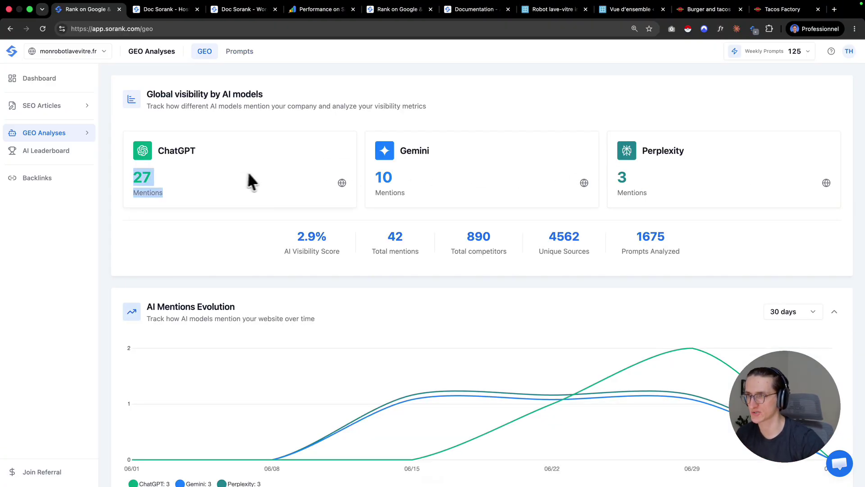
drag(369, 177, 545, 183)
click(619, 171)
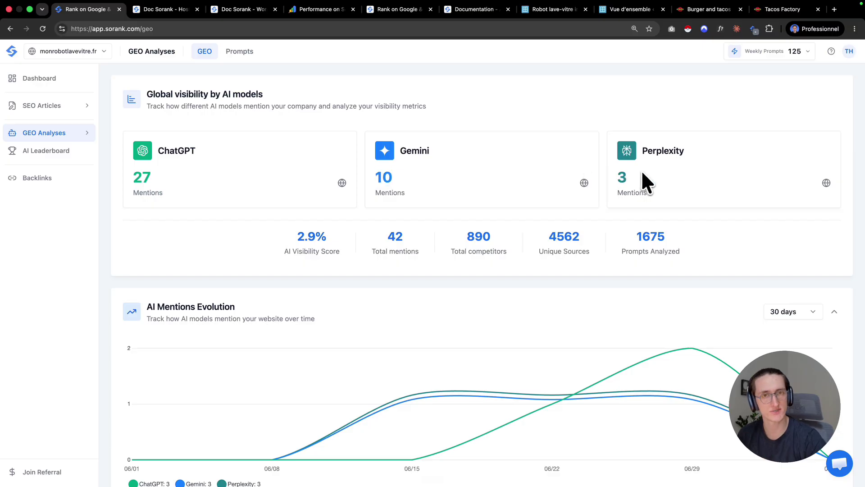
Examine the AI Query Rankings for all models, highlighting "garantie et satisfait" in the second query and reading further down the list
scroll(644, 176, down, 8)
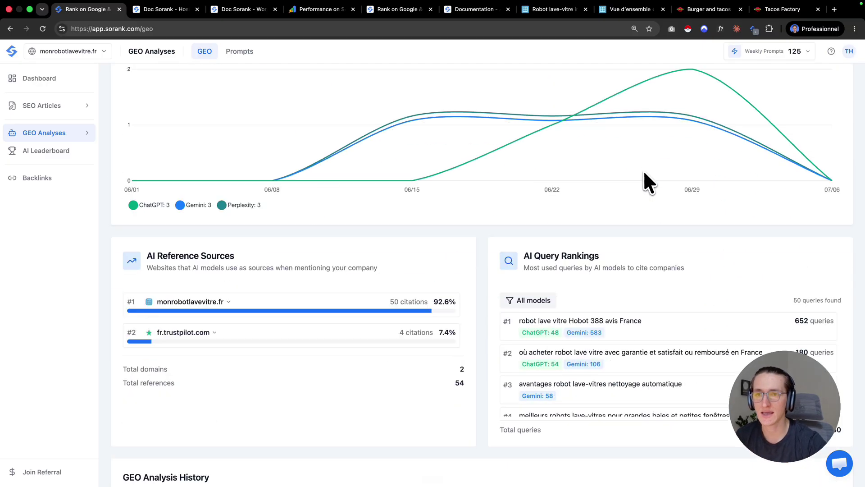
scroll(621, 195, up, 5)
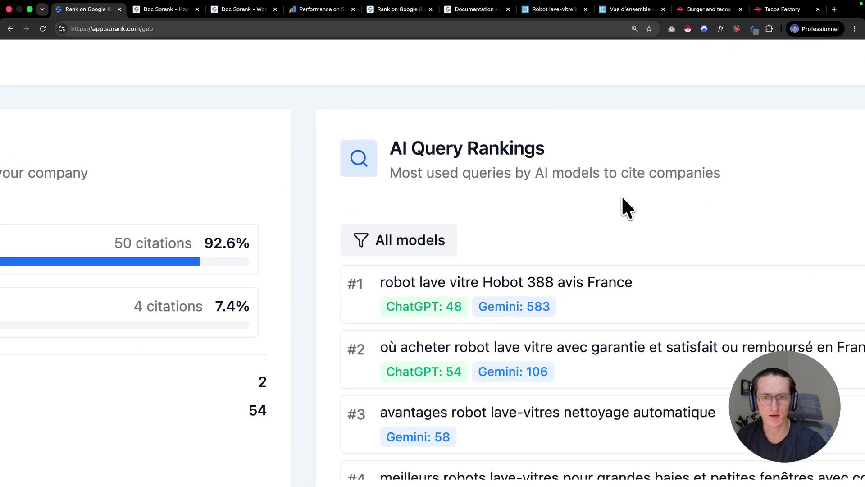
scroll(621, 195, right, 4)
scroll(620, 195, down, 2)
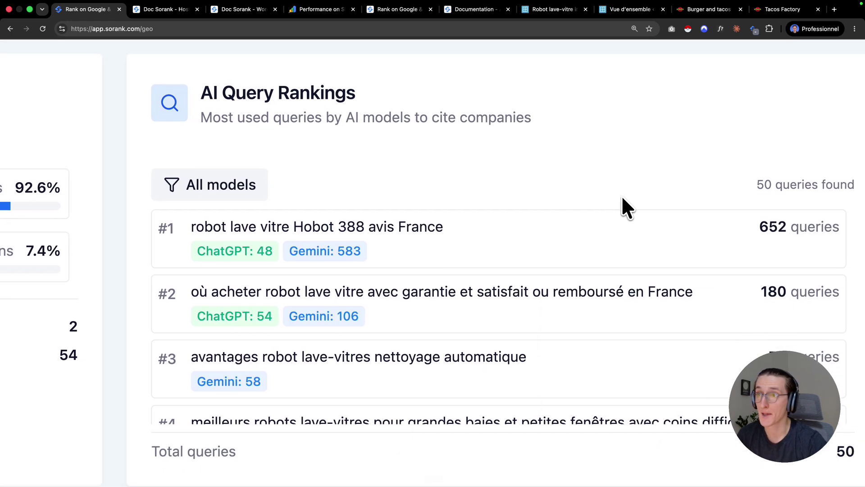
scroll(420, 168, right, 2)
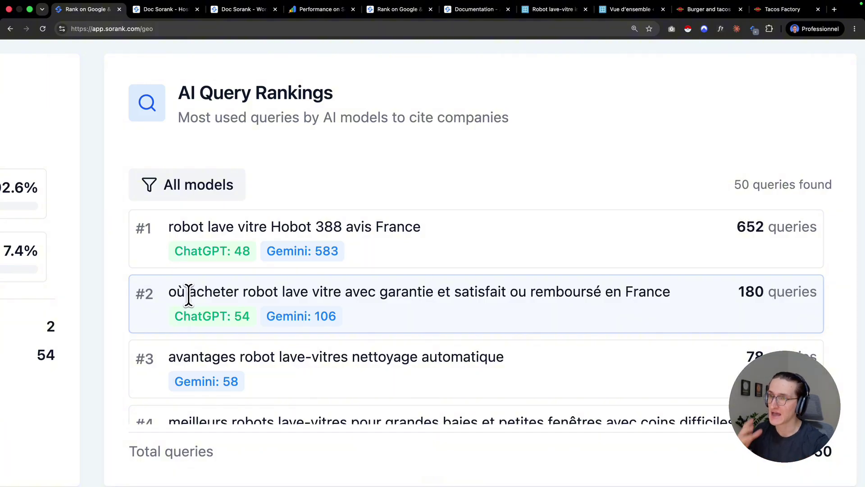
drag(379, 292, 505, 291)
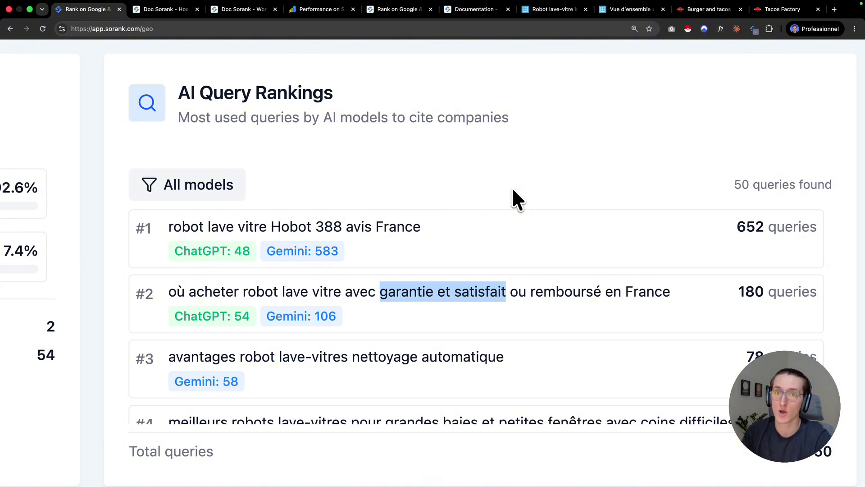
scroll(306, 264, down, 5)
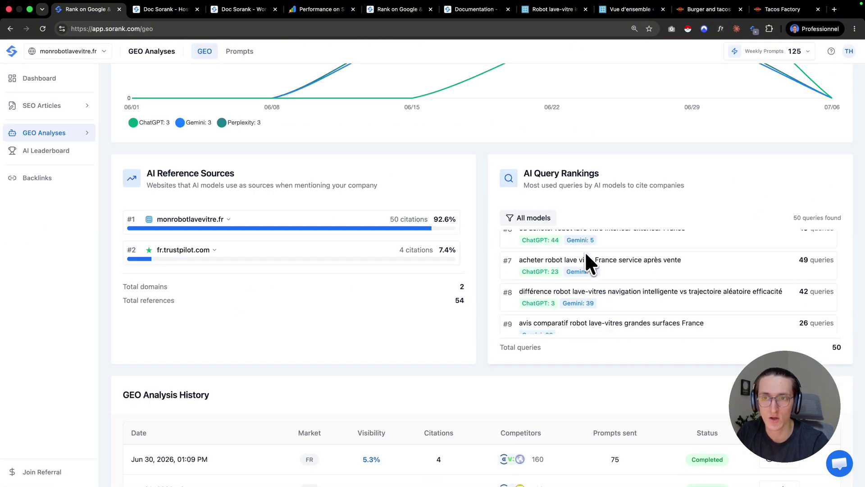
scroll(586, 255, down, 4)
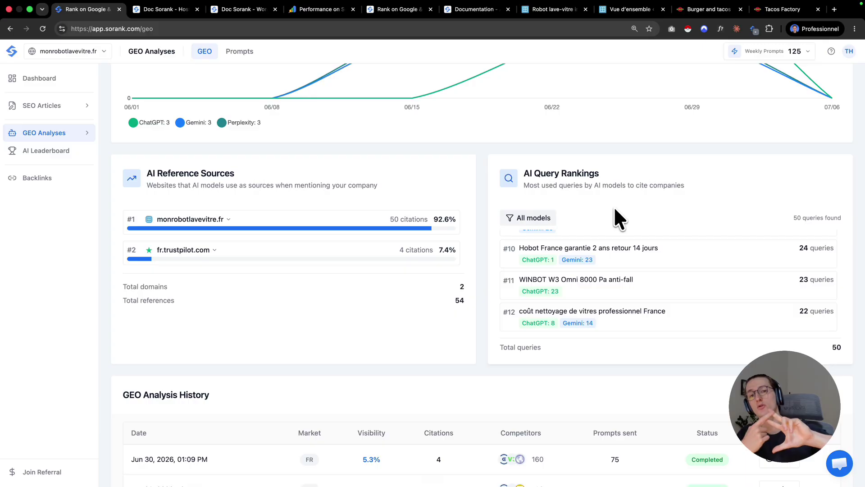
Return to the global visibility summary and highlight the total competitors and ChatGPT mentions figures
scroll(613, 207, up, 8)
drag(466, 231, 492, 235)
double_click(482, 235)
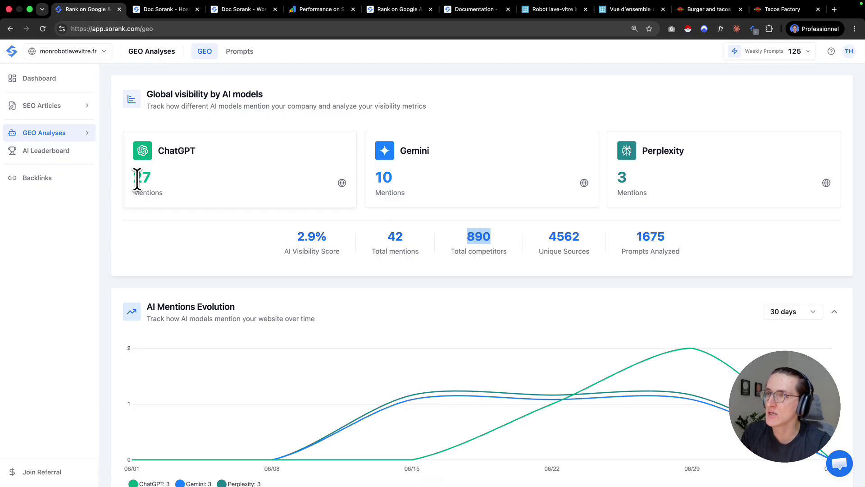
drag(136, 180, 153, 179)
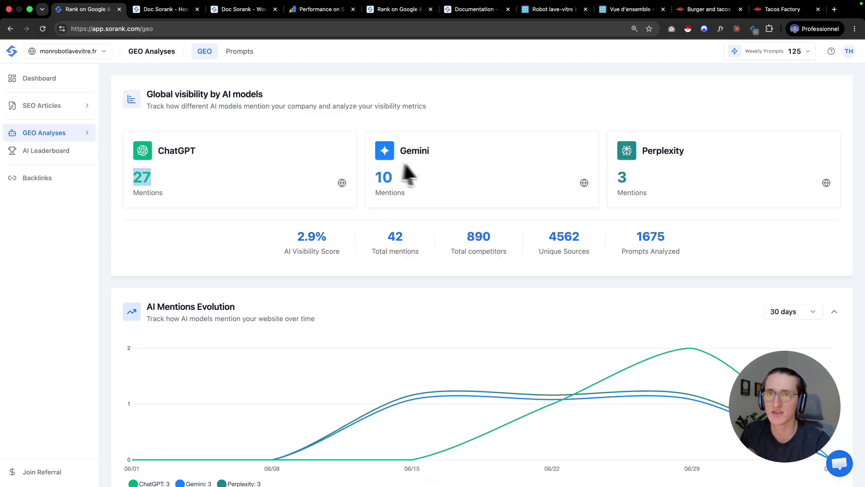
Open the account's plan upgrade options, compare the AI engines covered by Pro and Business, and close the plan window
click(849, 51)
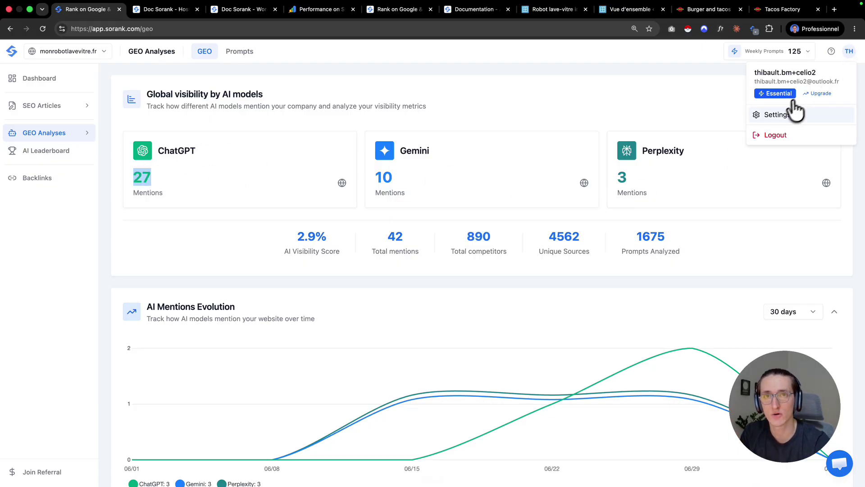
click(813, 95)
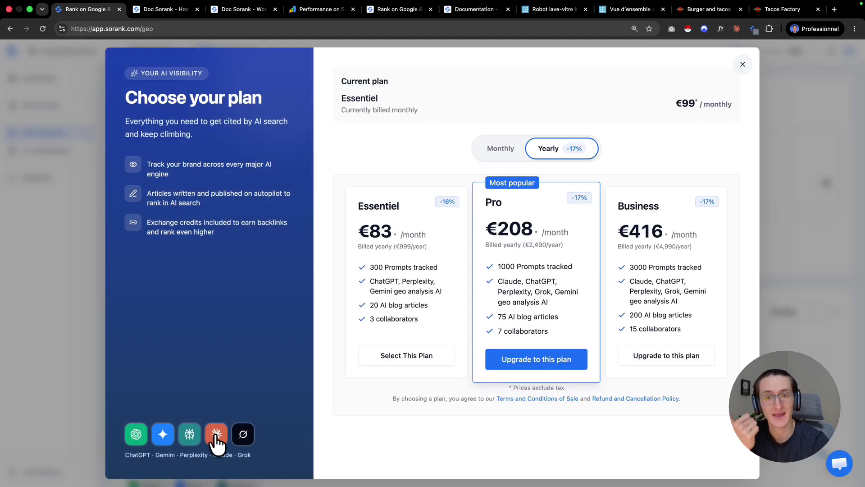
drag(499, 281, 559, 305)
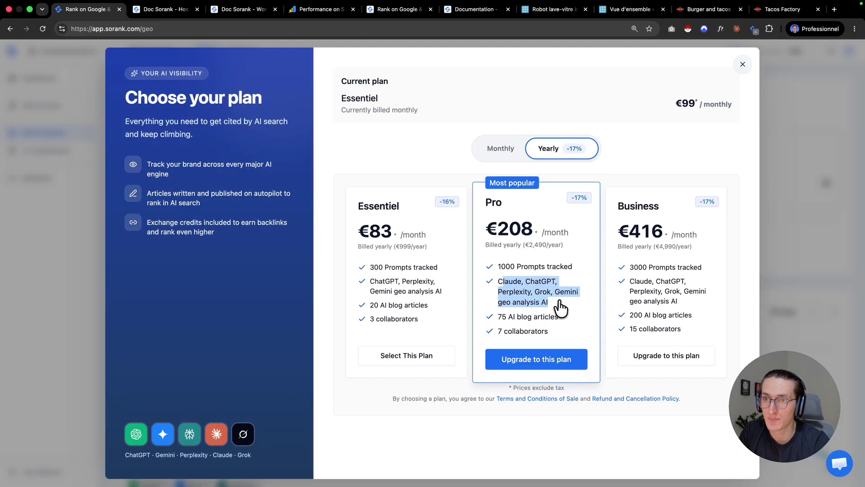
drag(631, 280, 678, 292)
click(742, 64)
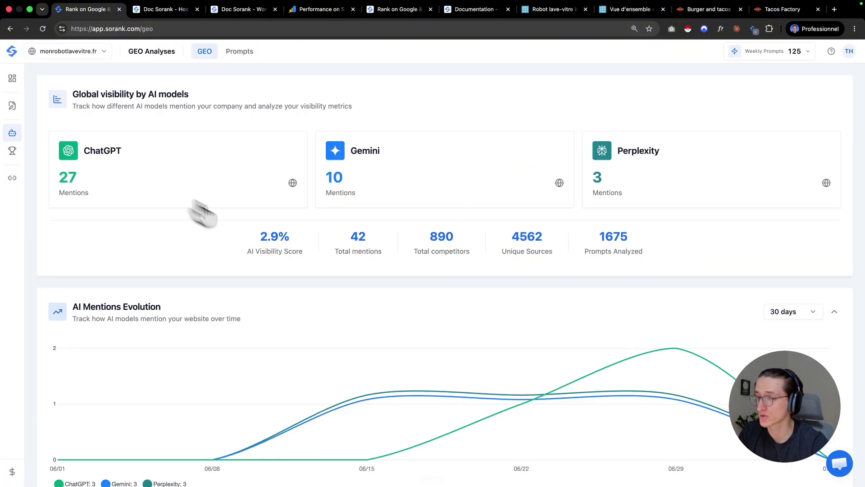
Examine the AI Reference Sources, expanding and collapsing the cited pages for monrobotlavevitre.fr and fr.trustpilot.com
scroll(522, 299, down, 5)
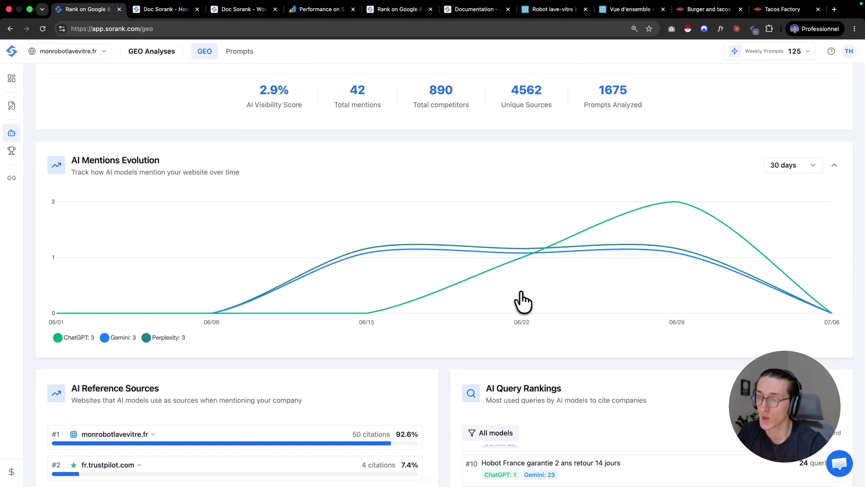
scroll(411, 318, down, 3)
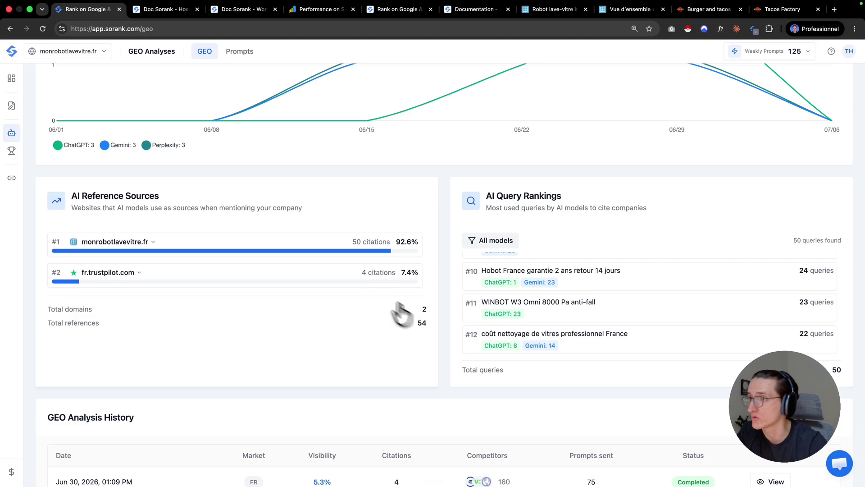
drag(71, 196, 167, 199)
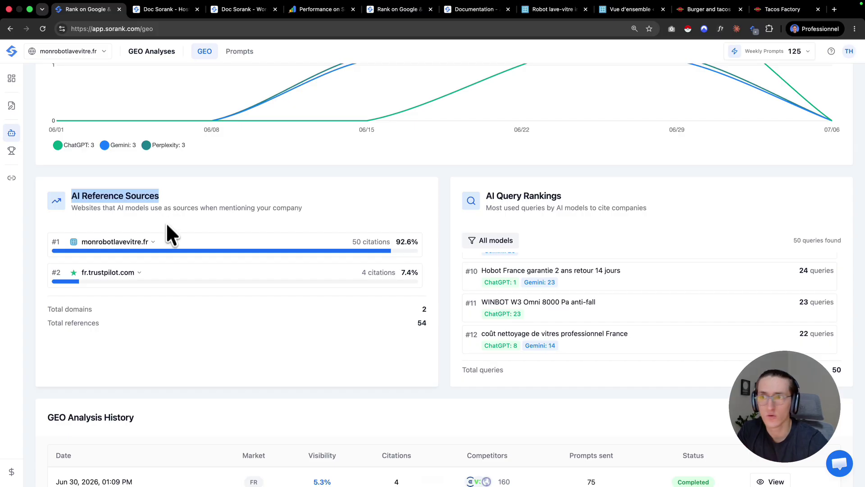
click(152, 244)
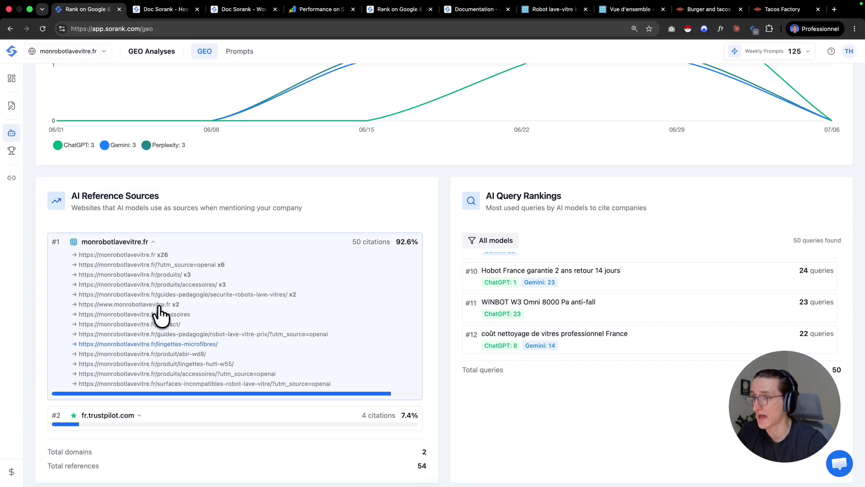
click(149, 243)
click(128, 271)
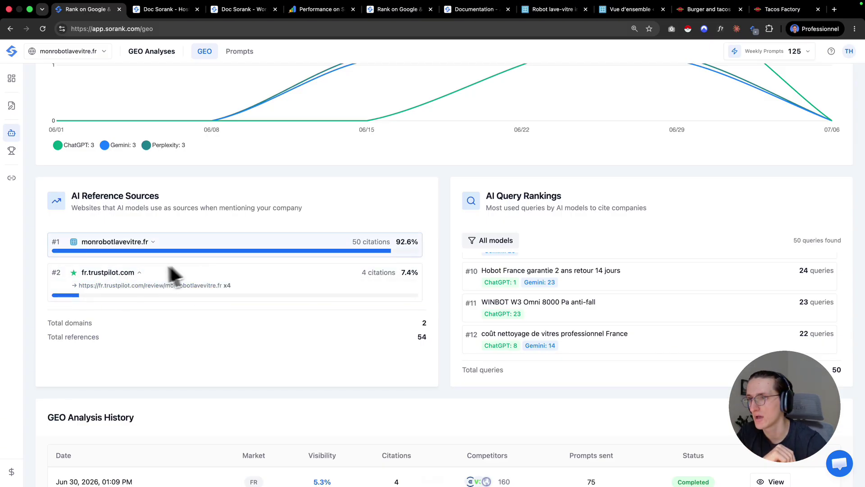
click(135, 273)
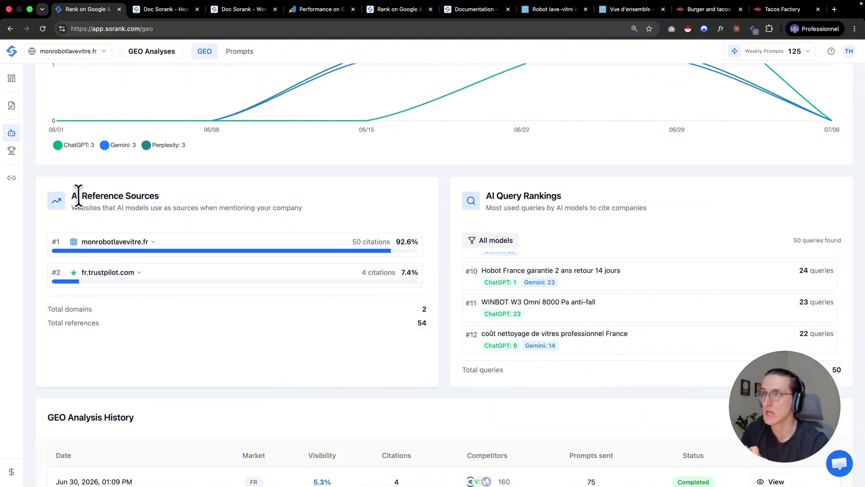
drag(78, 195, 149, 195)
double_click(145, 195)
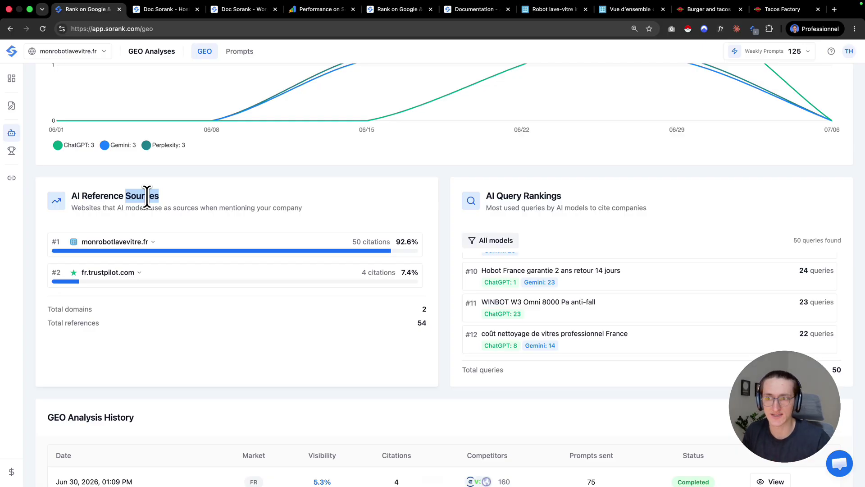
Review the GEO Analysis History and highlight the visibility scores of the Jun 16 and Jun 23, 2026 analyses
scroll(225, 284, down, 5)
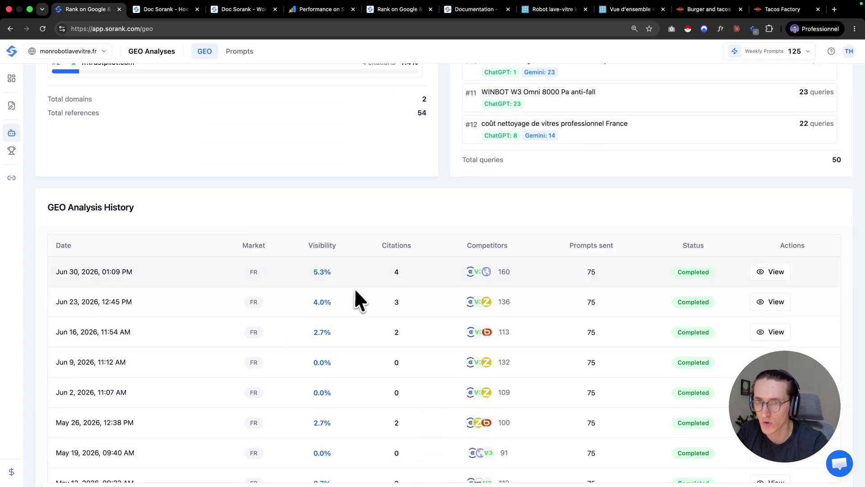
scroll(345, 356, down, 2)
scroll(344, 357, up, 2)
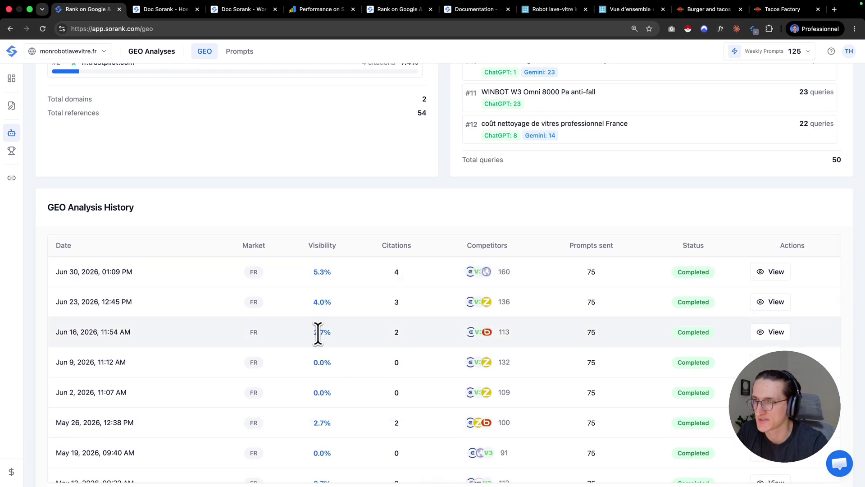
drag(314, 332, 332, 332)
drag(314, 302, 338, 306)
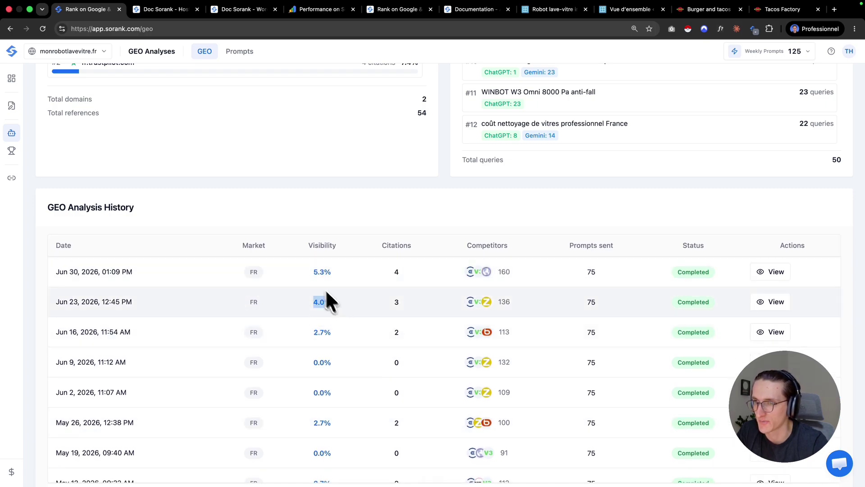
Compare the visibility scores of the June 2026 GEO analyses and highlight the citation count of the Jun 30 analysis
drag(313, 272, 330, 276)
drag(314, 332, 337, 333)
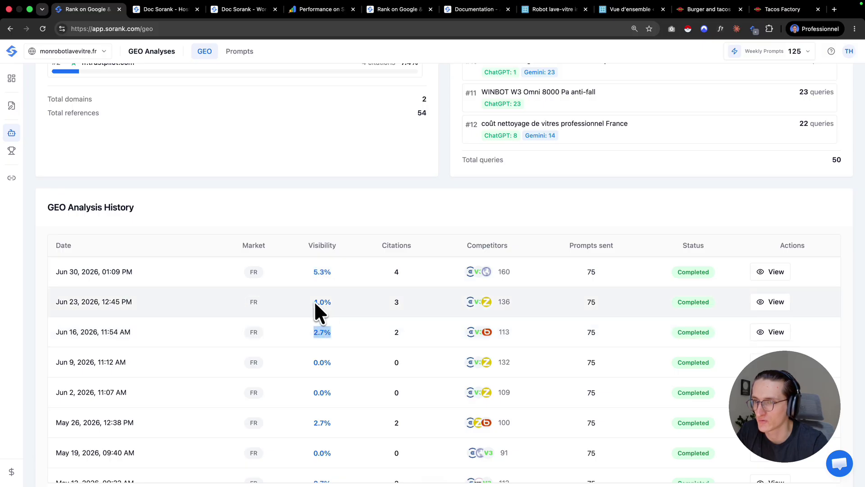
drag(314, 360, 342, 357)
click(317, 334)
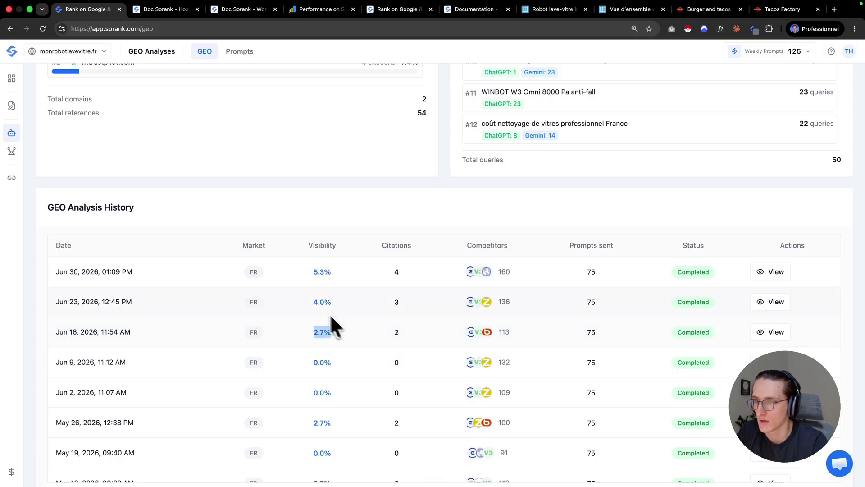
drag(314, 301, 329, 305)
drag(311, 272, 330, 281)
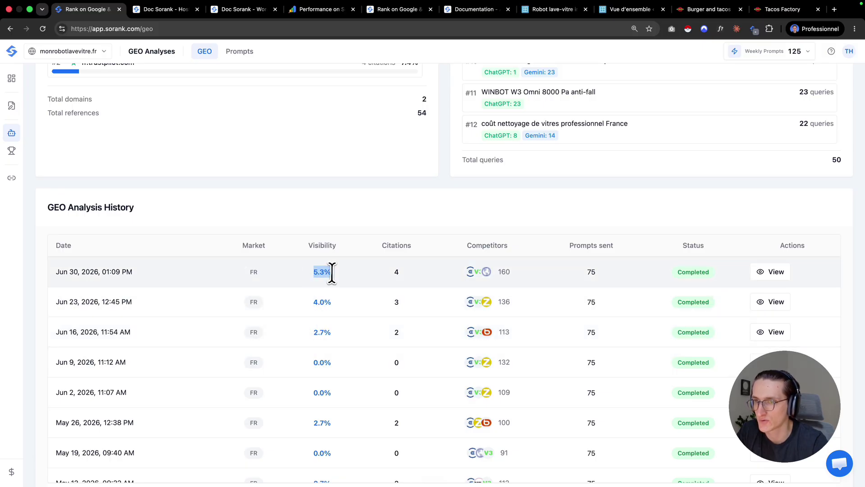
click(389, 326)
drag(393, 272, 399, 273)
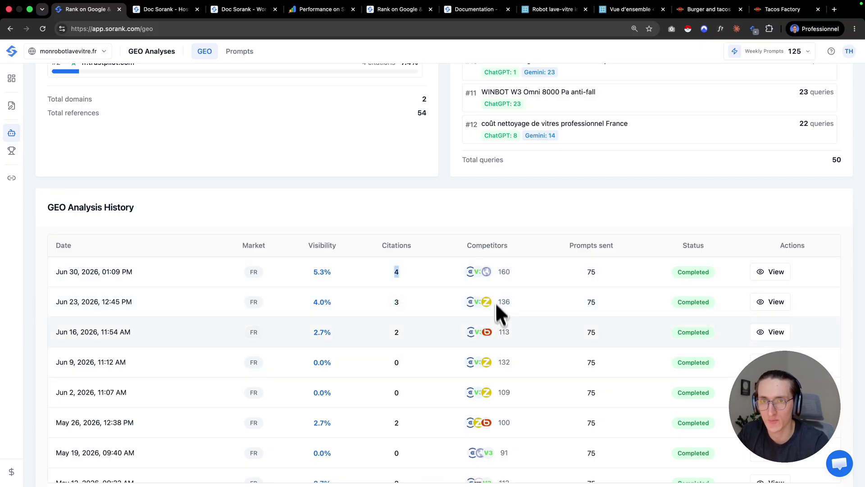
Open the AI Leaderboard and remove the competitor Darty from the ranking
scroll(507, 310, down, 2)
scroll(499, 325, up, 10)
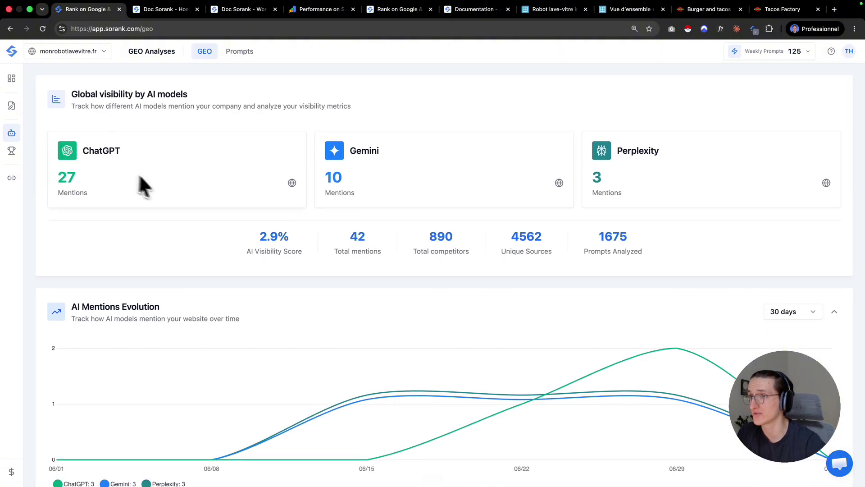
mouse_move(43, 141)
click(20, 151)
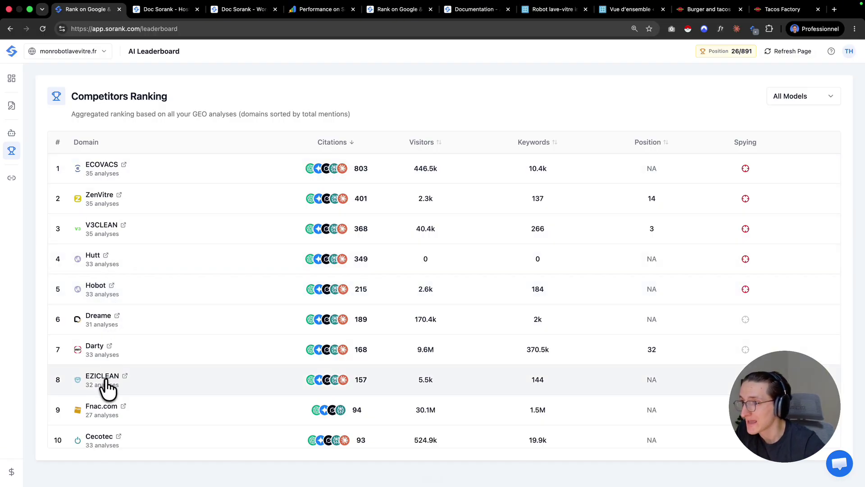
scroll(107, 384, down, 1)
double_click(85, 333)
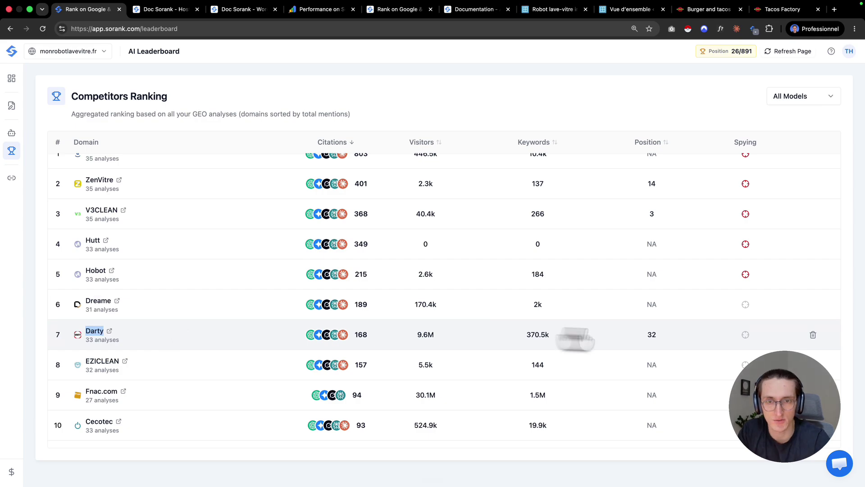
click(813, 335)
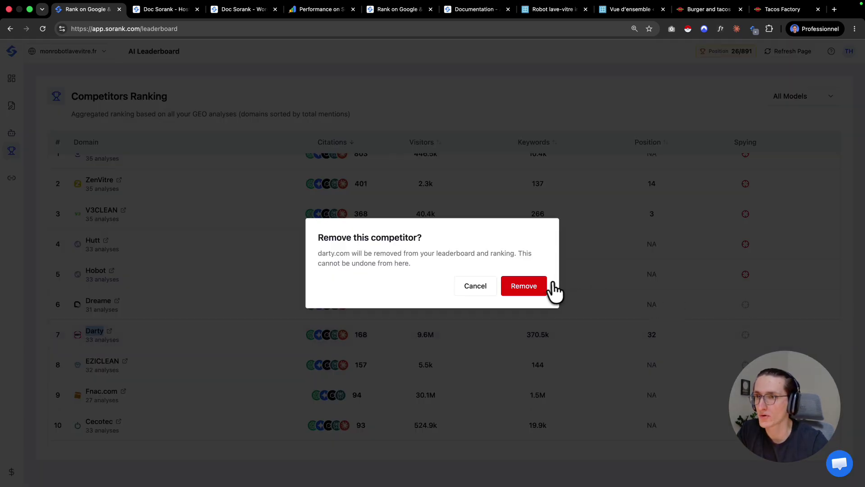
click(526, 288)
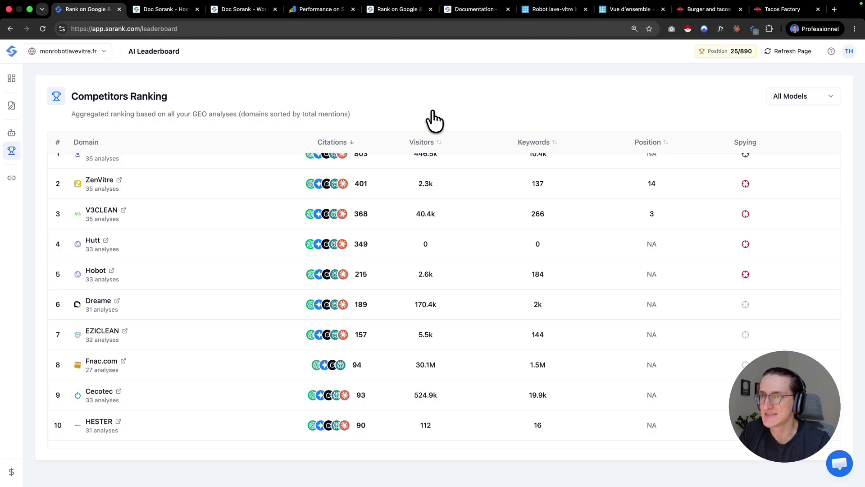
Highlight the Spying column heading and browse the competitors ranking down to the Monrobotlavevitre entry
scroll(433, 209, up, 1)
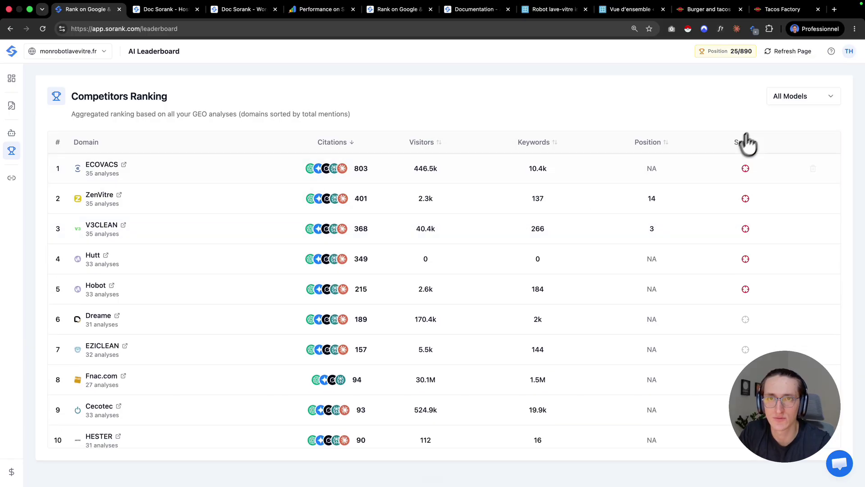
drag(735, 142, 763, 143)
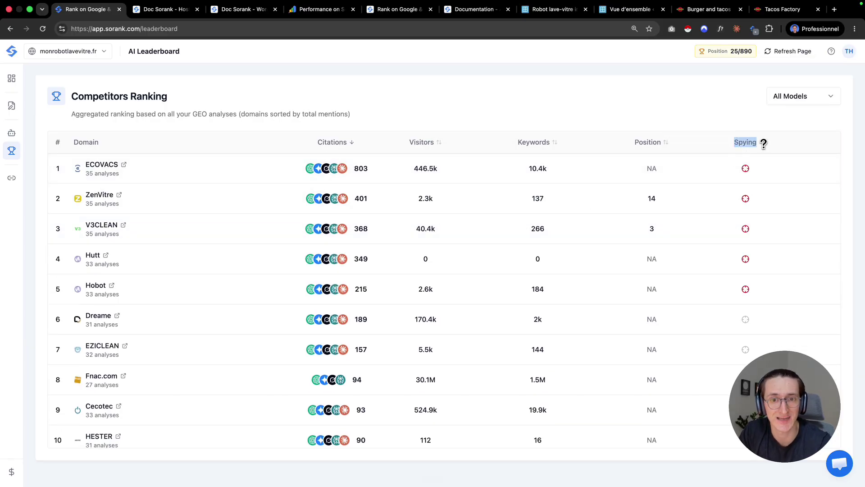
click(690, 118)
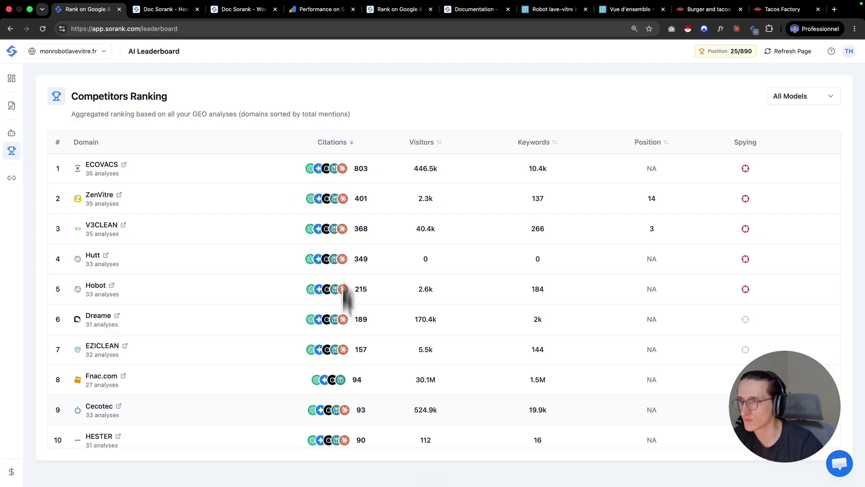
scroll(537, 334, down, 10)
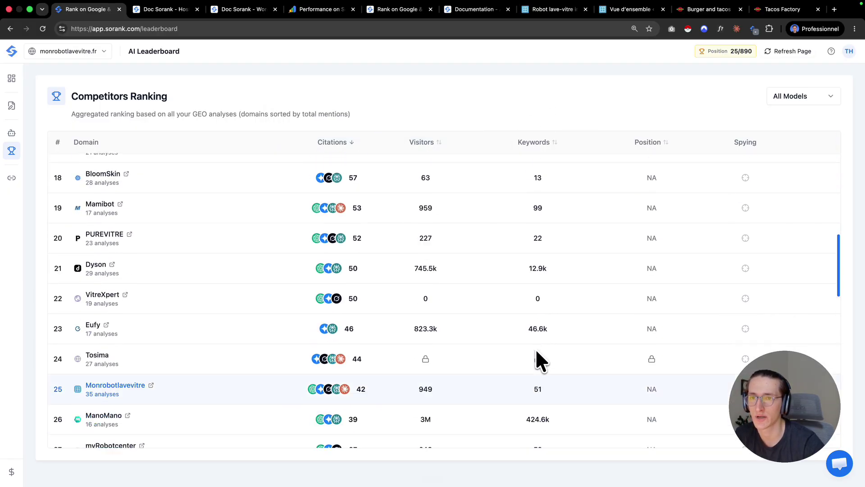
scroll(536, 349, up, 10)
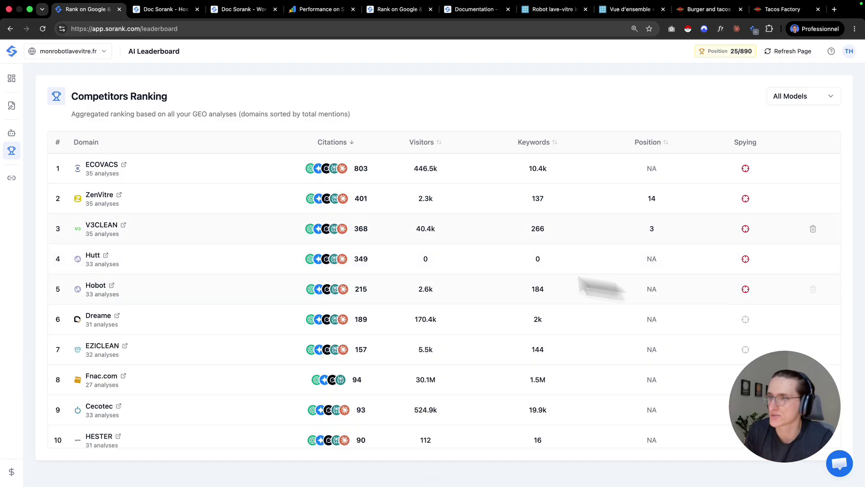
Open the robot lave-vitre group in the Keyword Generator, review the keywords of the Choisir un robot silo and collapse it
mouse_move(42, 107)
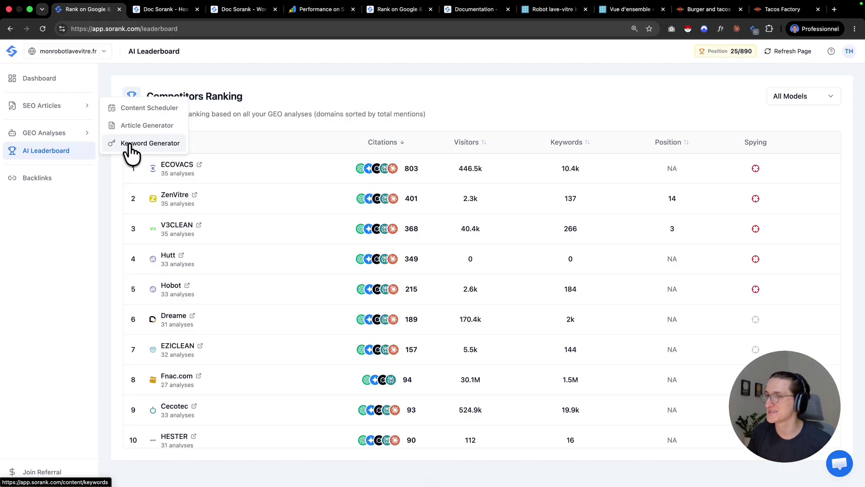
click(165, 143)
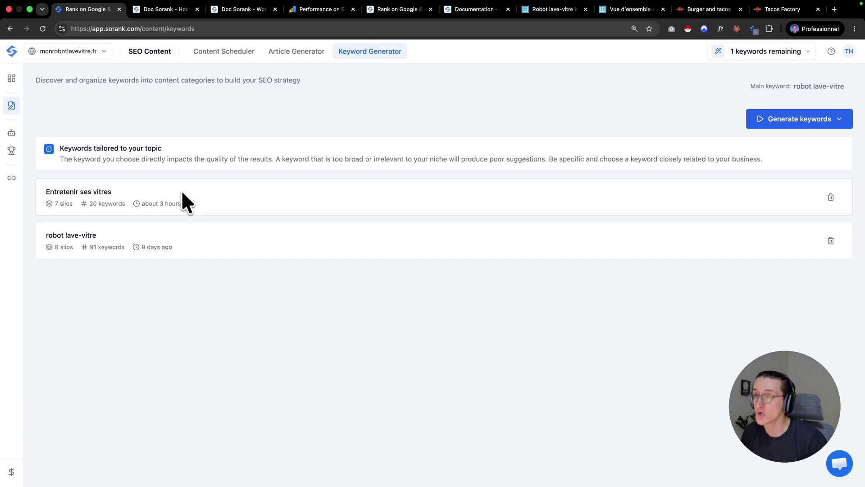
click(121, 246)
click(72, 204)
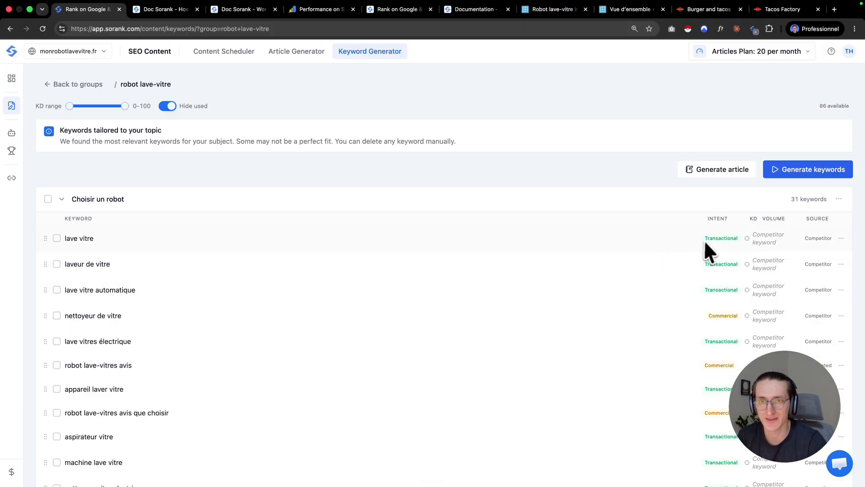
scroll(718, 288, down, 10)
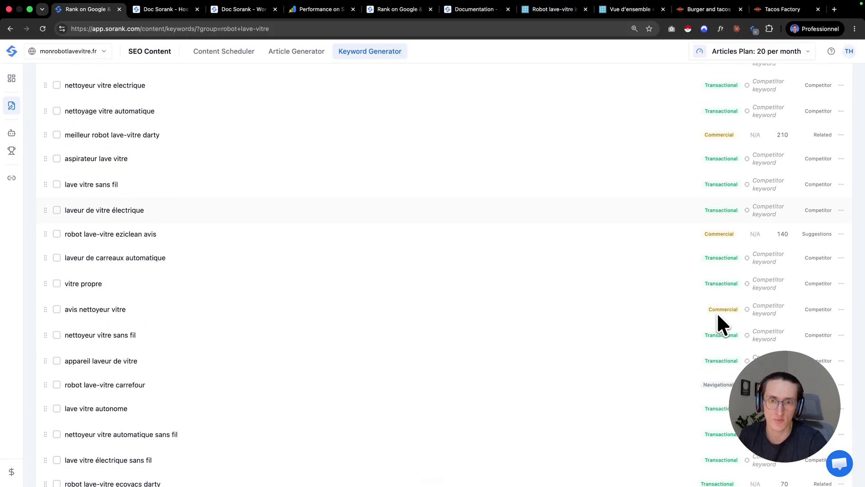
scroll(714, 291, down, 5)
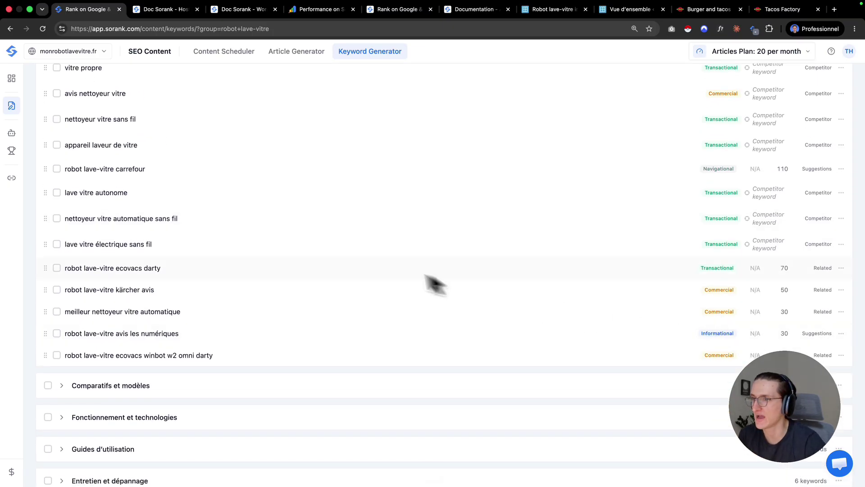
scroll(401, 275, up, 15)
click(62, 149)
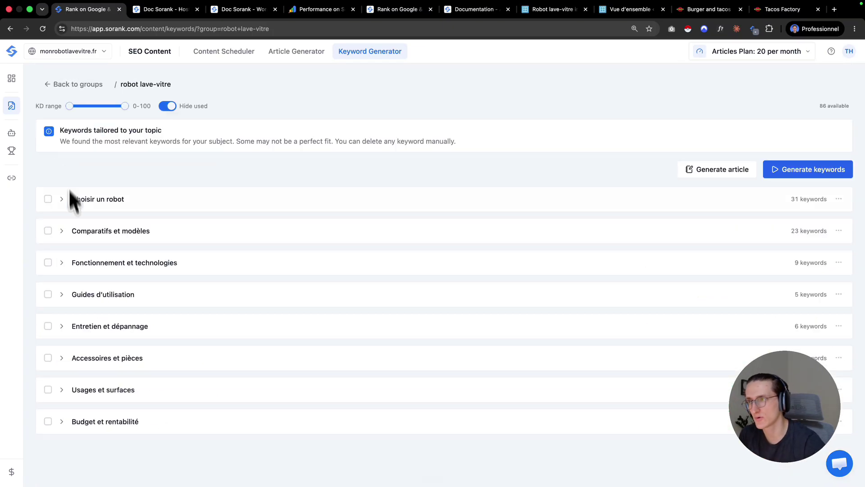
Expand the Comparatifs et modèles silo and examine the Hide used filter above the keyword list
click(74, 230)
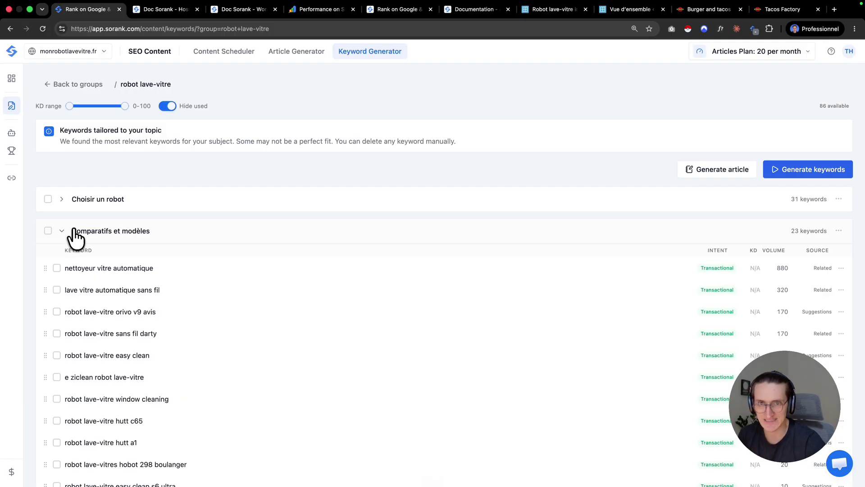
scroll(189, 113, up, 5)
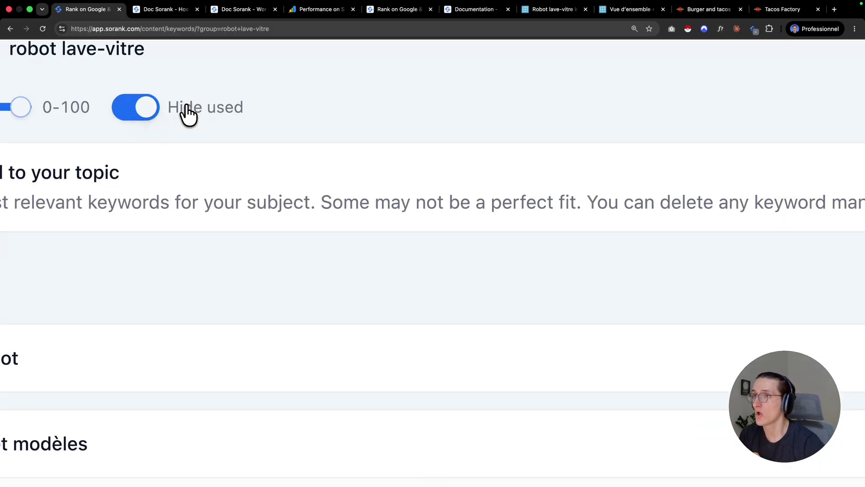
scroll(186, 108, down, 5)
drag(386, 240, 490, 250)
click(498, 250)
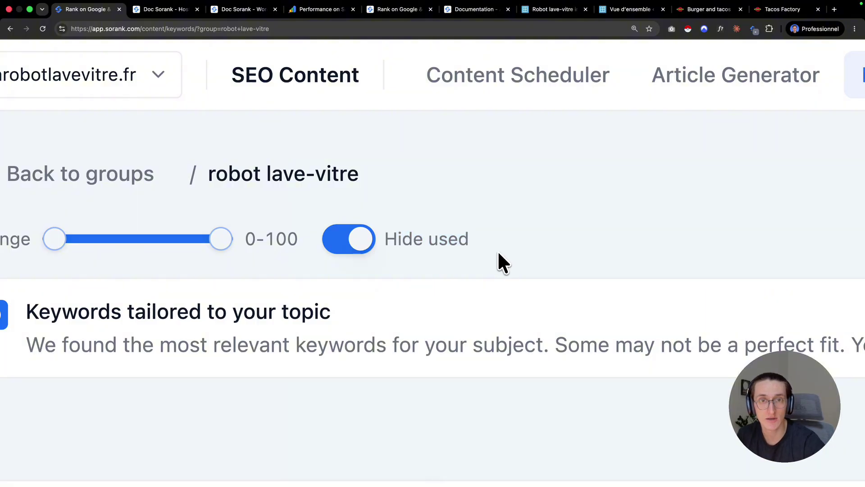
scroll(497, 250, down, 5)
scroll(498, 253, down, 3)
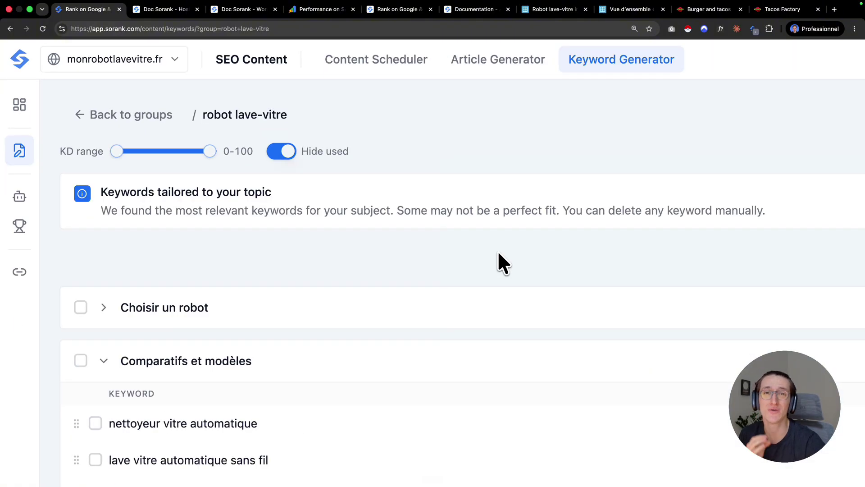
scroll(499, 253, down, 3)
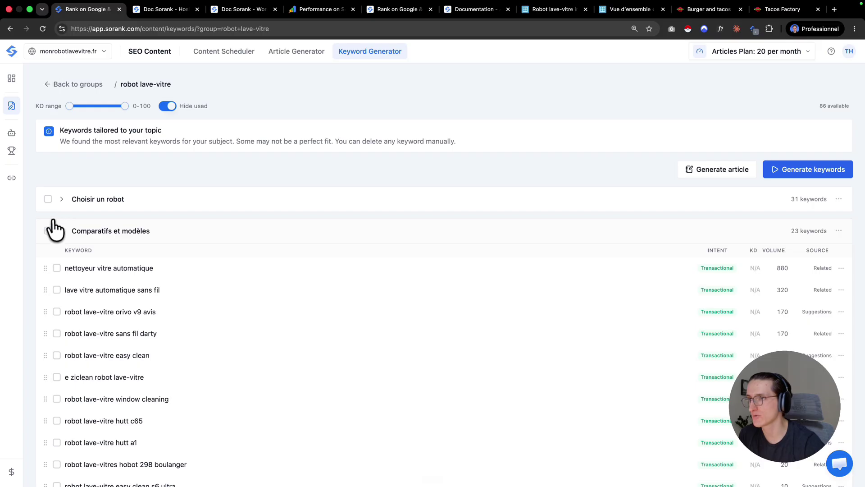
Select and deselect the whole Comparatifs et modèles silo, and collapse its keyword list
click(49, 231)
click(47, 231)
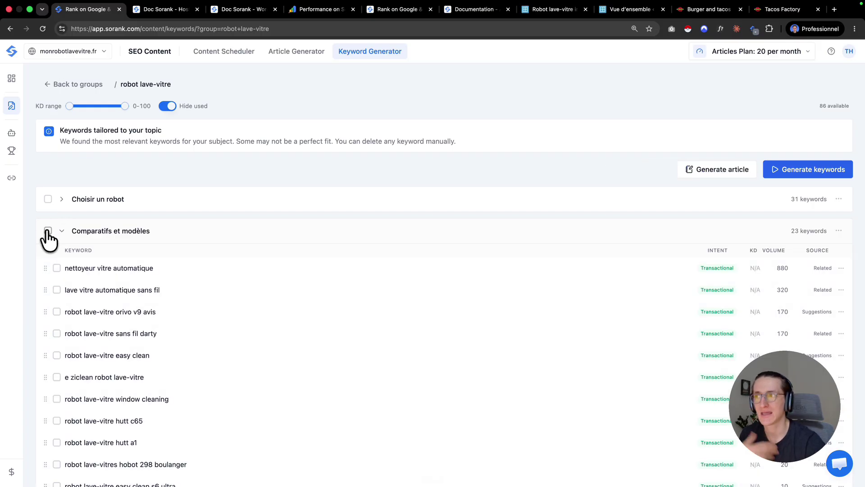
click(62, 230)
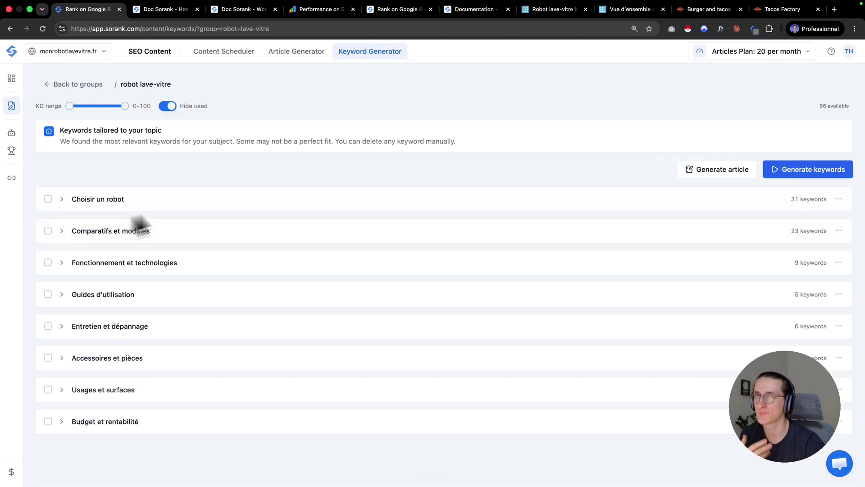
Return to the keyword groups, view the form for generating with a custom keyword, and close it without generating
click(79, 85)
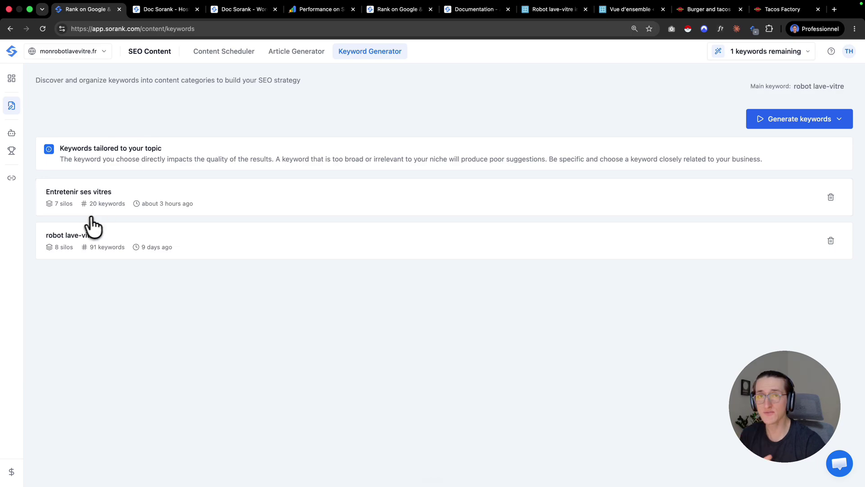
click(837, 118)
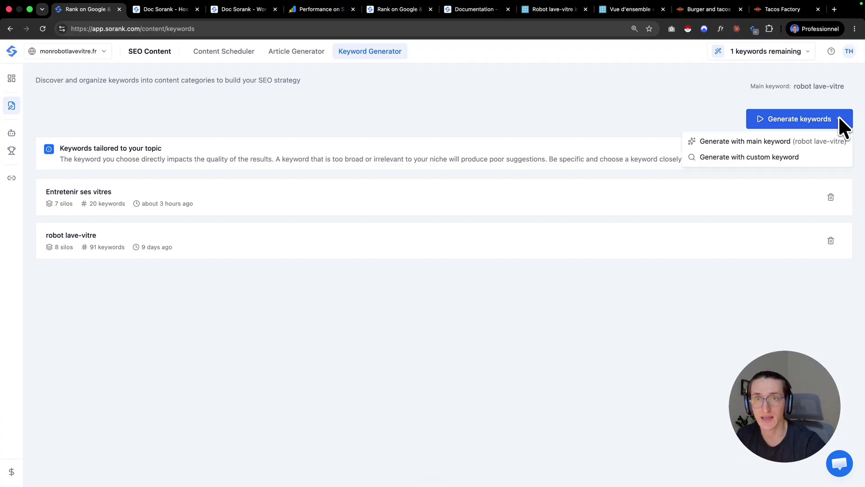
click(763, 158)
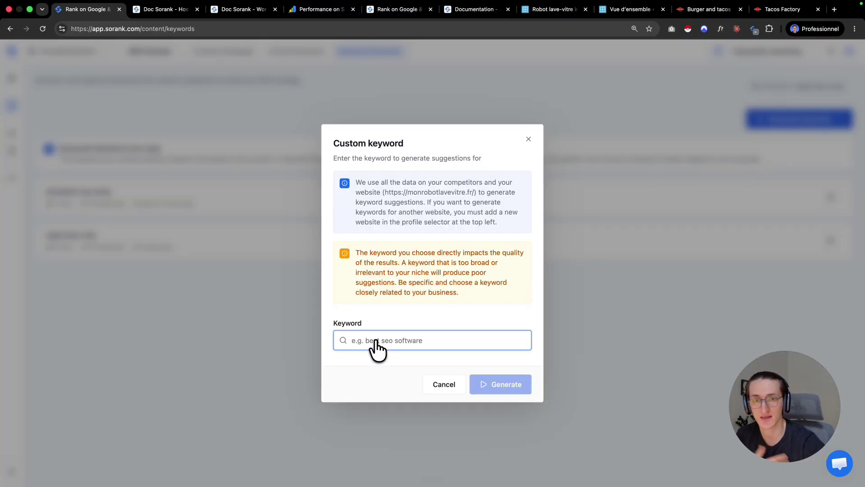
click(529, 139)
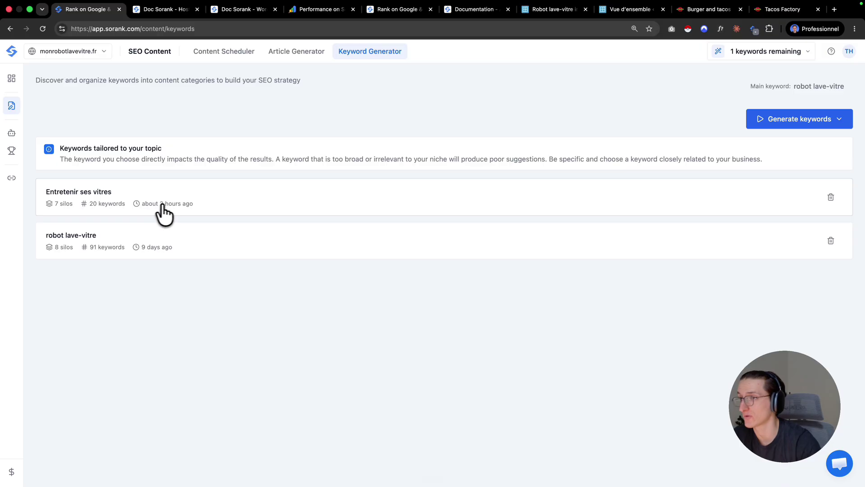
Open the Entretenir ses vitres group, expand its Robots lave-vitres sans fil silo and highlight the keyword robot vitre sans fil
click(113, 198)
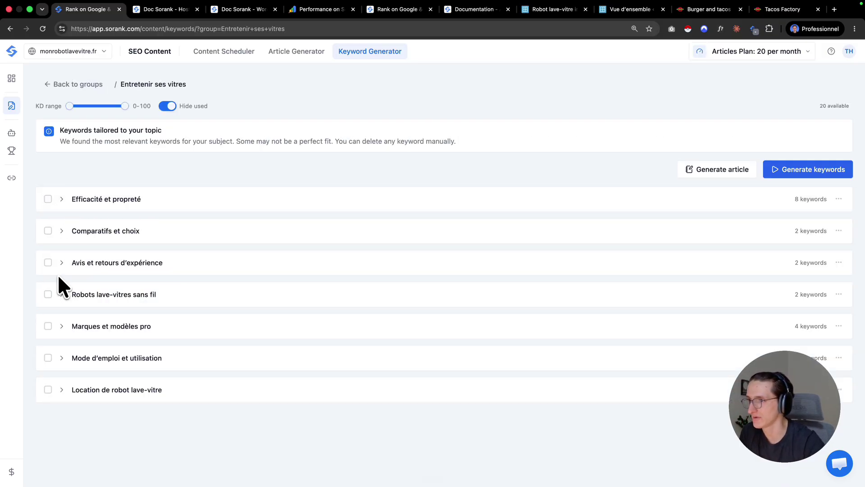
mouse_move(121, 84)
mouse_down()
mouse_move(187, 88)
mouse_move(122, 86)
mouse_up()
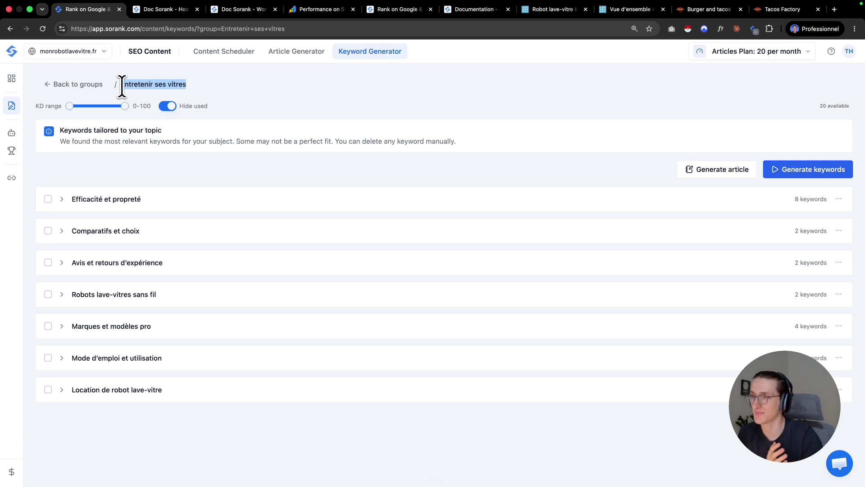
click(61, 295)
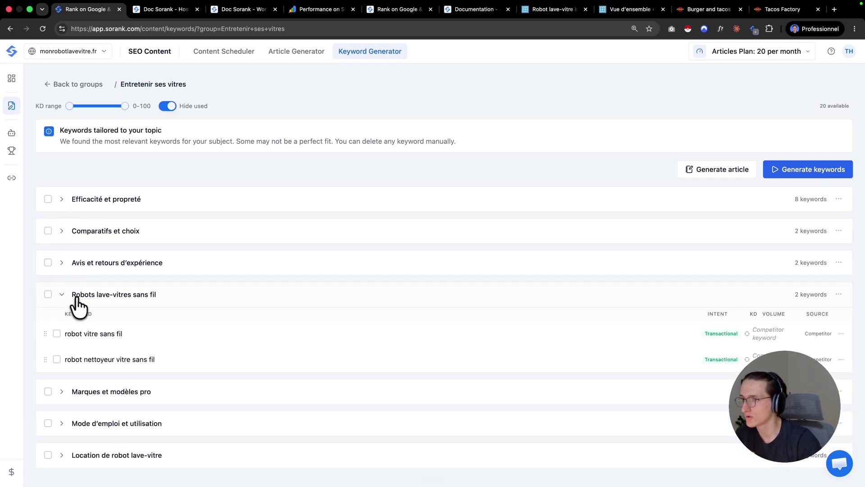
drag(66, 337, 131, 338)
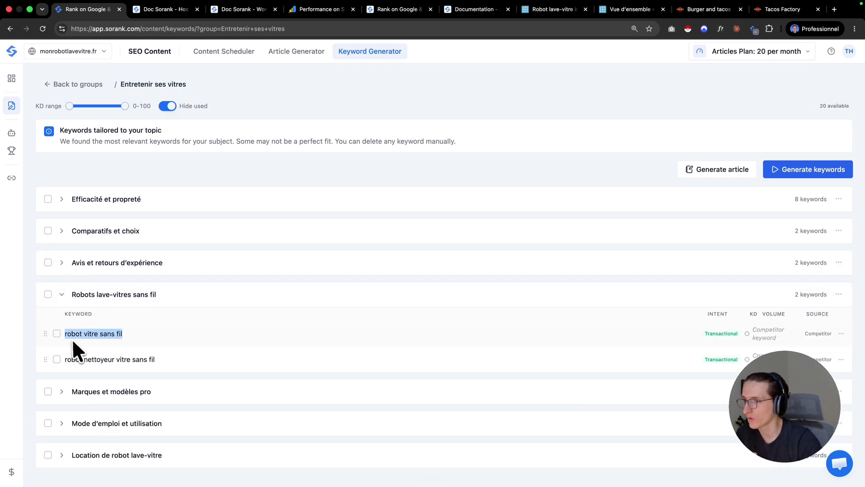
Highlight the keyword robot nettoyeur vitre sans fil, collapse its silo, and examine the Efficacité et propreté silo's keywords
drag(67, 359, 154, 360)
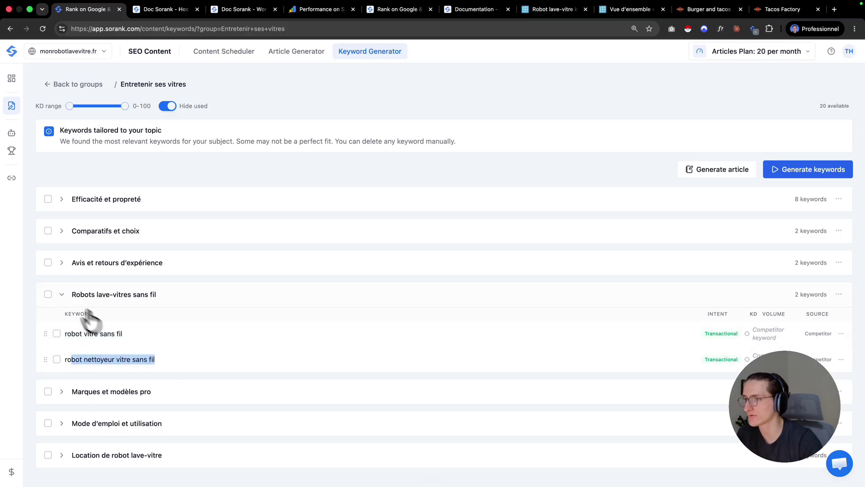
click(62, 294)
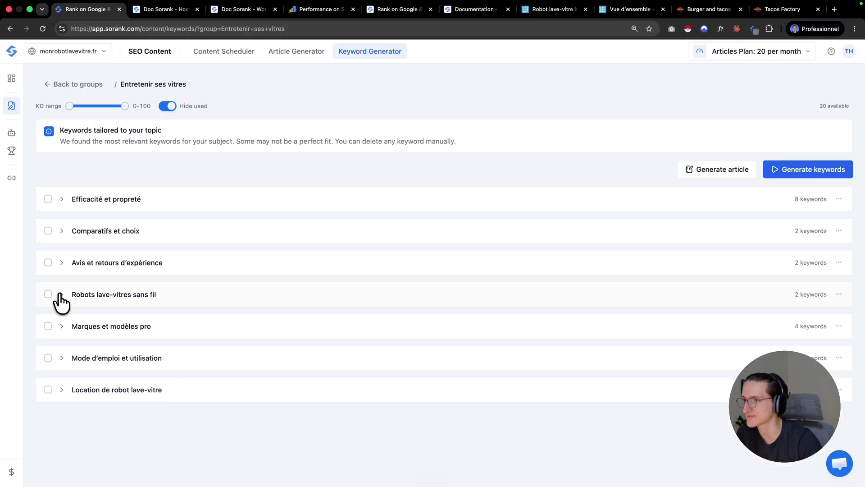
click(63, 199)
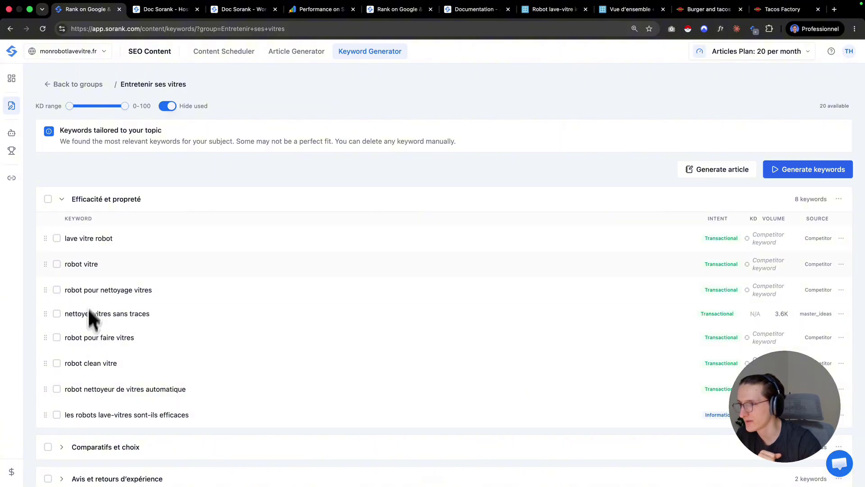
click(62, 200)
Expand the Location de robot lave-vitre silo to view its keyword, and leave the silo collapsed
click(62, 390)
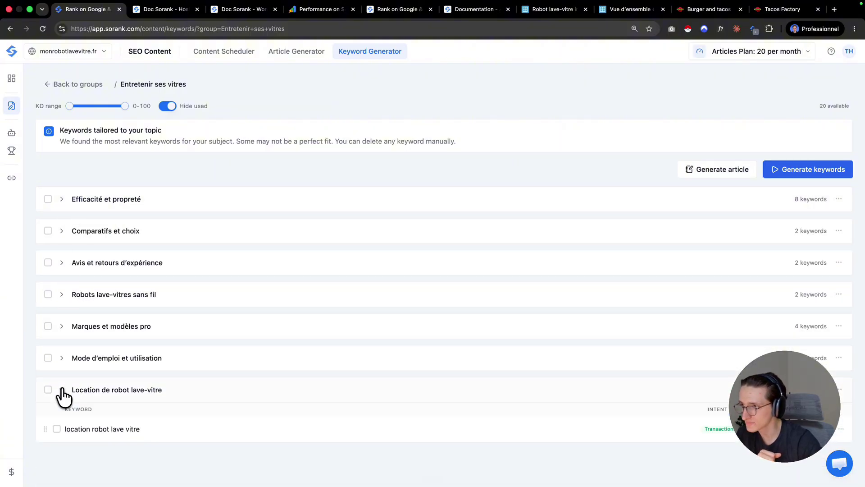
click(63, 390)
double_click(75, 357)
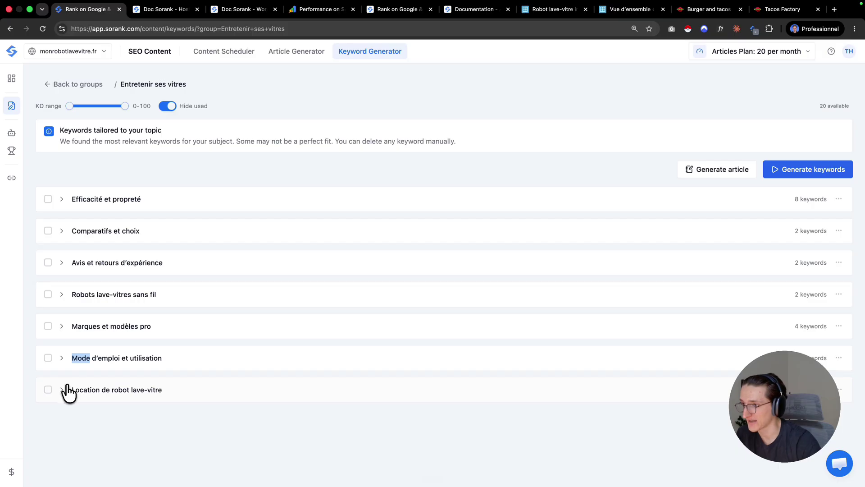
click(67, 387)
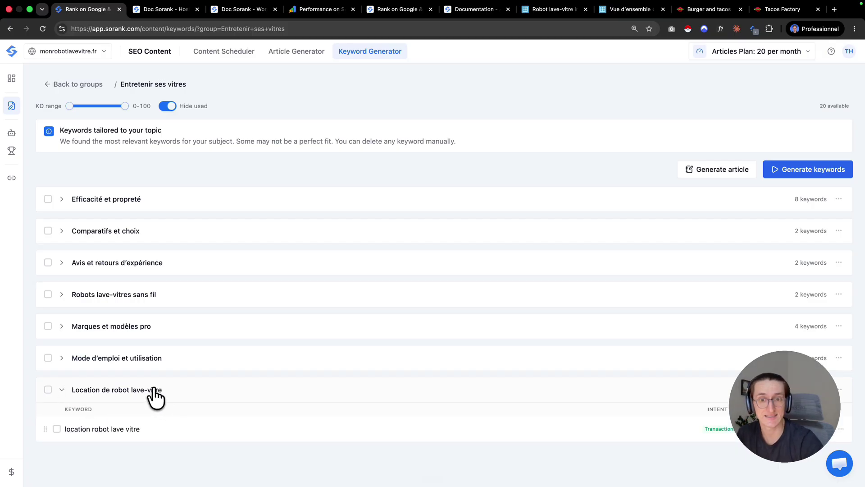
click(135, 388)
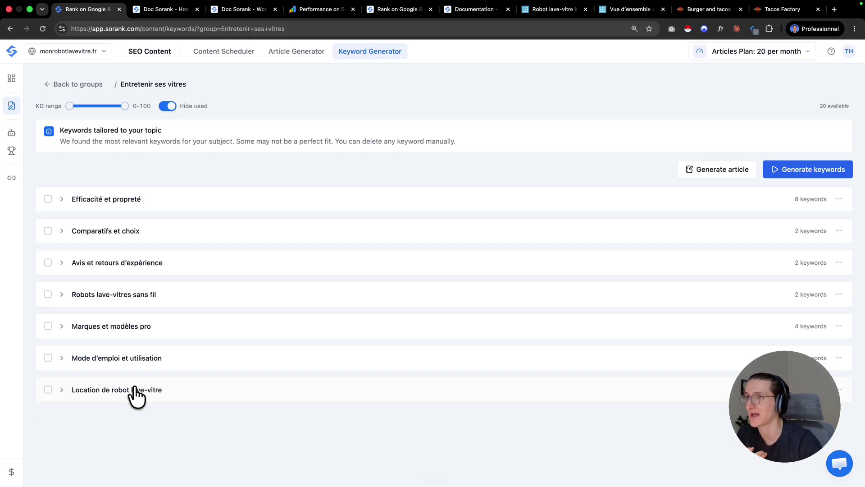
Leave the keyword group, open the Content Scheduler and browse the silos available for scheduling keywords
click(63, 84)
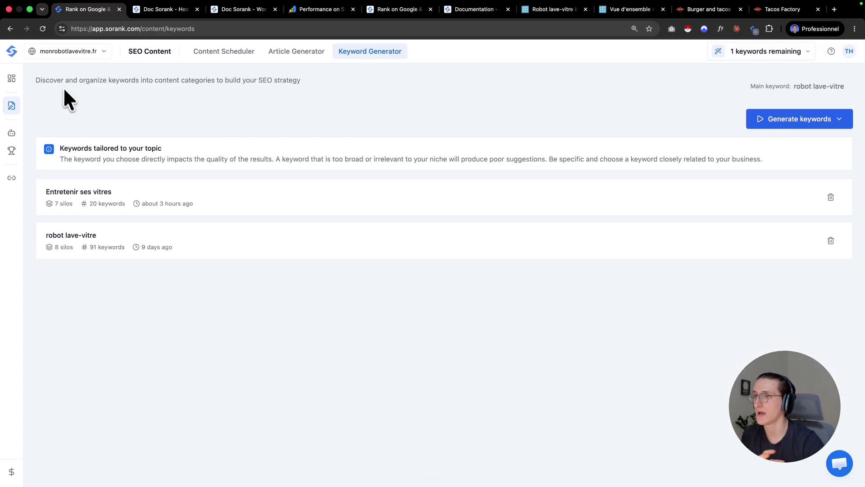
click(226, 51)
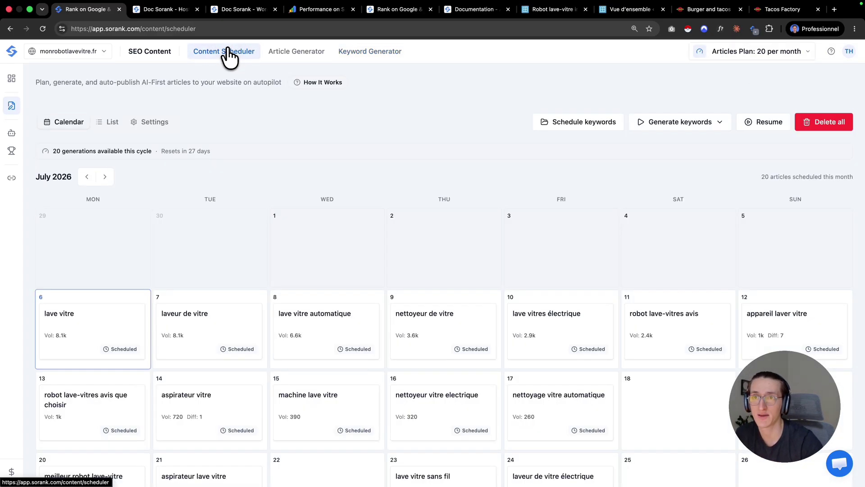
click(581, 131)
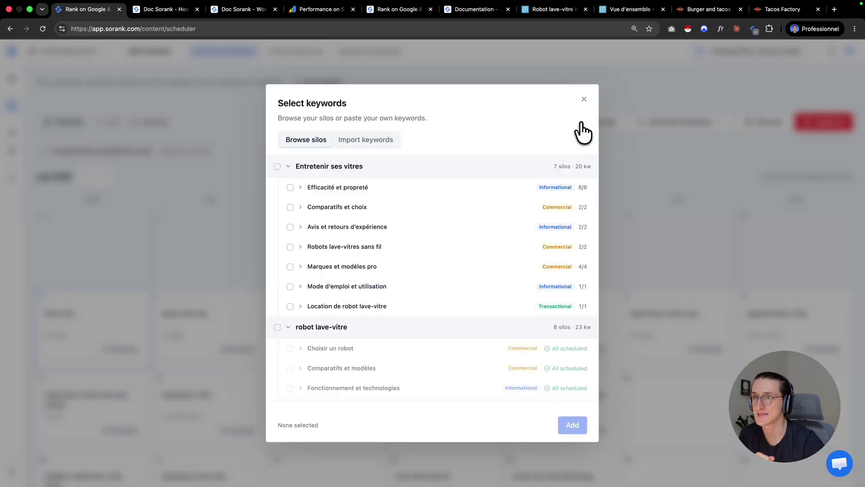
scroll(339, 270, down, 3)
scroll(337, 301, up, 3)
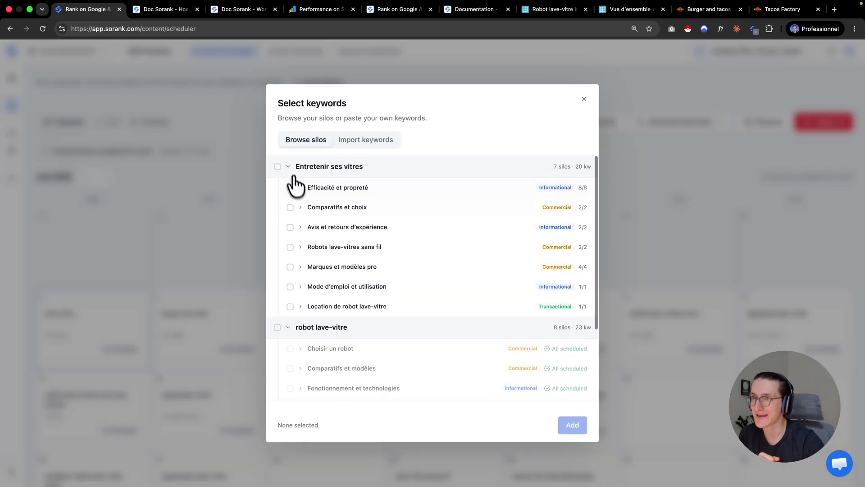
Select all keywords in the Entretenir ses vitres and robot lave-vitre groups and add them to the schedule
click(293, 175)
click(291, 208)
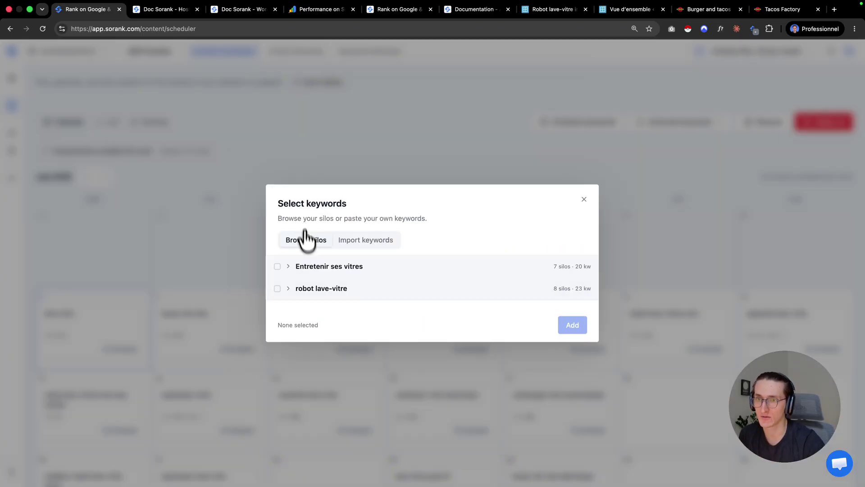
click(299, 269)
click(287, 359)
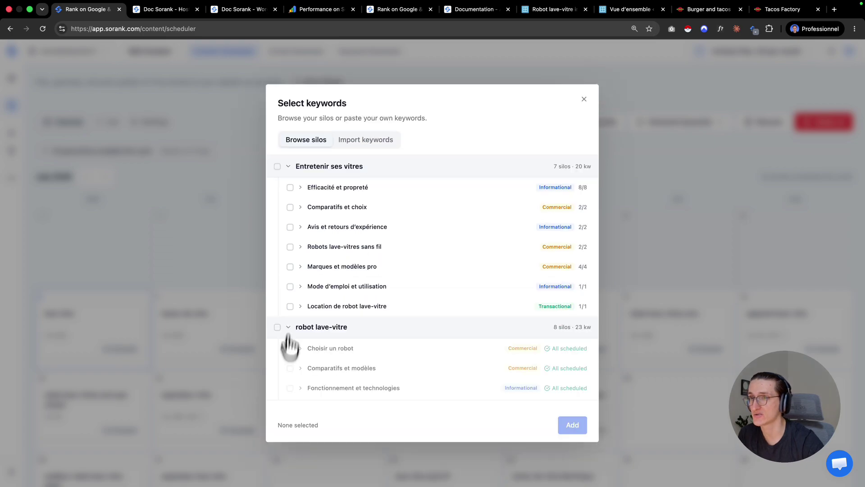
click(277, 167)
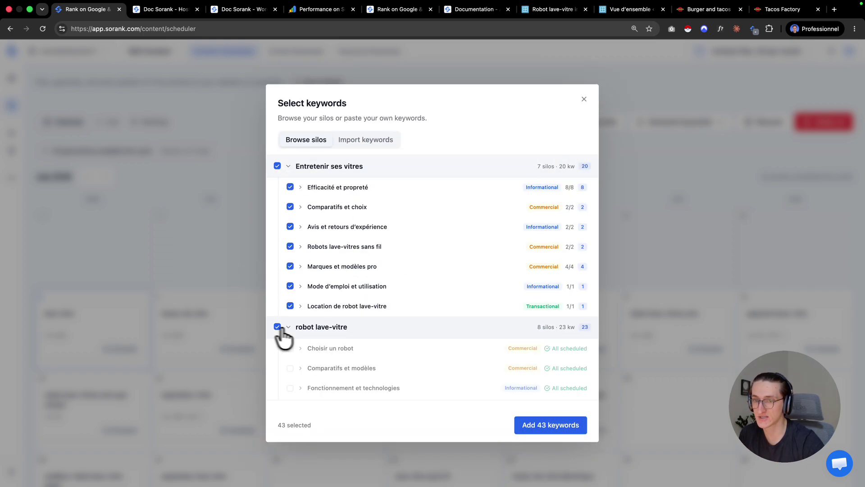
click(553, 427)
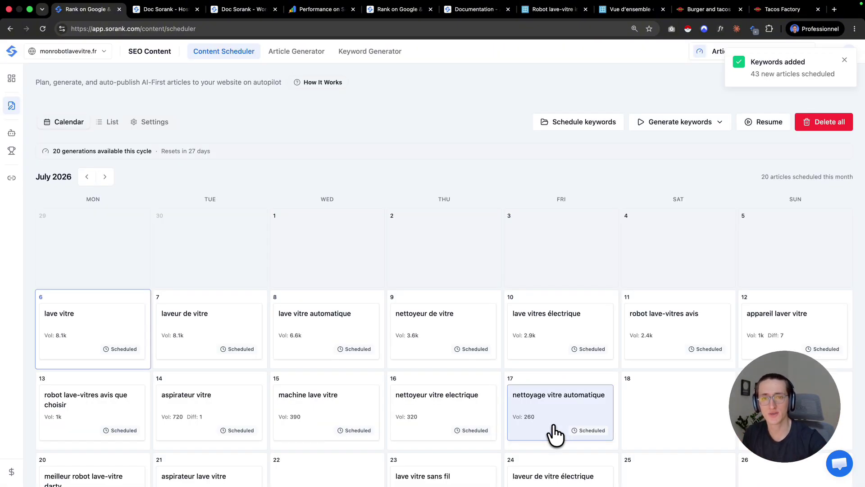
Examine the articles scheduled in the July 2026 and August 2026 calendars
scroll(228, 343, down, 3)
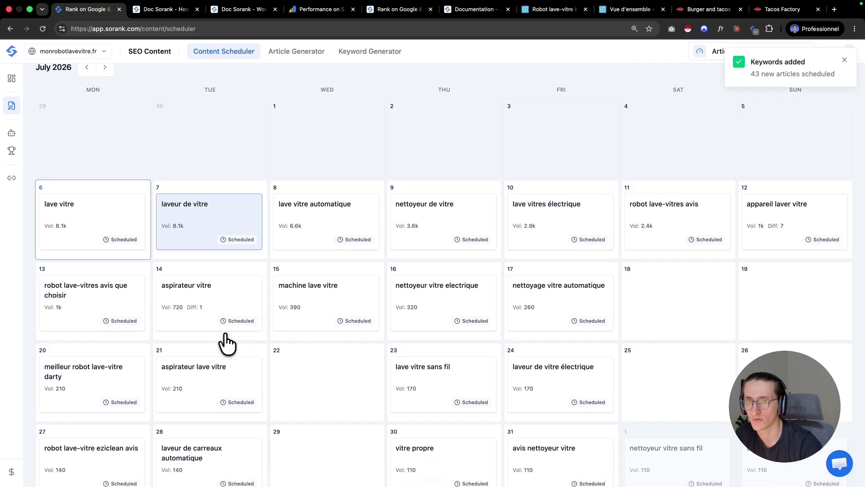
scroll(228, 343, down, 4)
scroll(315, 283, up, 7)
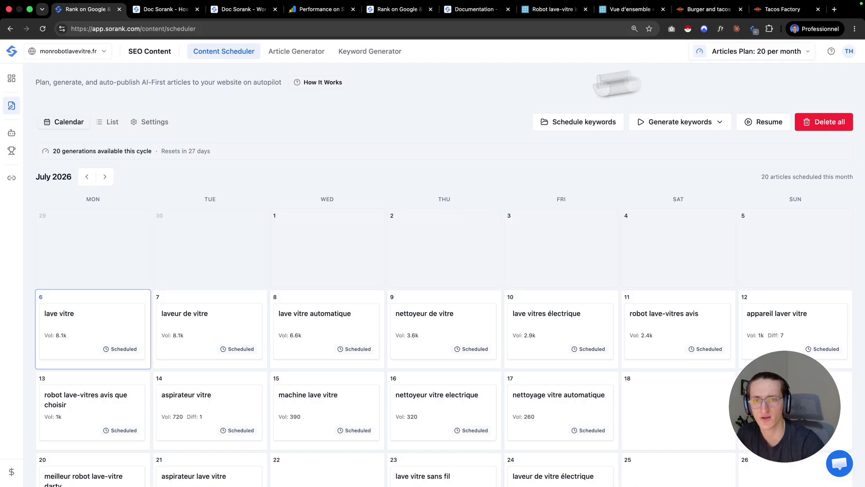
click(106, 177)
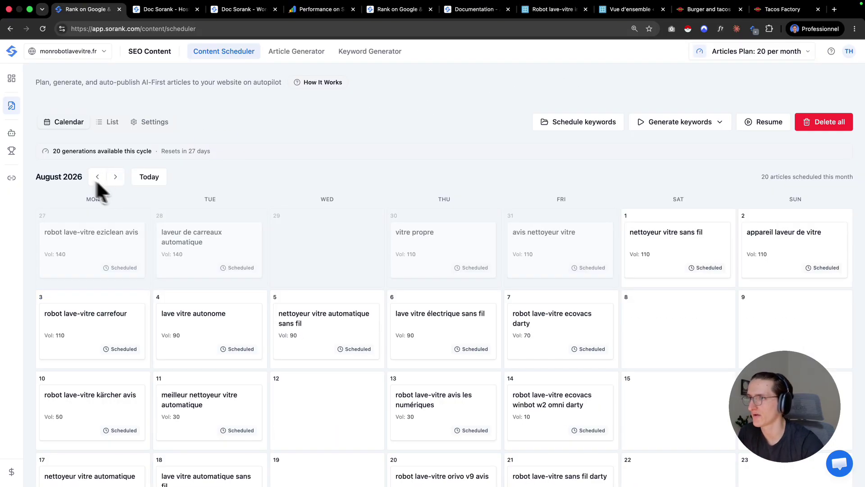
scroll(136, 278, down, 7)
scroll(136, 278, up, 7)
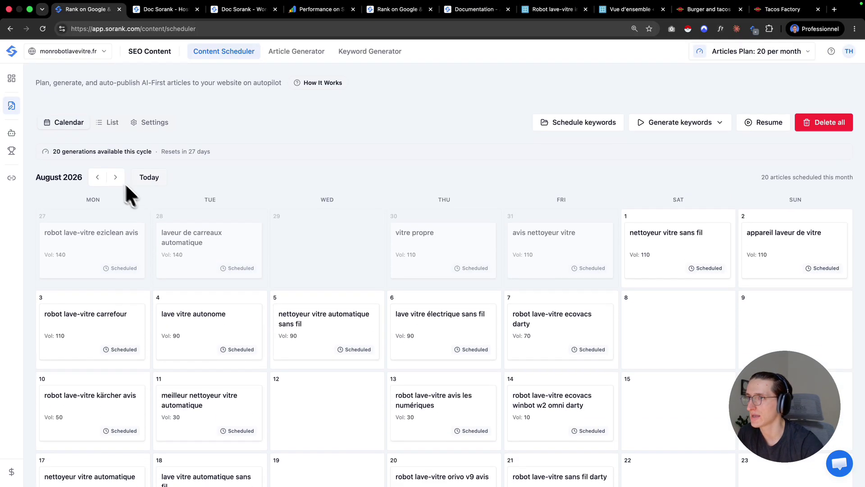
Browse the scheduled articles month by month up to December 2026 and return to the current month
click(115, 177)
click(131, 177)
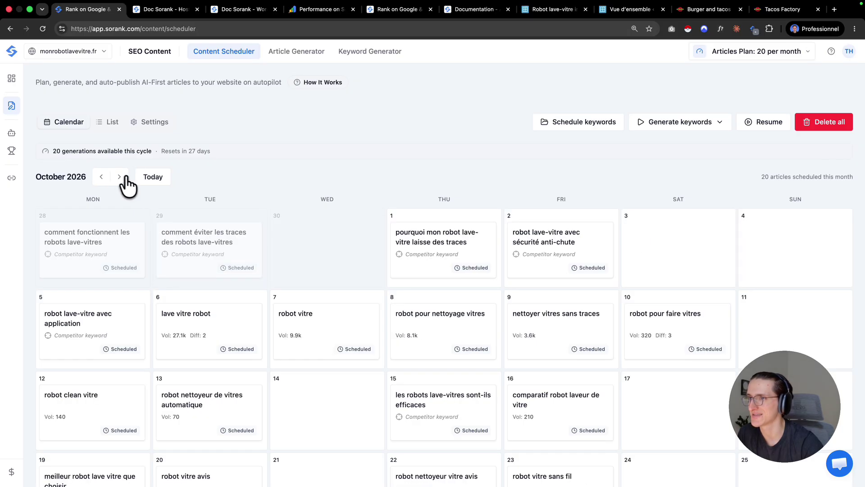
click(128, 177)
click(126, 177)
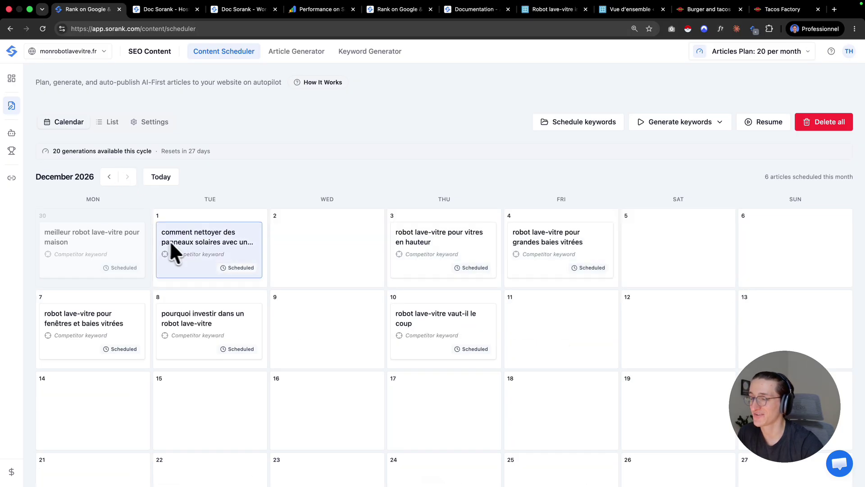
click(113, 177)
click(113, 178)
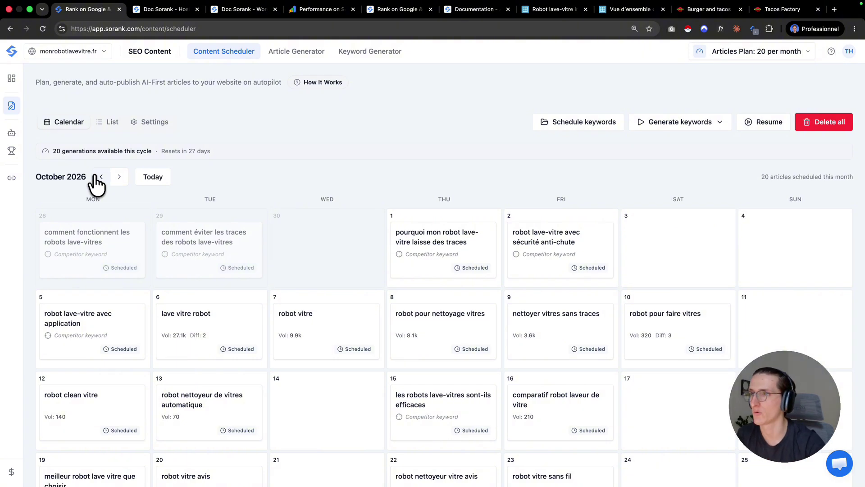
click(151, 181)
Open the article instructions for the lave vitre article scheduled on July 6 and enter the instructions field
scroll(151, 183, down, 3)
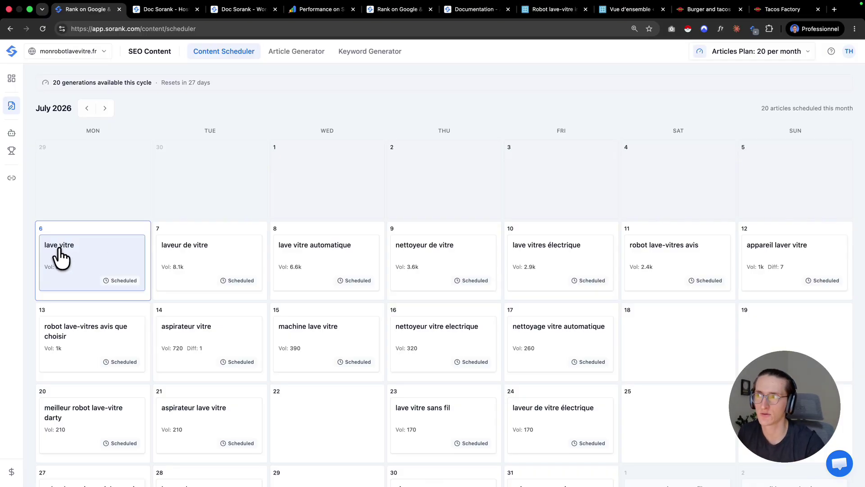
click(81, 263)
click(233, 275)
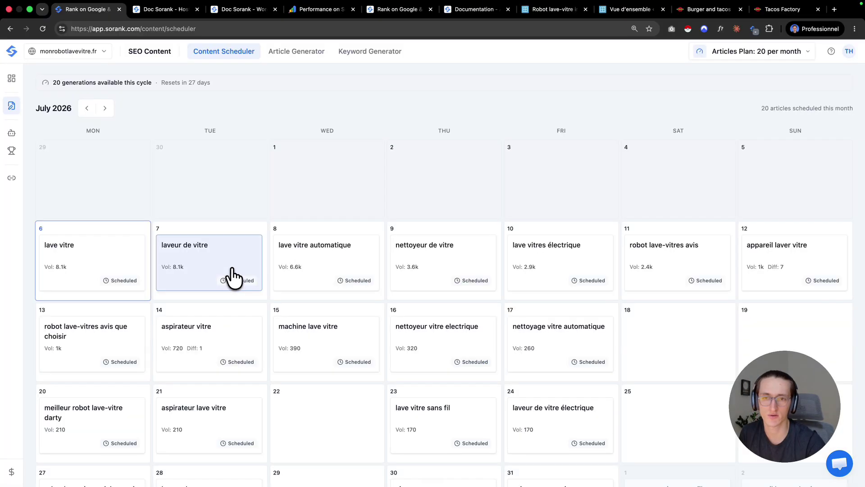
click(132, 274)
click(302, 239)
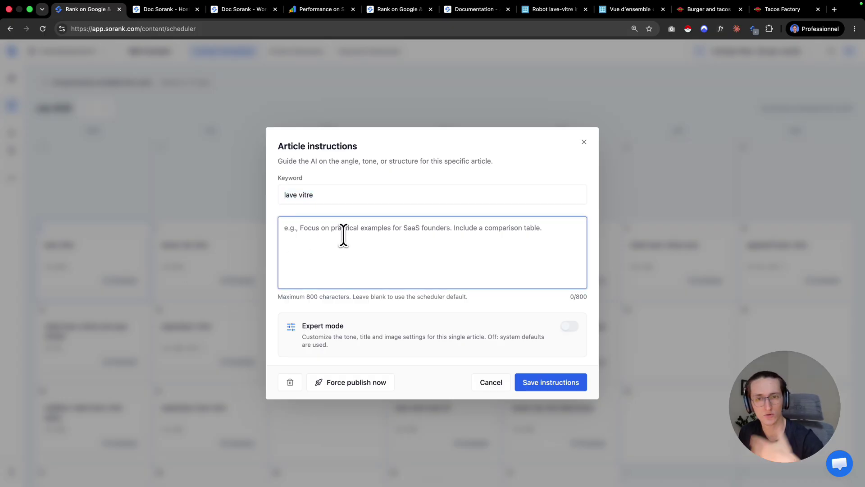
Enable Expert mode for the lave vitre article and review its tone, address form, title and image settings
triple_click(311, 326)
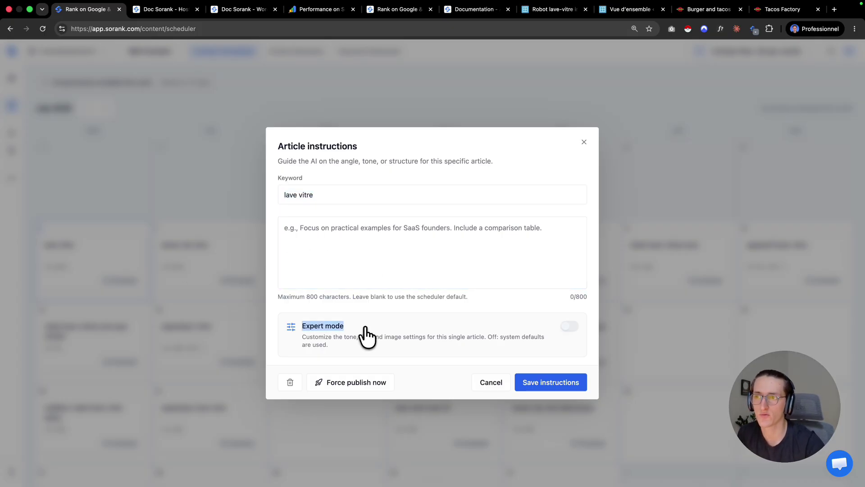
click(433, 317)
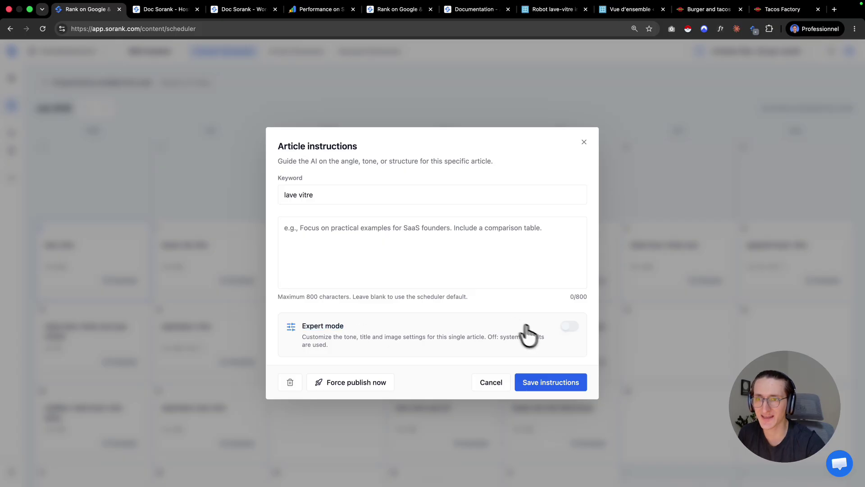
click(563, 325)
scroll(500, 353, down, 4)
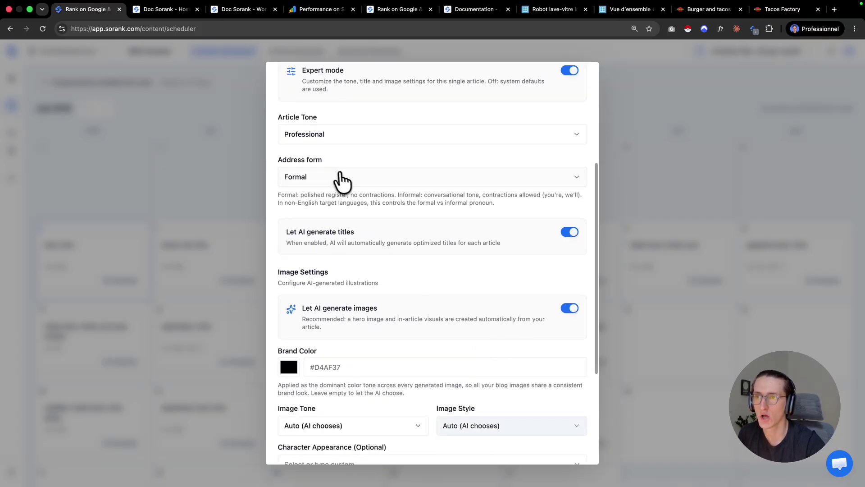
scroll(386, 286, down, 3)
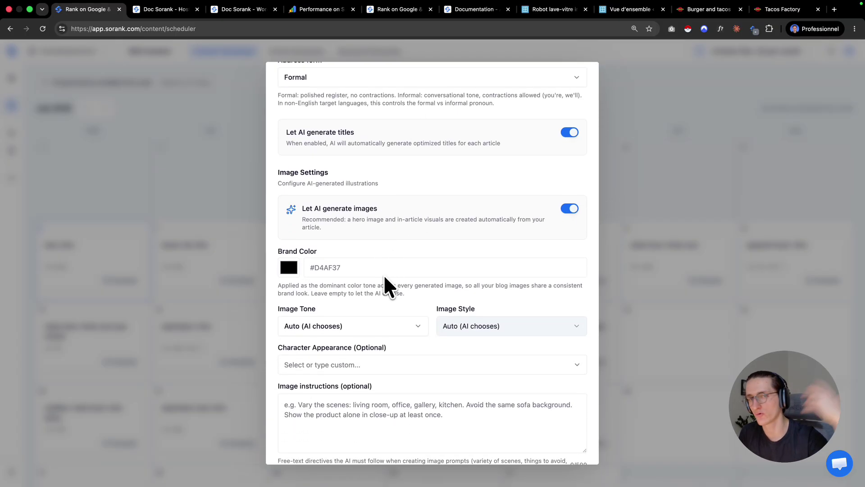
scroll(385, 282, up, 5)
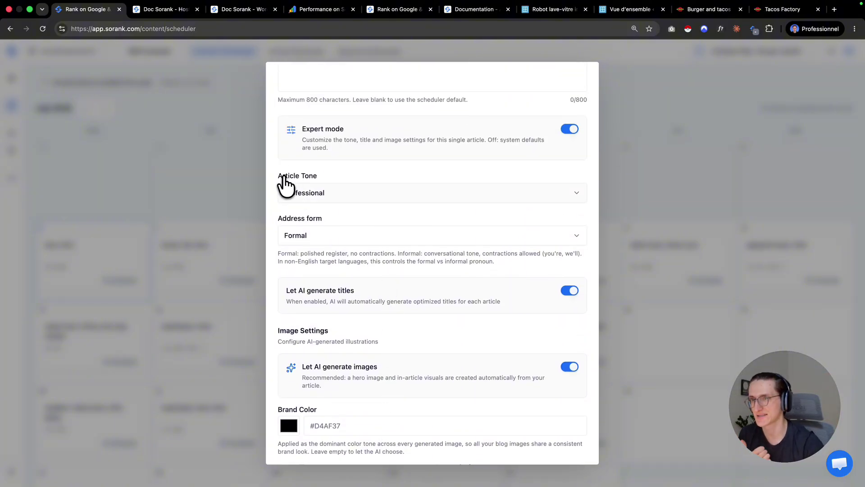
Turn off AI-generated titles to view the custom title field, and turn the option back on
scroll(285, 226, down, 2)
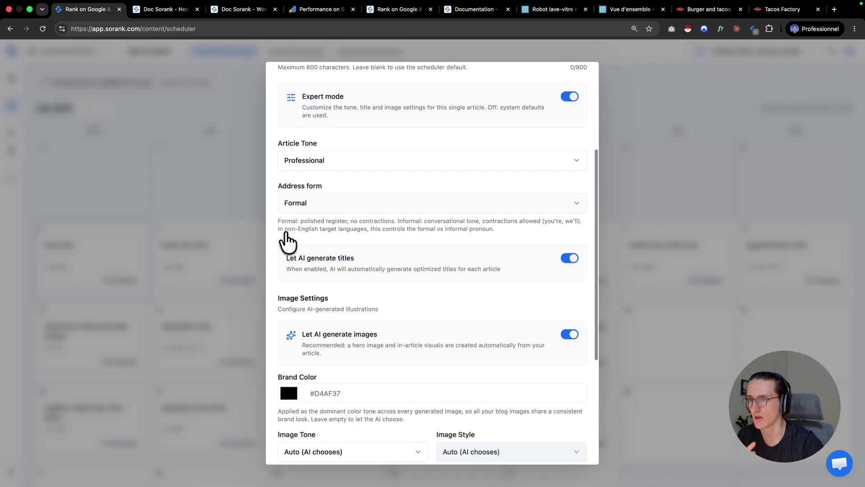
click(570, 253)
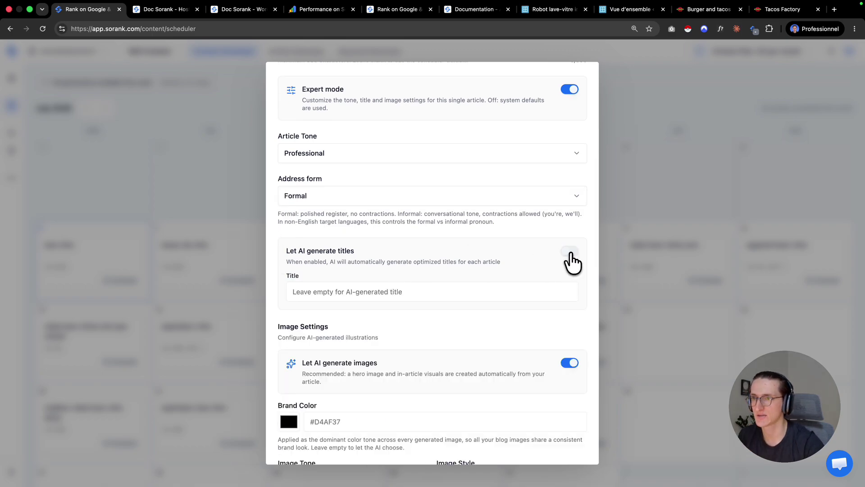
click(565, 254)
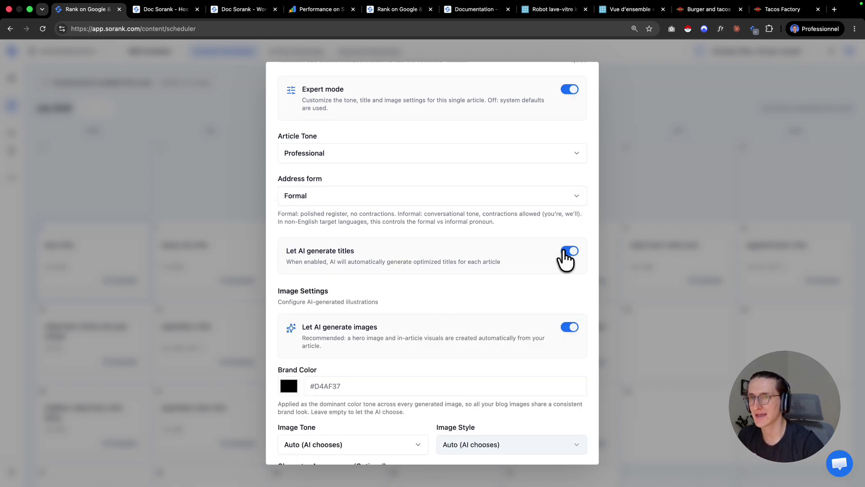
Pick a muted red brand color, #A65454, for the article's AI-generated images
scroll(531, 309, down, 3)
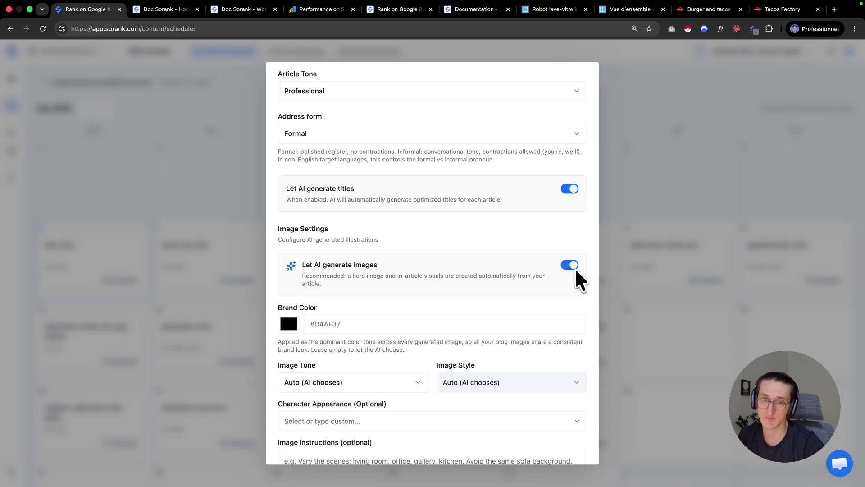
click(288, 326)
click(336, 355)
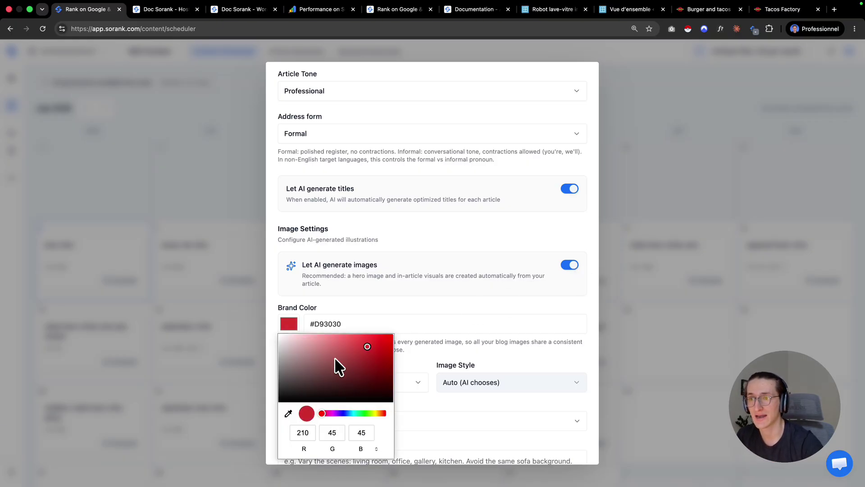
click(360, 321)
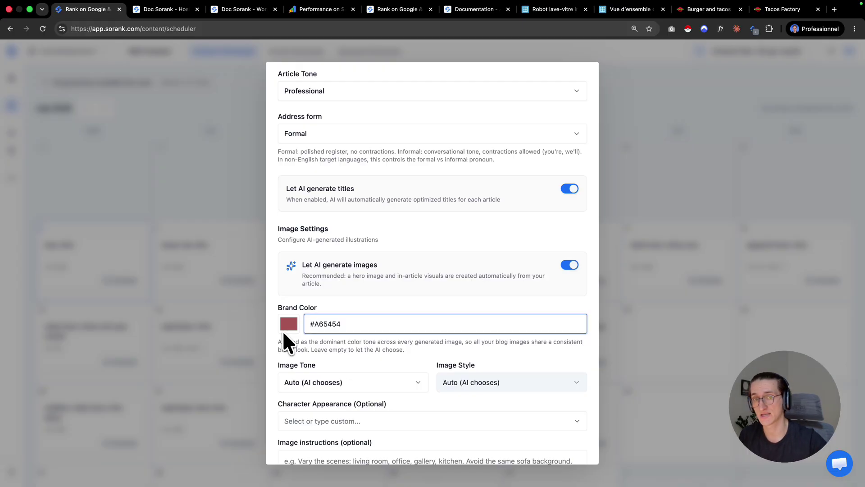
Set the article's image tone to Professional and its image style to Lifestyle
scroll(282, 331, down, 3)
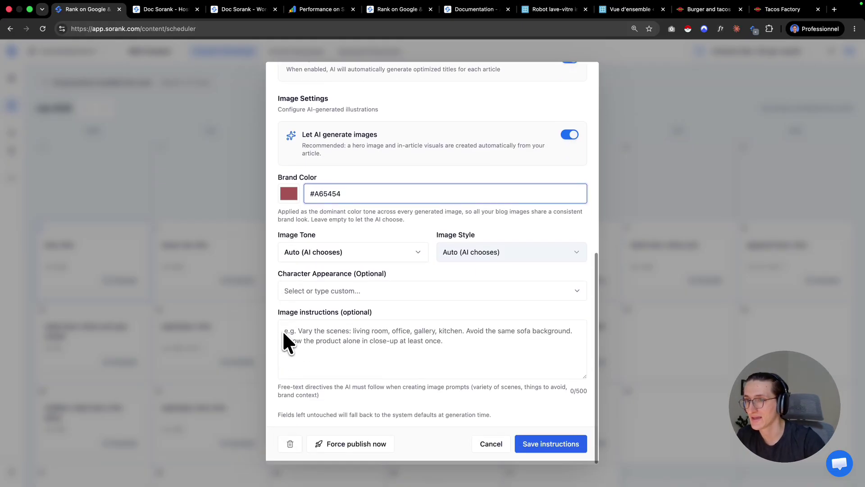
click(320, 260)
click(321, 301)
click(461, 262)
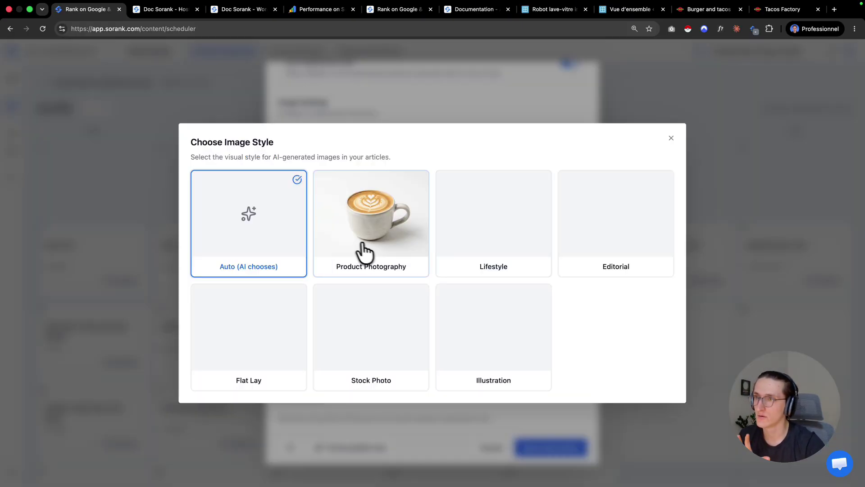
click(482, 252)
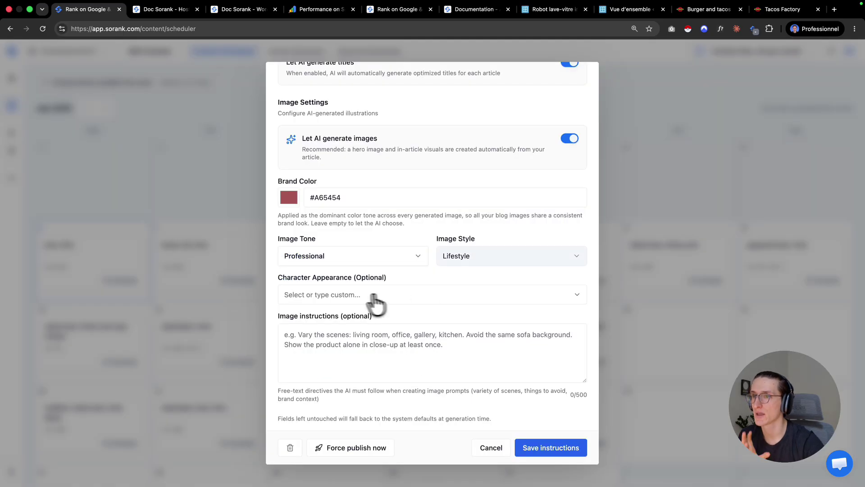
Set the character appearance to European, enter the image instructions field, and cancel the article's instruction changes
click(354, 295)
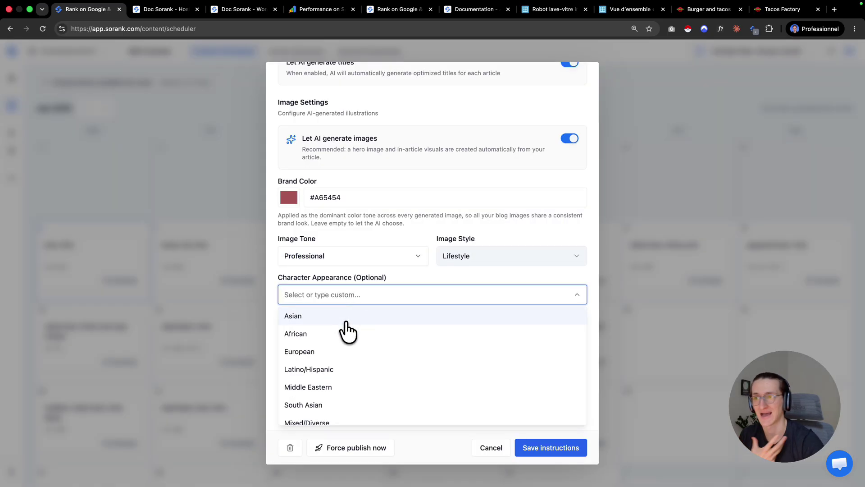
click(322, 353)
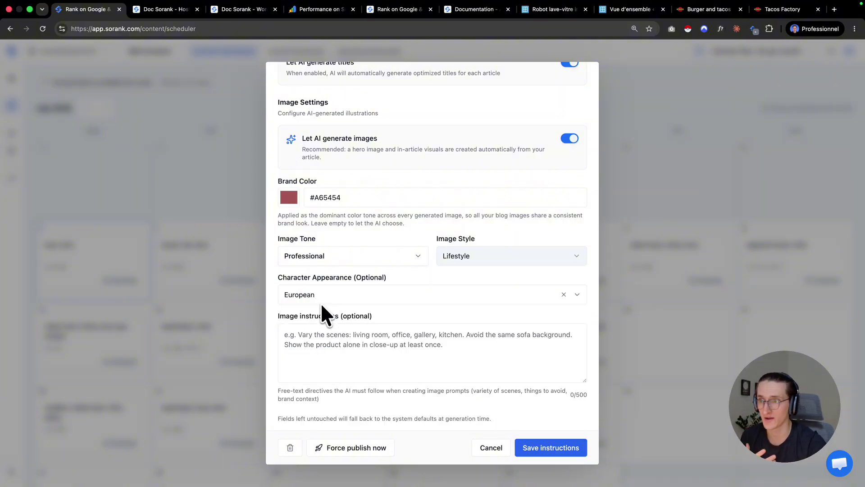
click(304, 338)
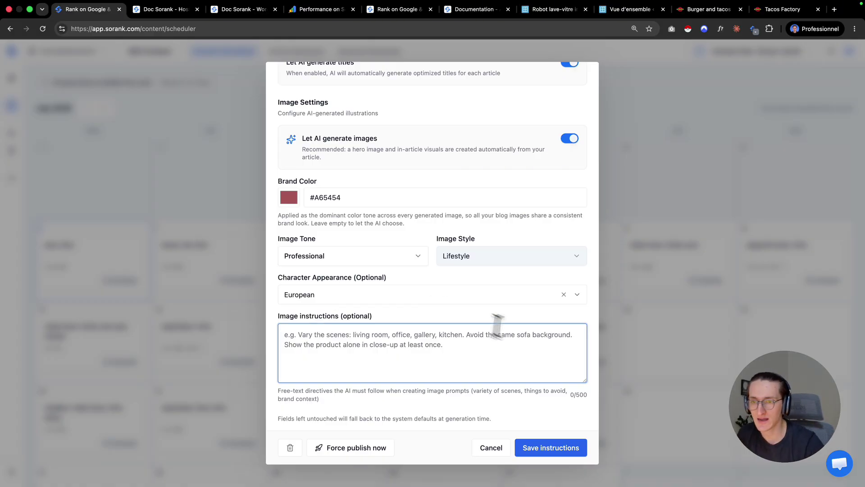
click(490, 450)
Reopen the July 6 lave vitre article's instructions to check its keyword field, and close them
click(131, 282)
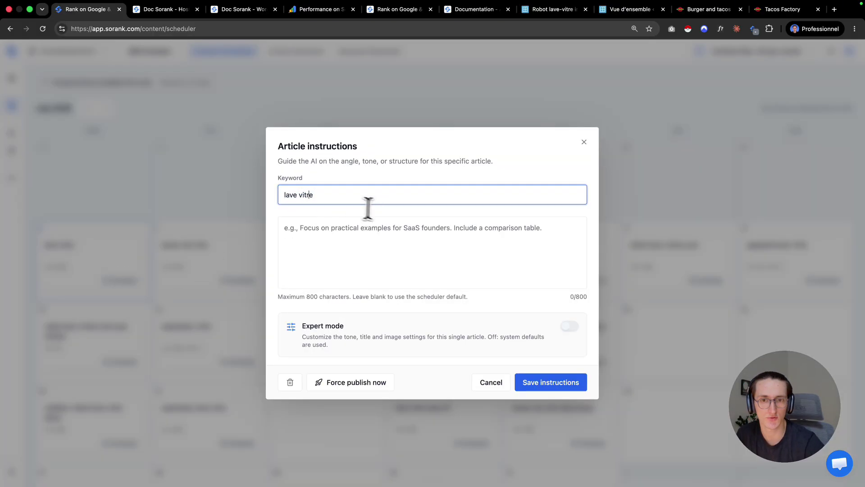
click(583, 143)
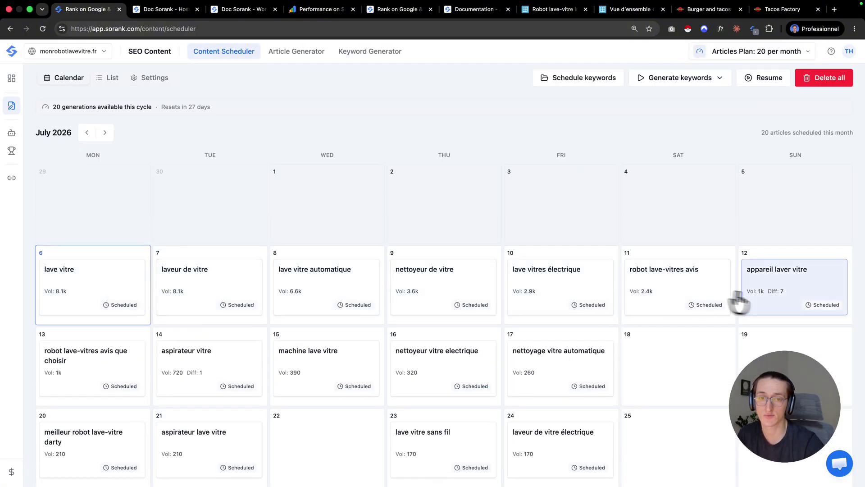
Open the scheduler settings, review the timezone, publish time and default instructions, and enable default expert mode
scroll(226, 181, up, 2)
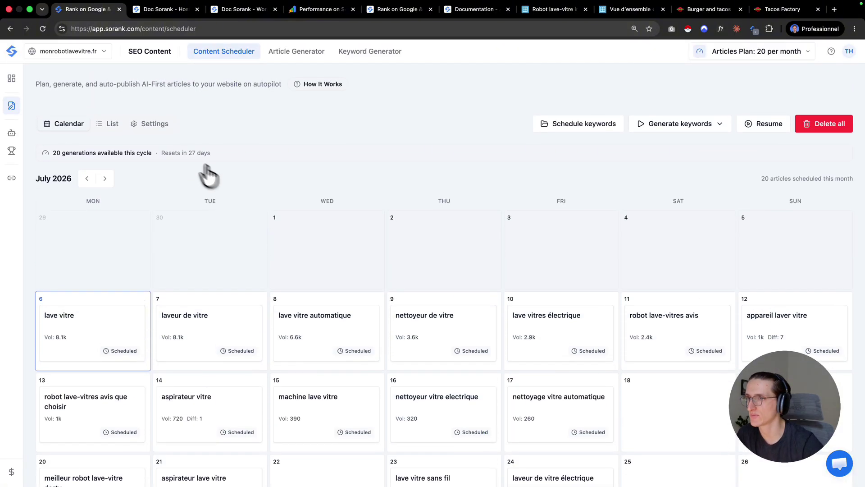
click(159, 131)
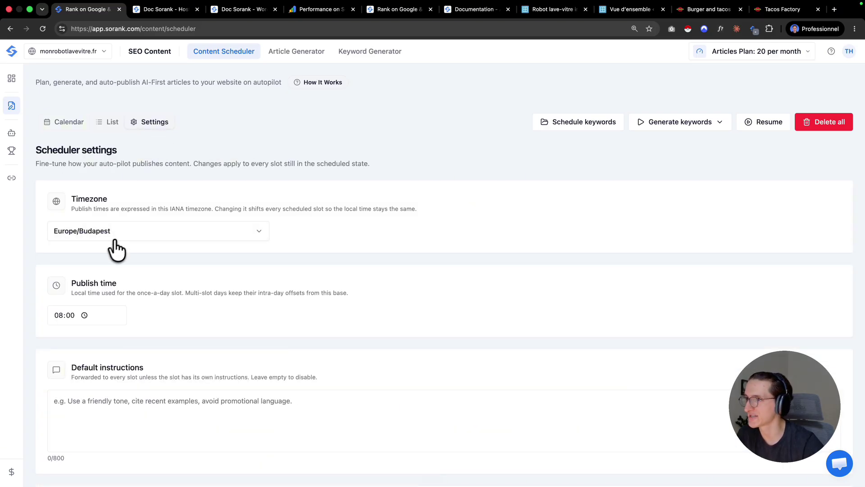
scroll(104, 238, down, 3)
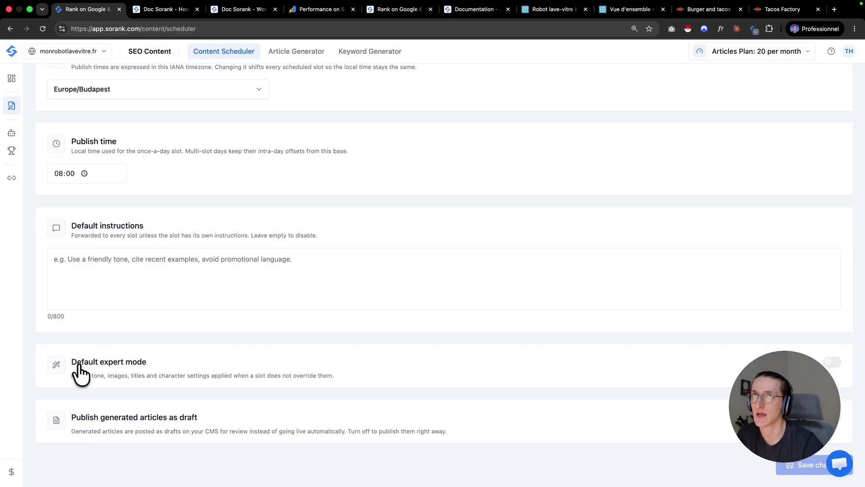
click(106, 370)
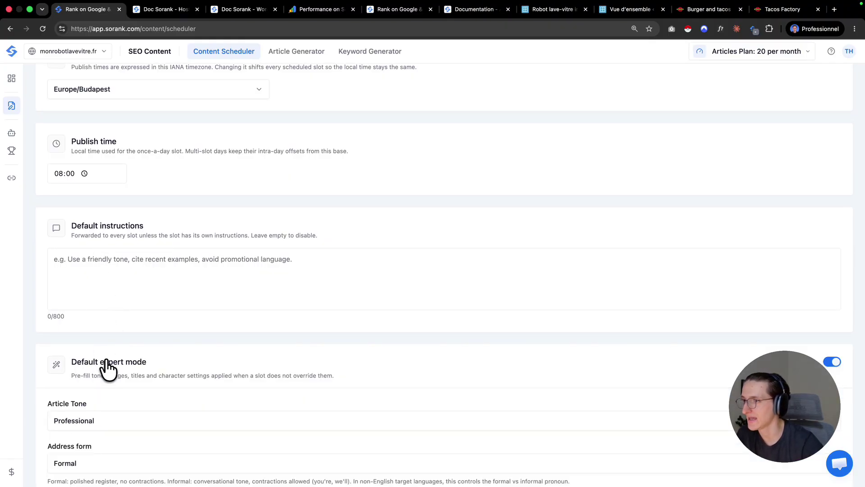
Review the default tone, address form, image and draft publishing settings, and save the scheduler changes
scroll(450, 361, down, 3)
scroll(585, 322, down, 1)
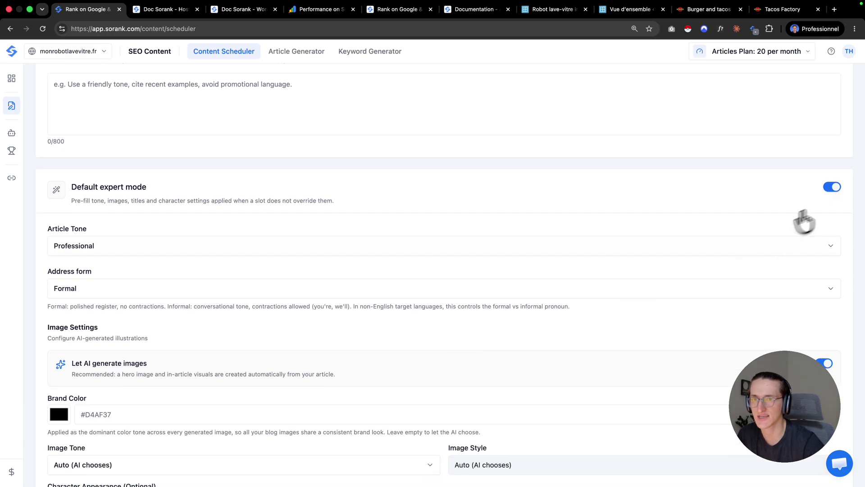
scroll(635, 313, down, 3)
scroll(245, 303, down, 3)
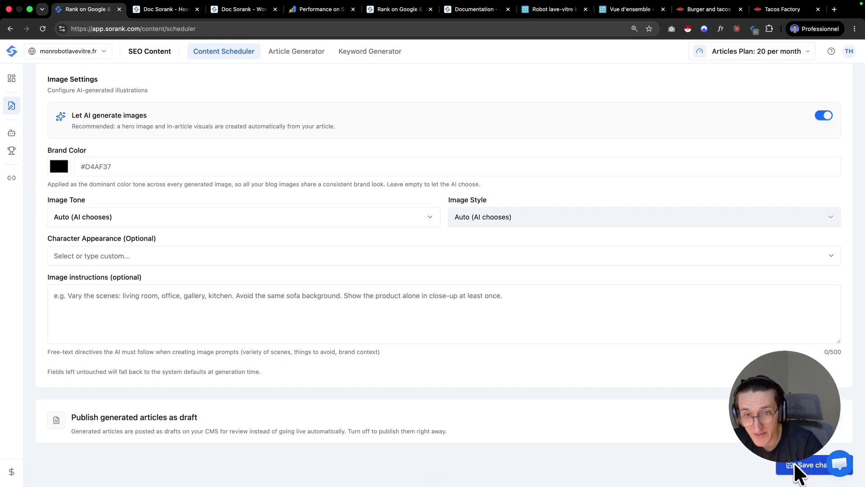
scroll(796, 465, up, 1)
scroll(797, 466, down, 1)
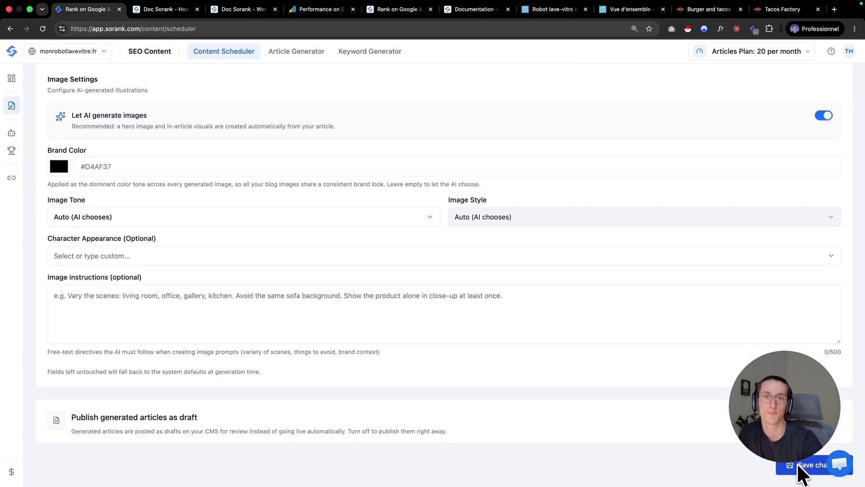
click(799, 468)
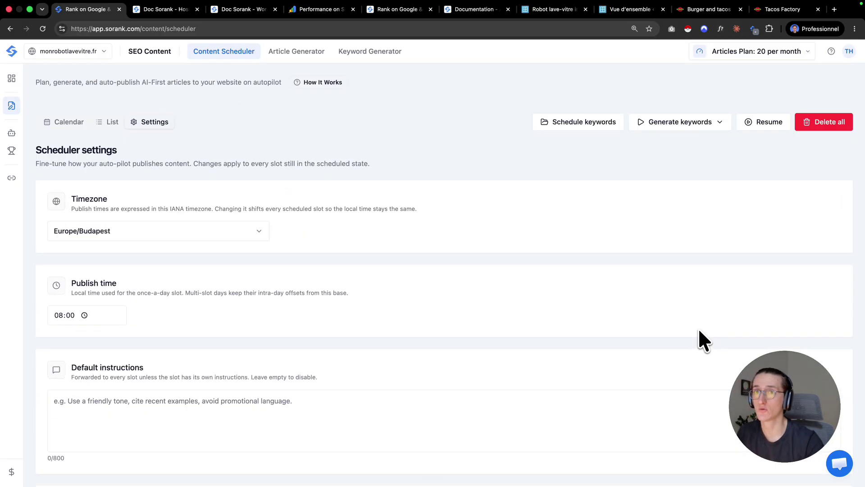
Examine the list view of scheduled content, checking each keyword's date, status and category
click(111, 126)
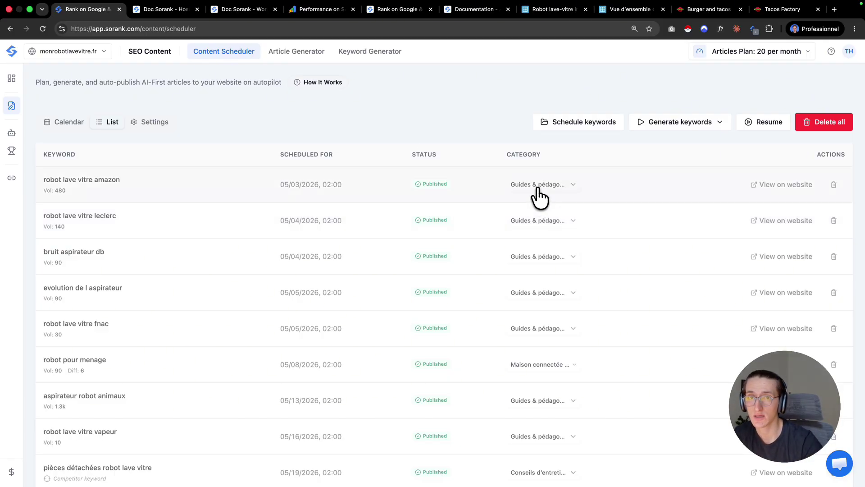
scroll(535, 337, down, 4)
scroll(537, 342, down, 5)
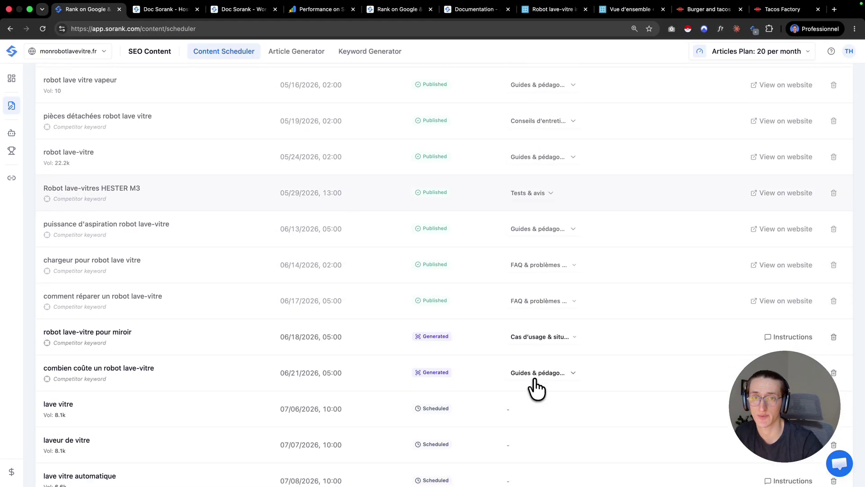
scroll(541, 288, down, 1)
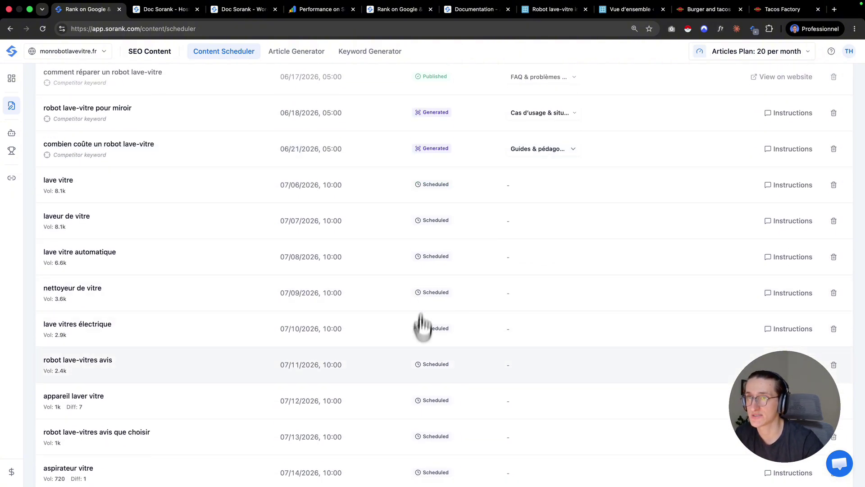
scroll(415, 369, down, 20)
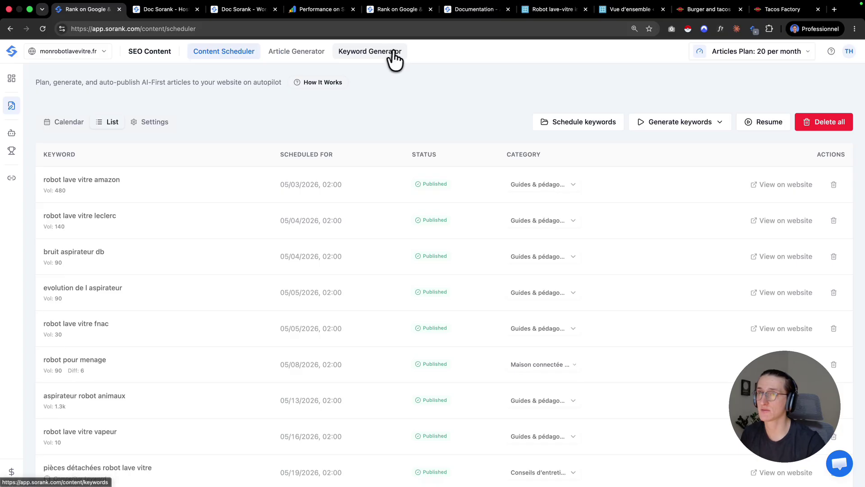
Visit the Keyword Generator page and open the Article Generator
click(394, 51)
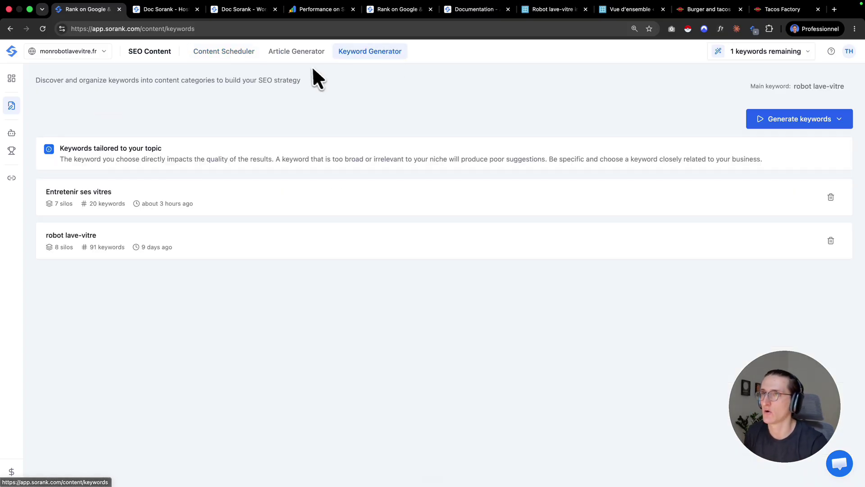
click(284, 53)
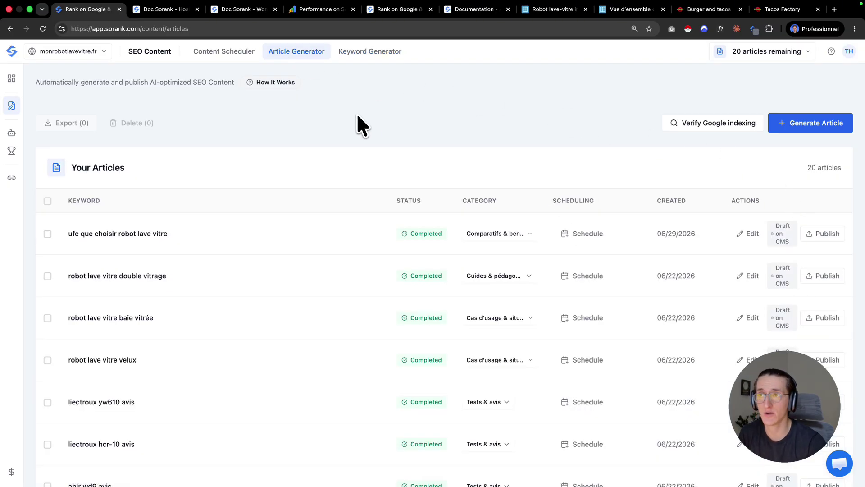
Open the new article form, review its keyword and tone options, and enter the keyword field
click(809, 129)
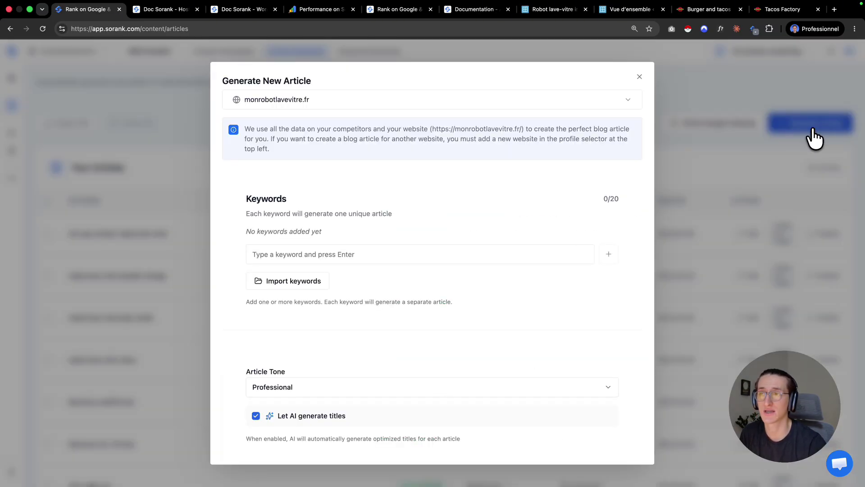
scroll(345, 198, down, 3)
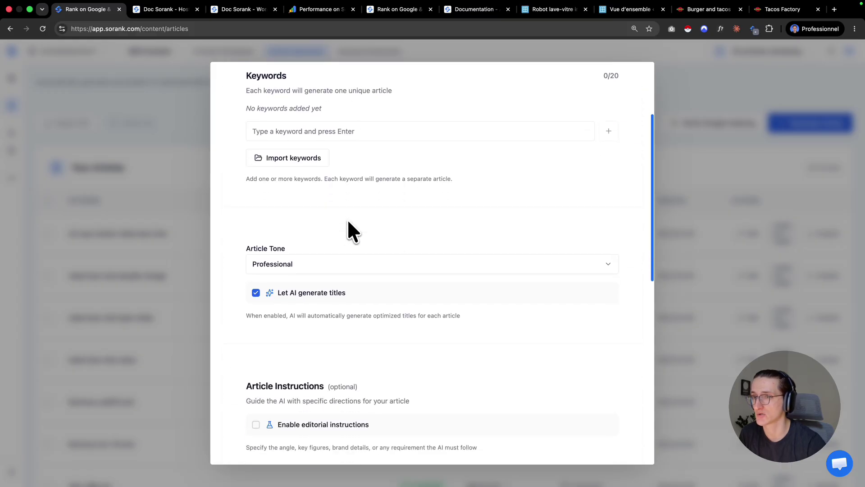
scroll(332, 201, up, 2)
click(552, 218)
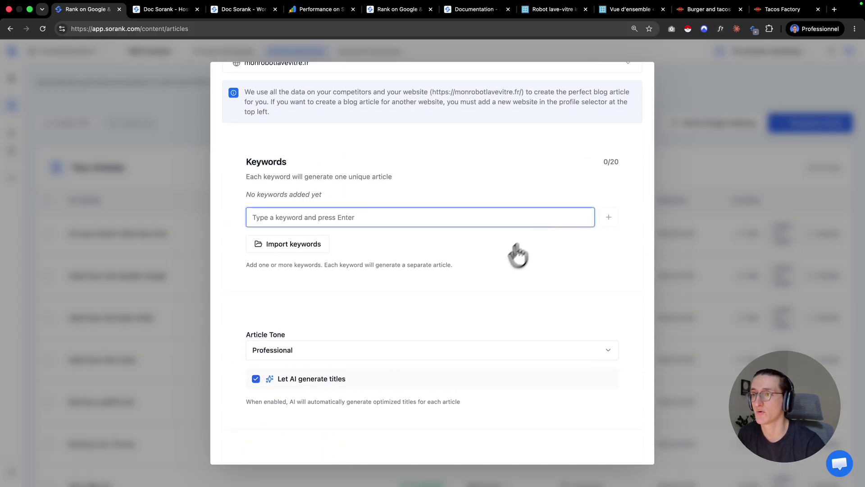
Enable editorial instructions to view their fields, turn them off again, and close the new article form
scroll(496, 259, down, 4)
scroll(421, 321, down, 5)
click(256, 153)
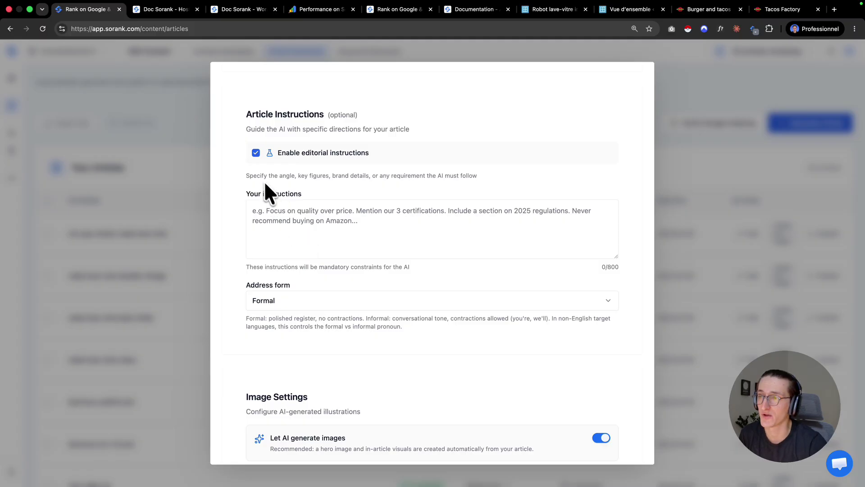
click(255, 155)
scroll(254, 163, down, 4)
click(732, 423)
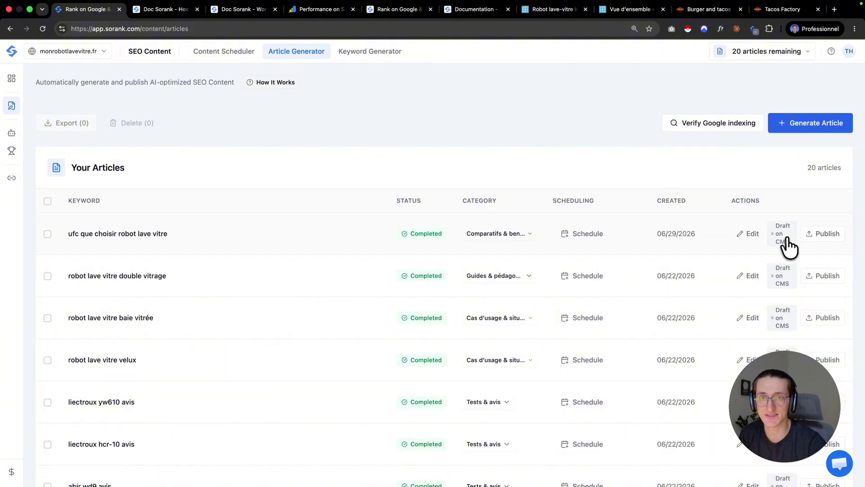
Try to publish the "ufc que choisir robot lave vitre" article to the Comparatifs & benchmarks category
click(821, 239)
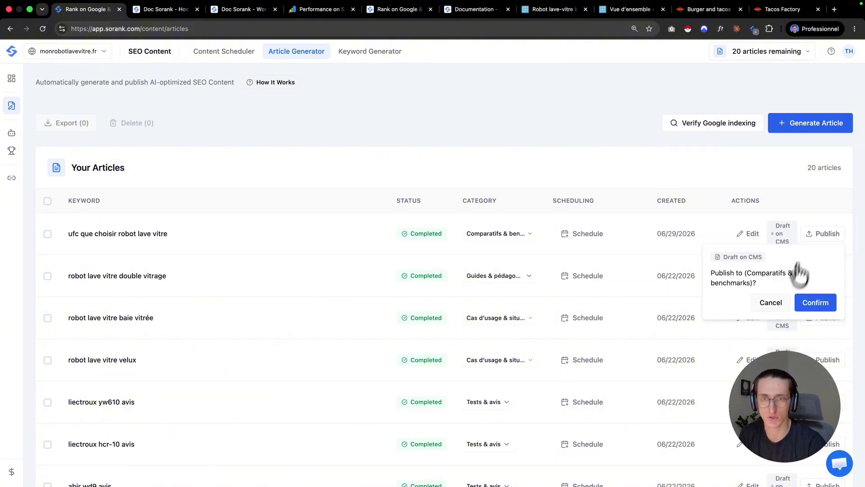
click(816, 303)
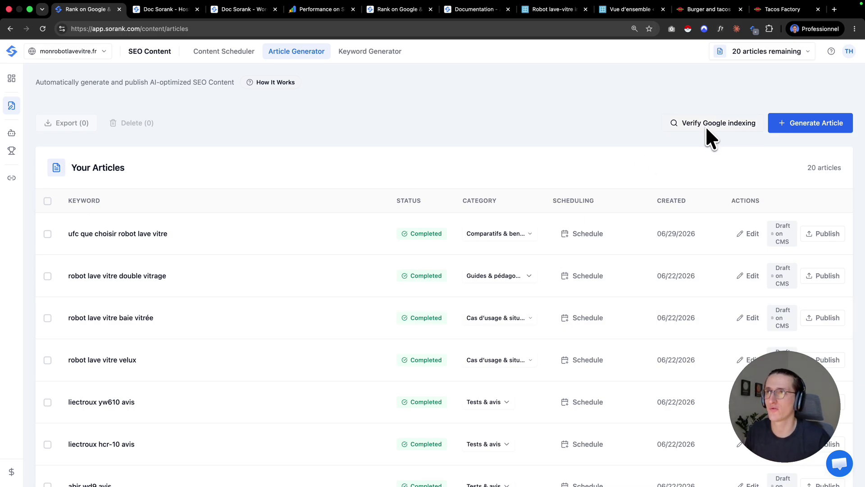
Check the 12-month performance of monrobotlavevitre.fr in Google Search Console, and return to Sorank to browse the generated articles
click(331, 10)
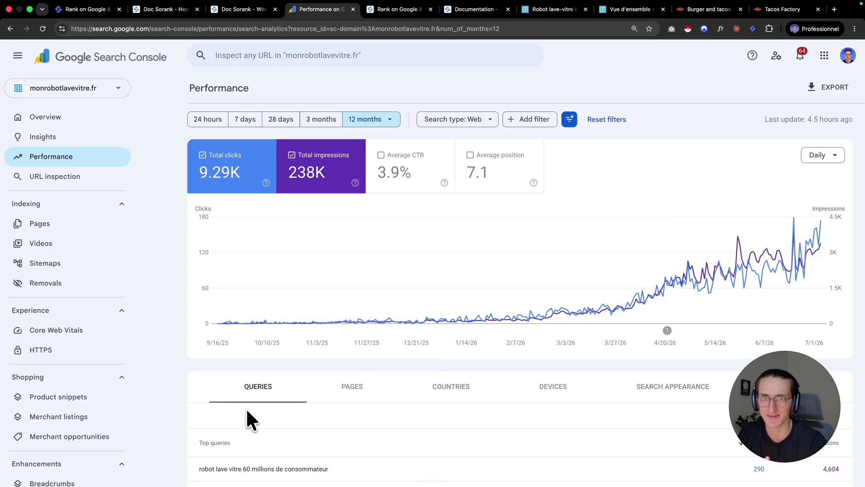
click(97, 17)
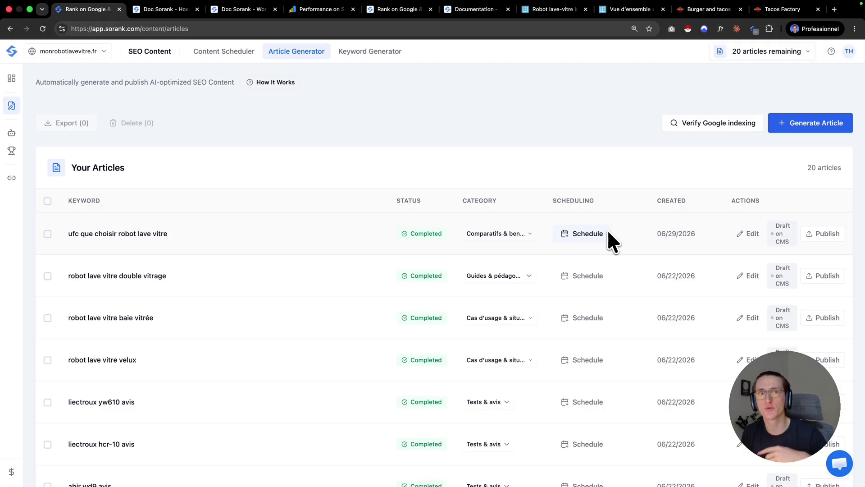
scroll(433, 268, down, 8)
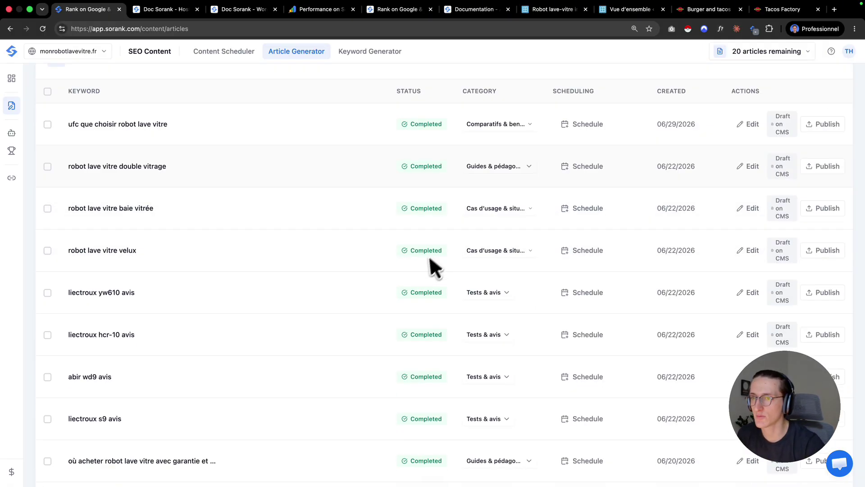
Verify the Google indexing of the generated articles and review the status of the articles on the first page
scroll(427, 274, up, 9)
scroll(426, 266, down, 1)
click(712, 128)
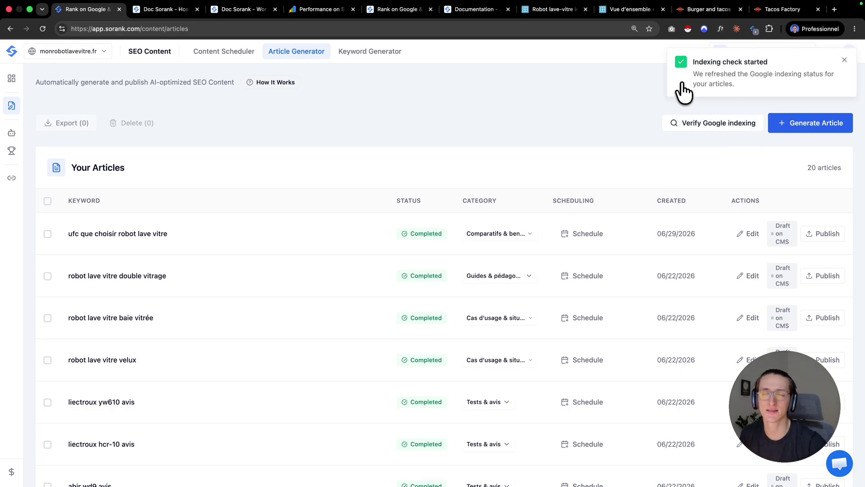
scroll(571, 228, down, 2)
scroll(571, 228, down, 12)
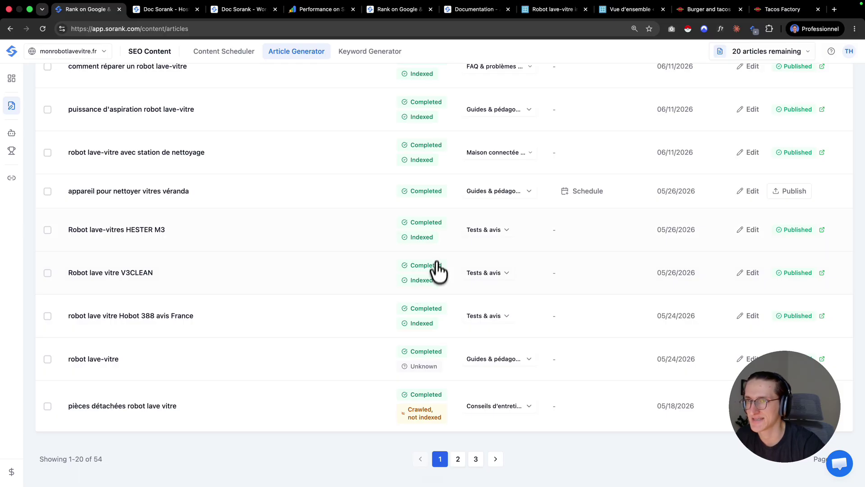
scroll(424, 259, up, 3)
scroll(411, 230, down, 4)
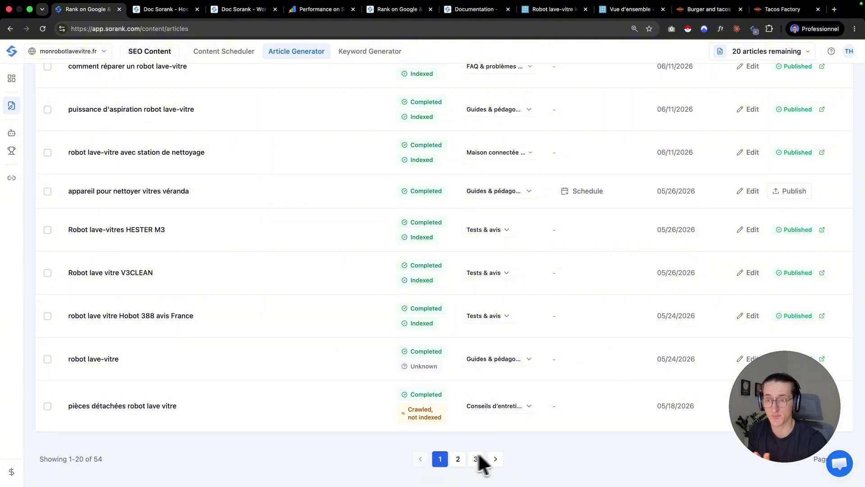
Open the "aspirateur robot animaux" article from page 2 of the article list and request its re-indexation by Google
click(457, 458)
scroll(469, 356, up, 10)
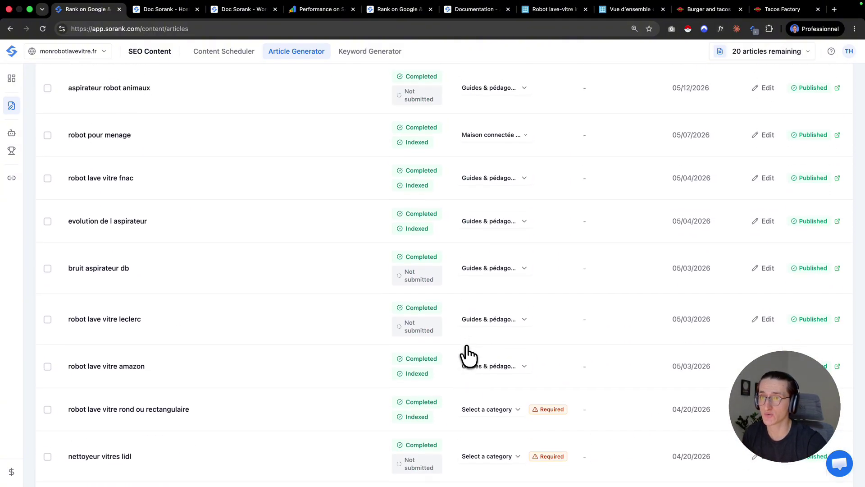
scroll(468, 356, up, 5)
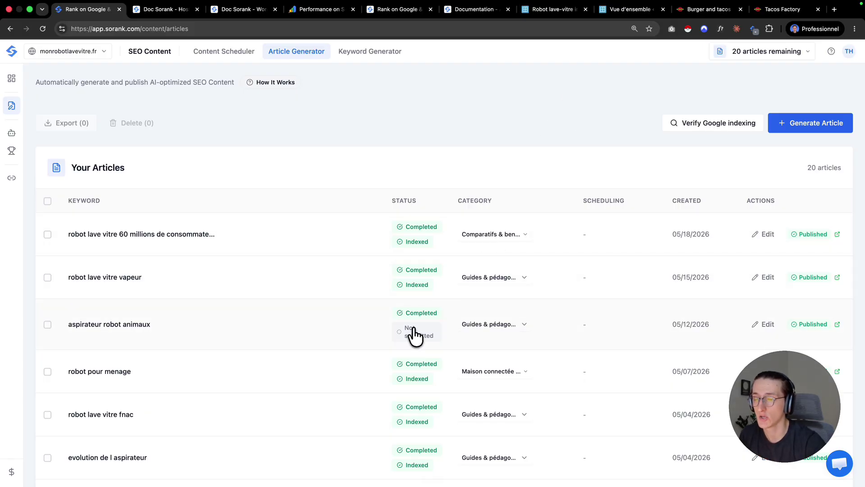
click(414, 335)
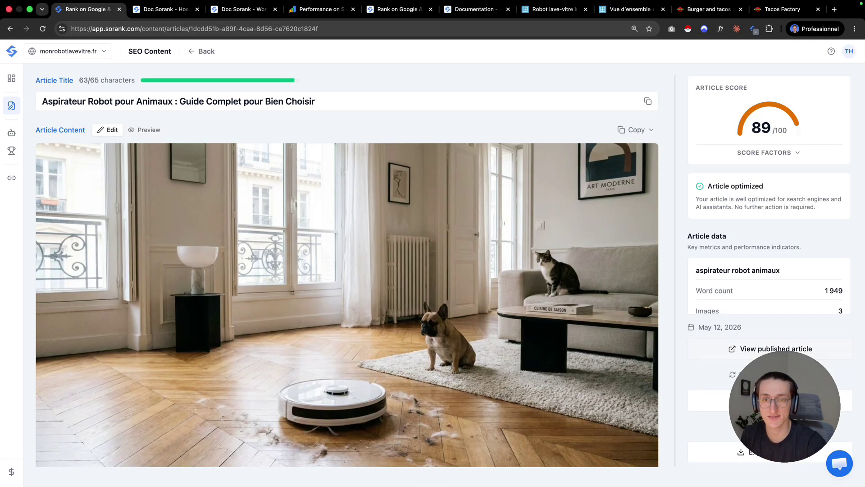
click(762, 374)
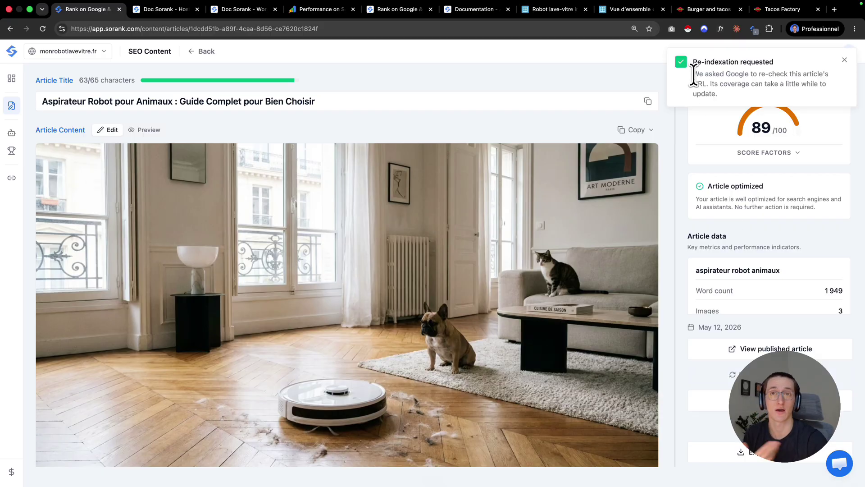
drag(695, 73, 720, 97)
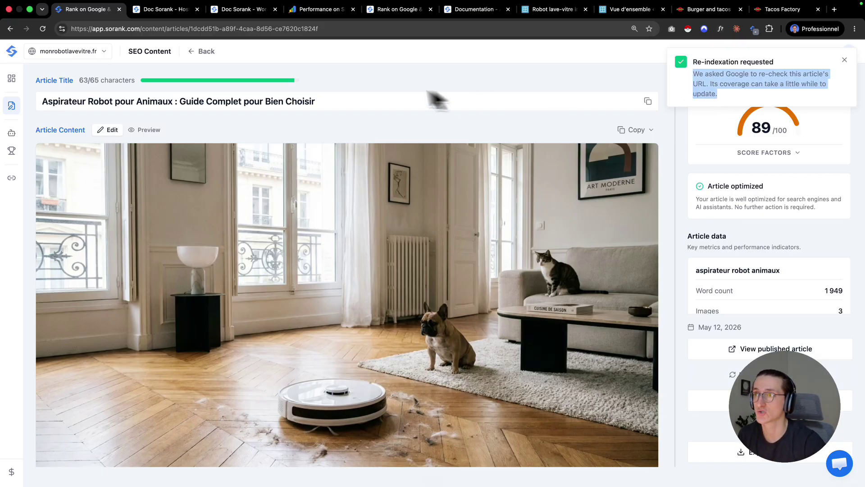
View the published "aspirateur robot animaux" article and check its indexing with a Google "site:" search on its URL
click(771, 349)
click(239, 29)
key(Home)
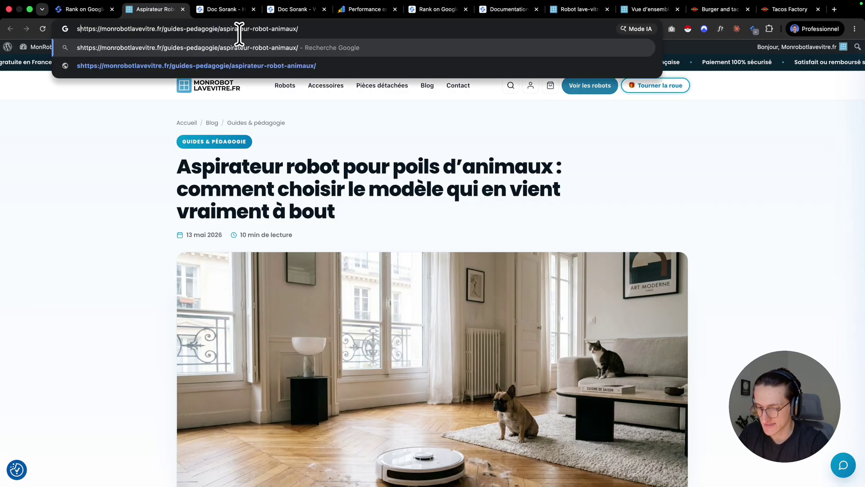
text(site:)
key(Return)
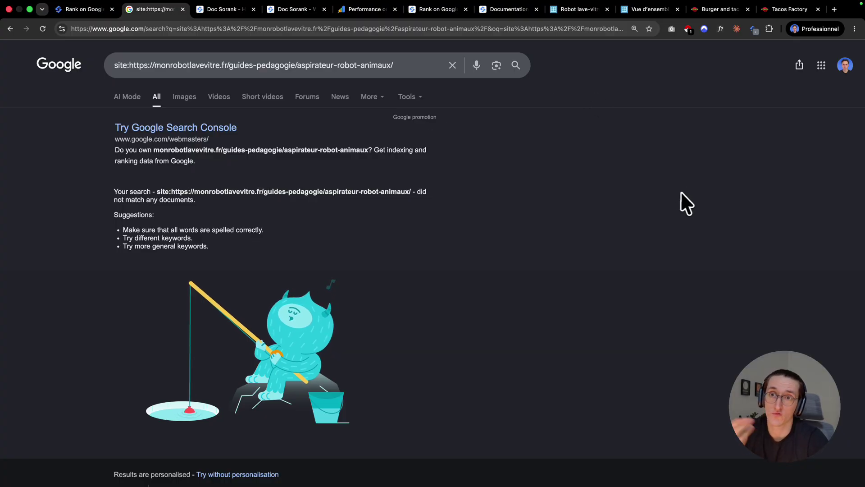
Return to the Sorank article list, open the published "robot lave vitre Hobot 388 avis France" article, and run a Google "site:" search on its URL
click(88, 10)
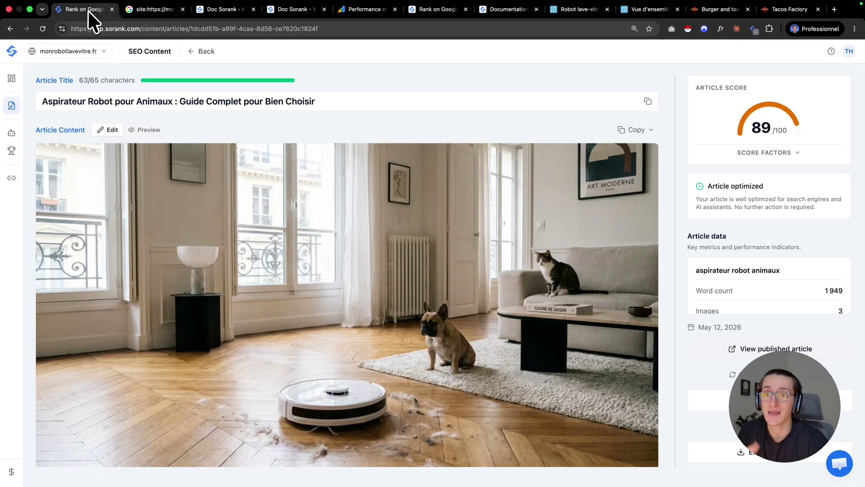
click(192, 52)
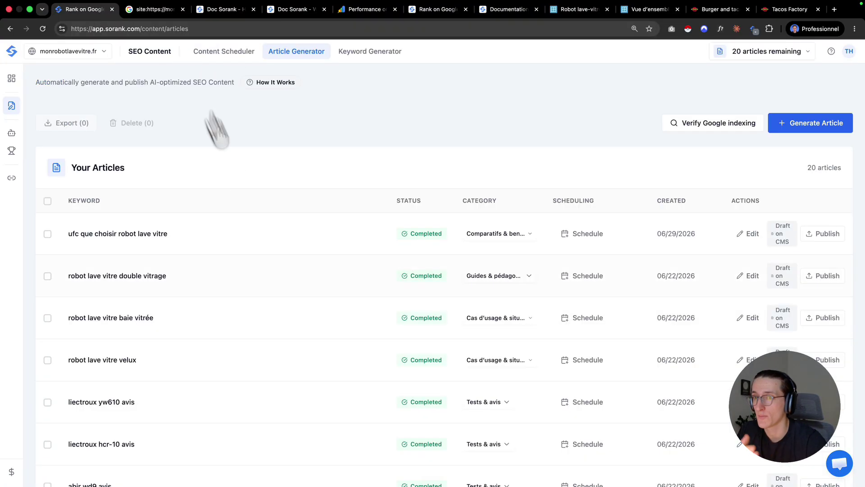
scroll(270, 270, down, 3)
scroll(302, 349, down, 10)
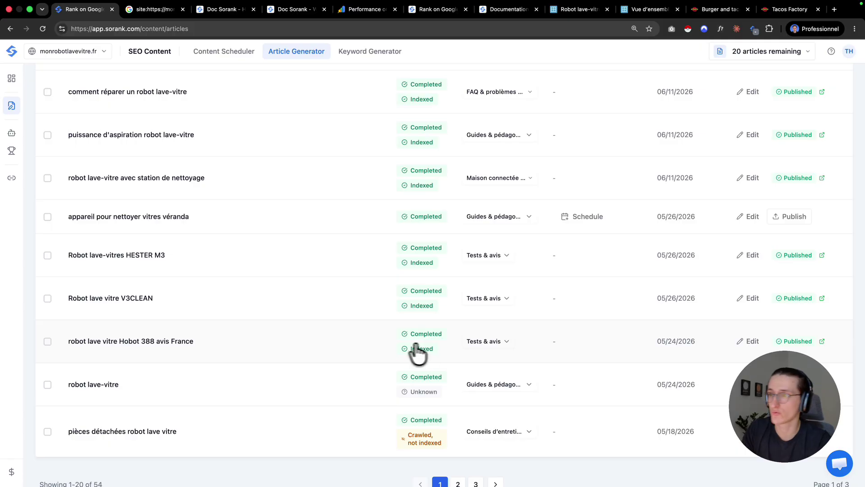
click(792, 342)
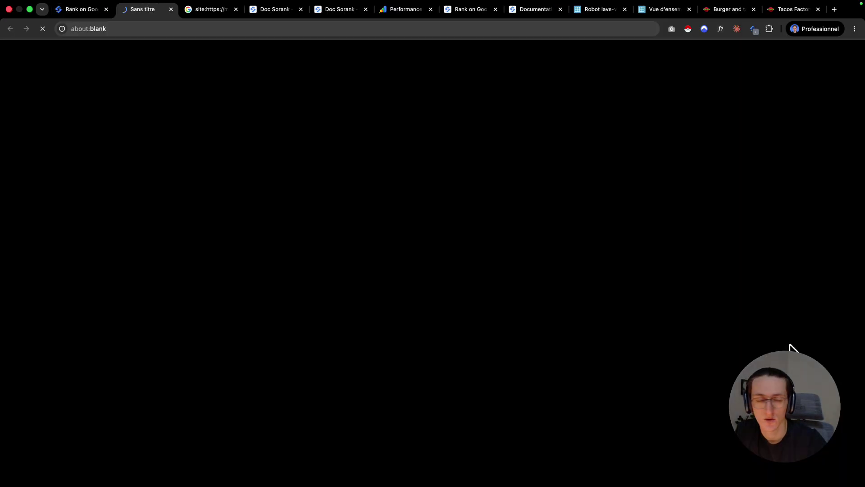
text(site:https://monro)
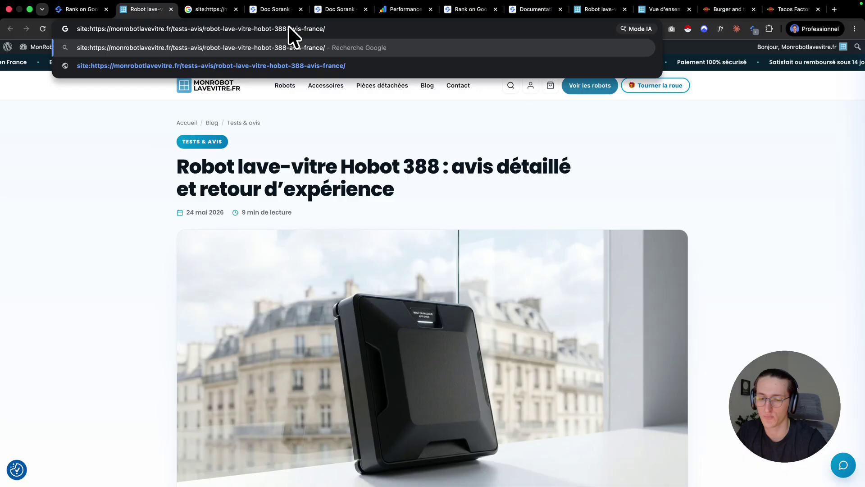
key(Return)
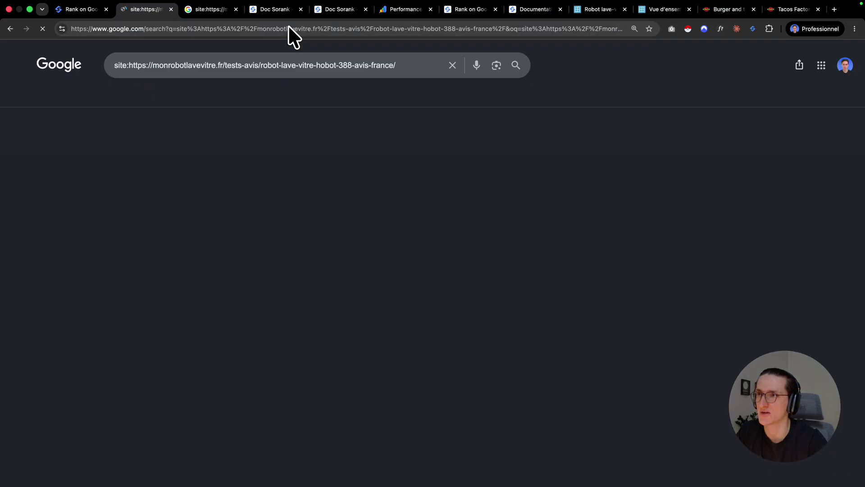
scroll(263, 255, down, 2)
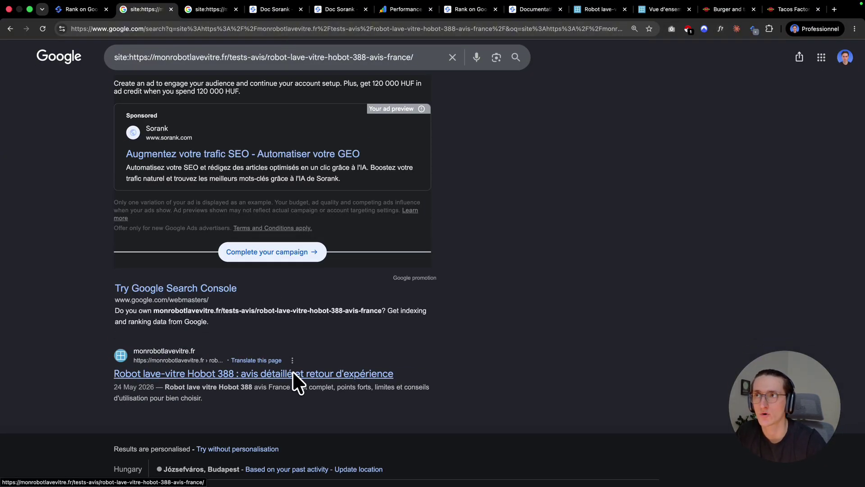
Return to Sorank's article list and open the "ufc que choisir robot lave vitre" article for editing
click(77, 10)
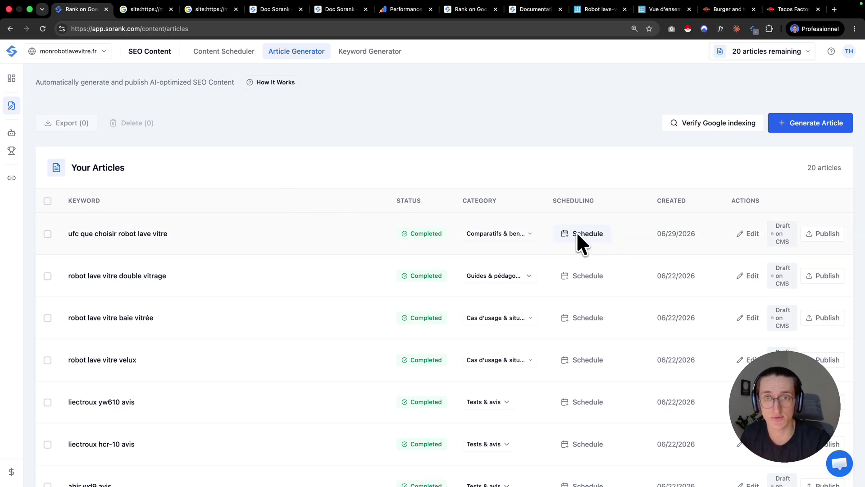
click(230, 54)
click(295, 57)
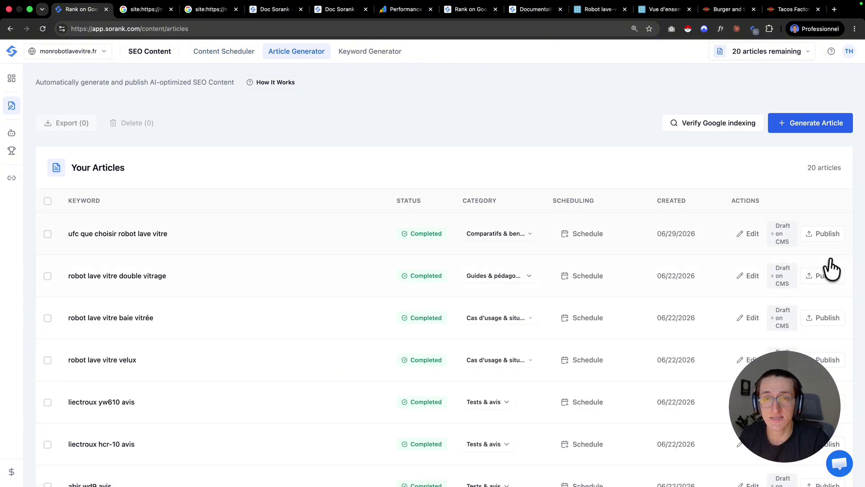
click(751, 235)
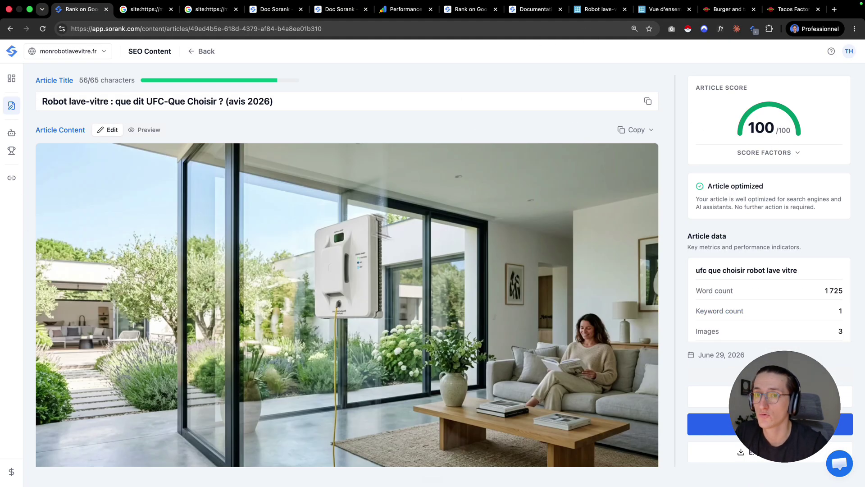
Switch the article to preview mode, then expand and collapse its score factors
click(143, 130)
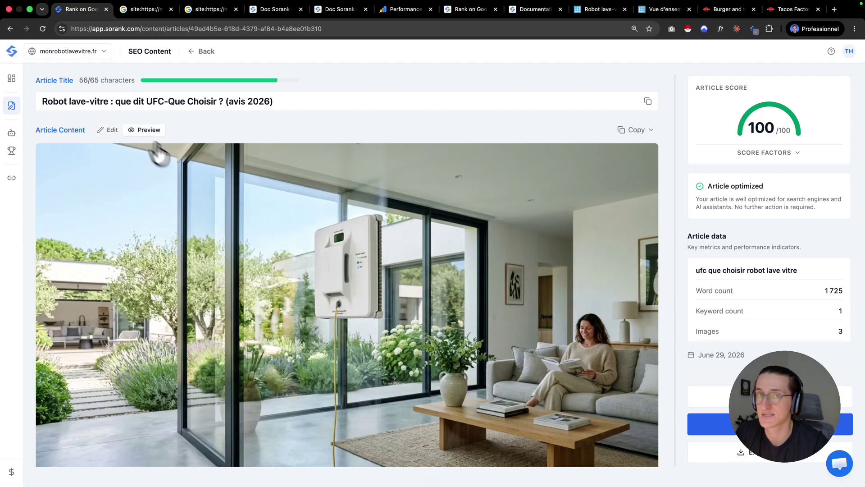
click(770, 154)
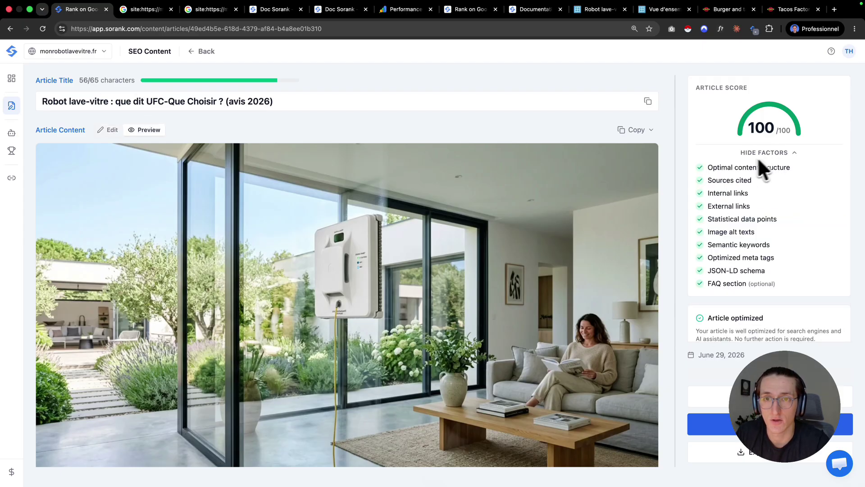
click(761, 152)
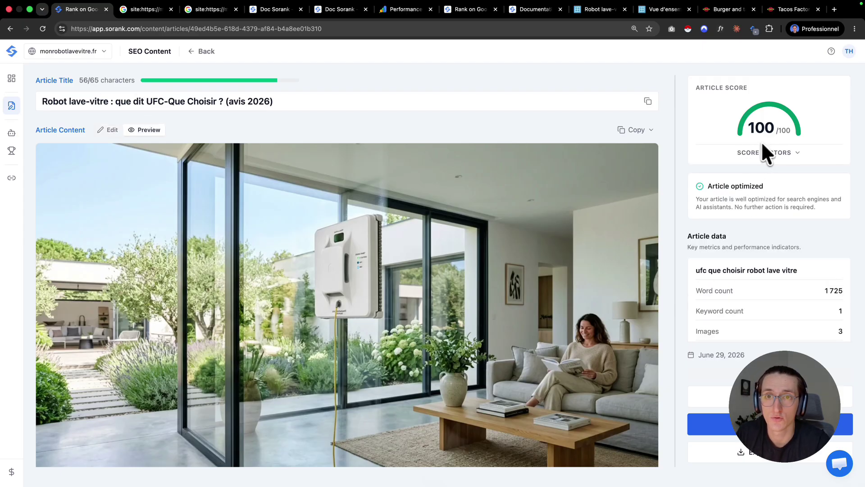
Review the article data, expanding and collapsing the external links and the analyzed competitor articles
scroll(778, 206, down, 3)
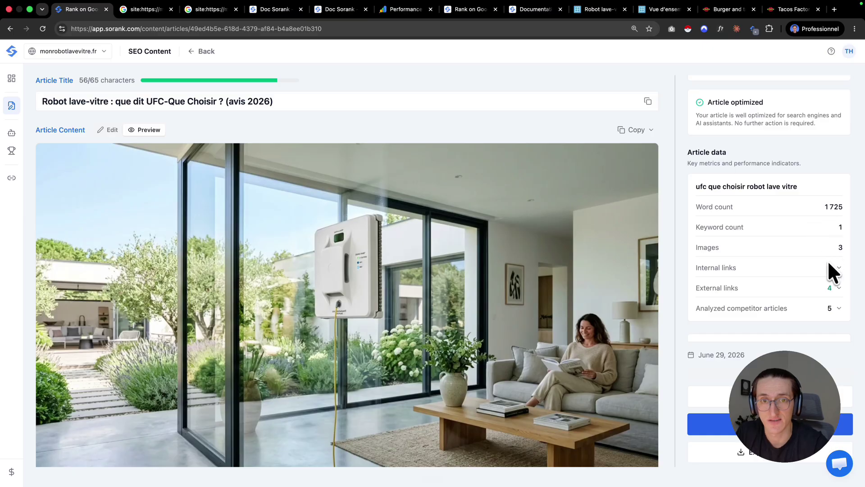
click(839, 287)
scroll(825, 295, down, 2)
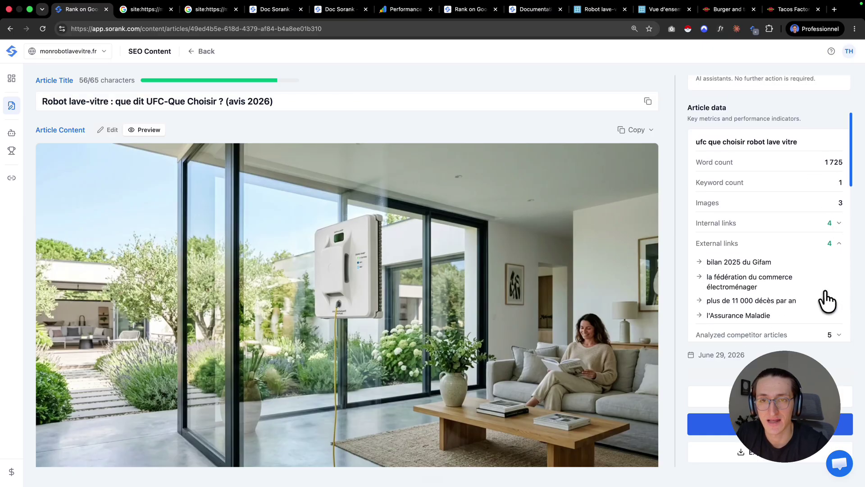
click(838, 235)
click(834, 255)
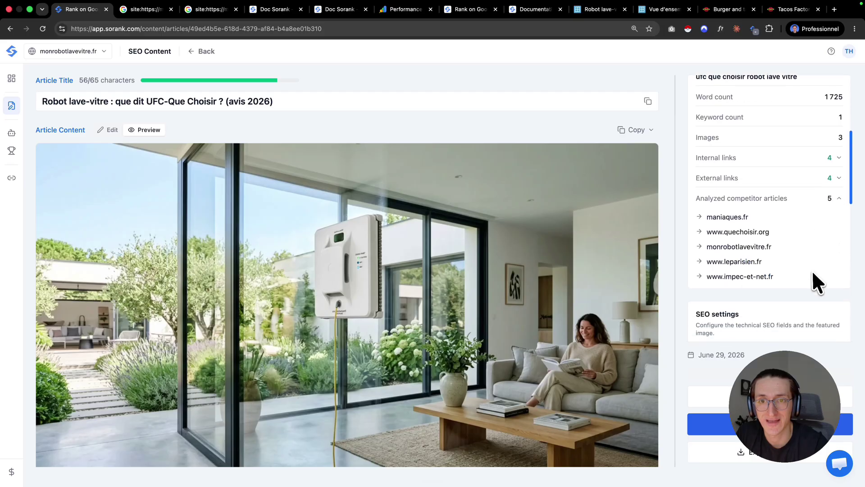
scroll(813, 271, down, 1)
click(809, 238)
Examine the article's SEO settings, from meta description, URL slug and blog category to cover and image alt texts
scroll(797, 257, down, 4)
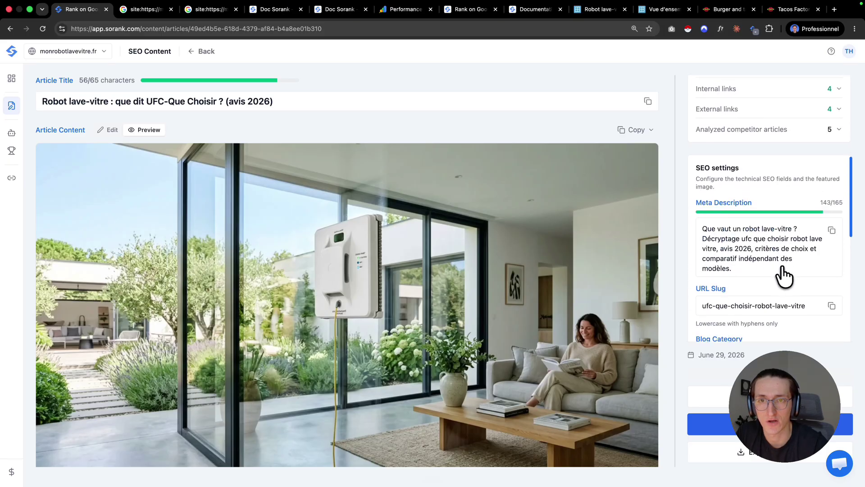
scroll(761, 290, down, 5)
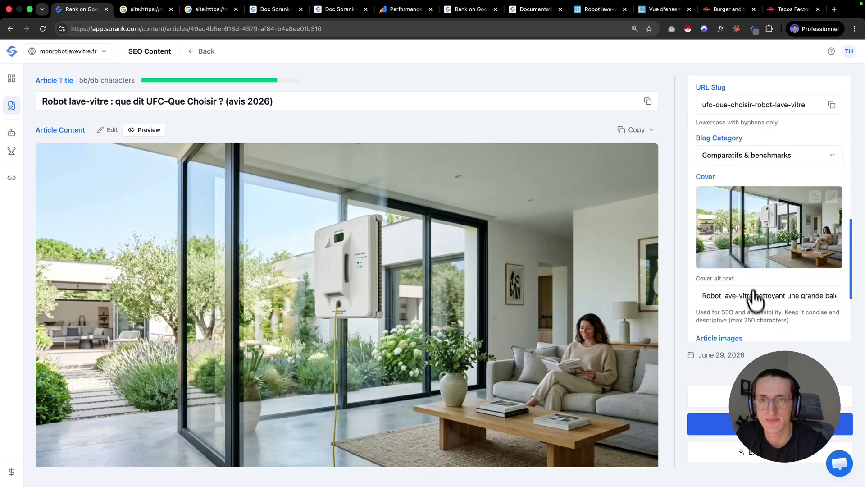
scroll(730, 171, down, 2)
scroll(732, 194, down, 2)
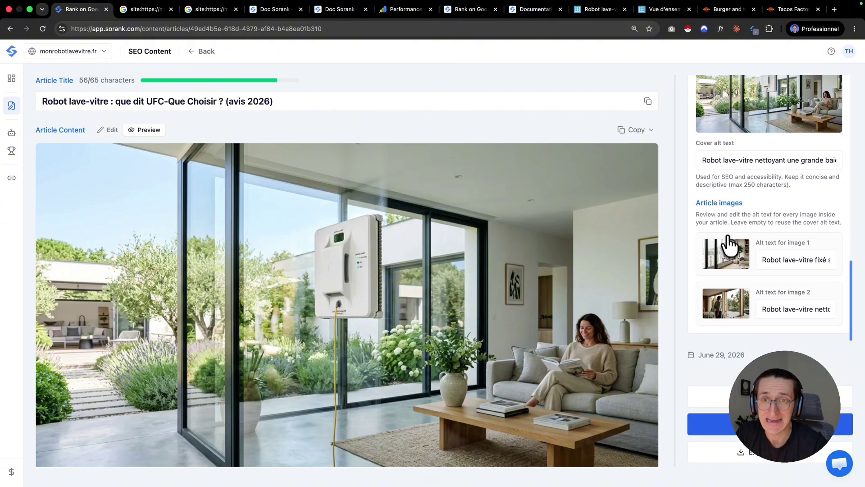
scroll(479, 324, down, 4)
Read through the article preview and highlight the rows of its model comparison table
scroll(480, 323, down, 15)
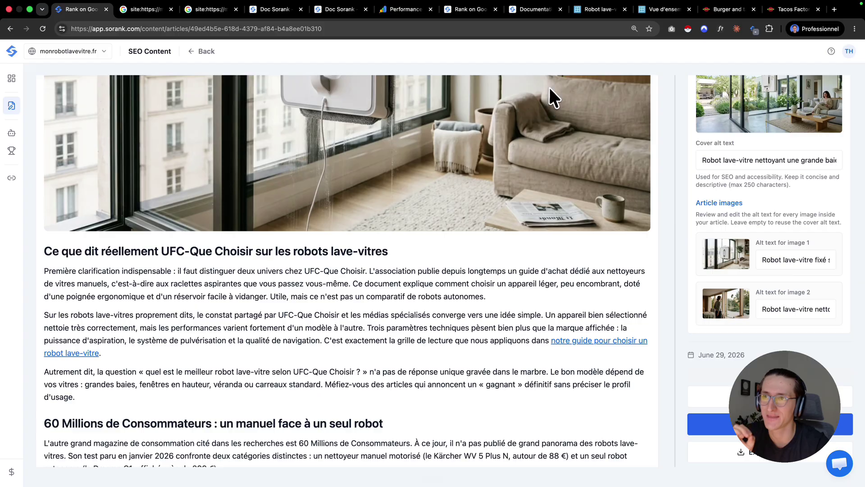
scroll(483, 320, down, 20)
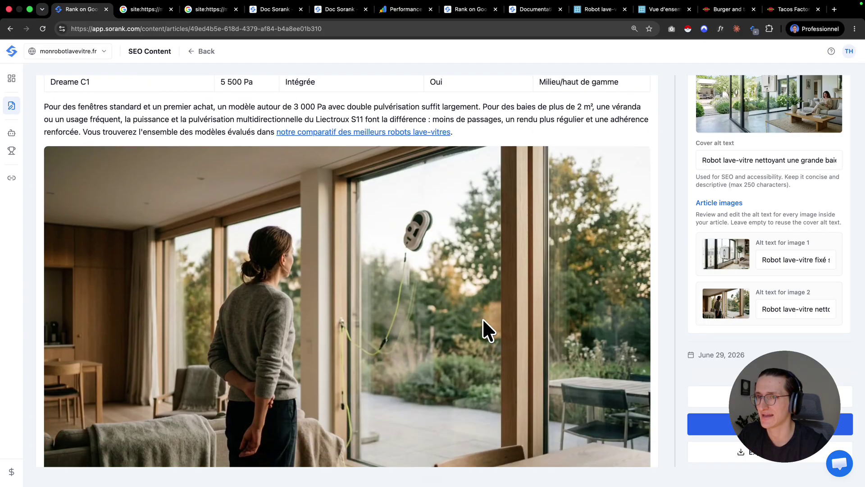
scroll(482, 318, up, 6)
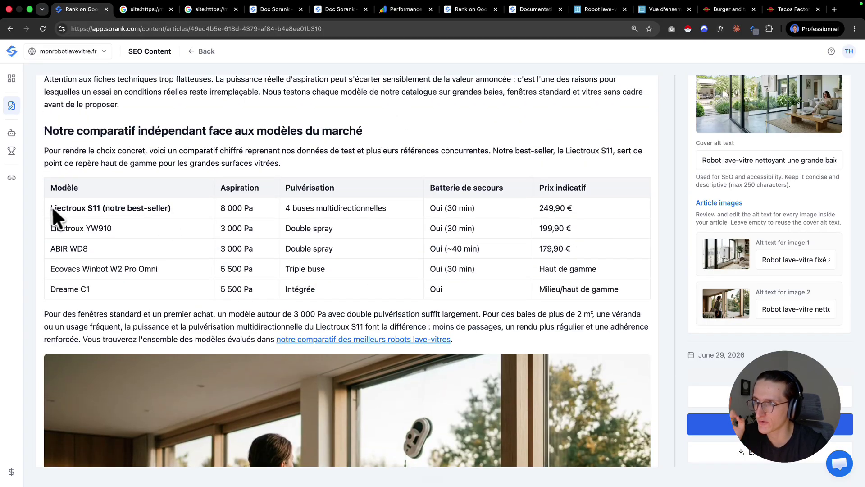
drag(54, 212, 571, 315)
click(569, 306)
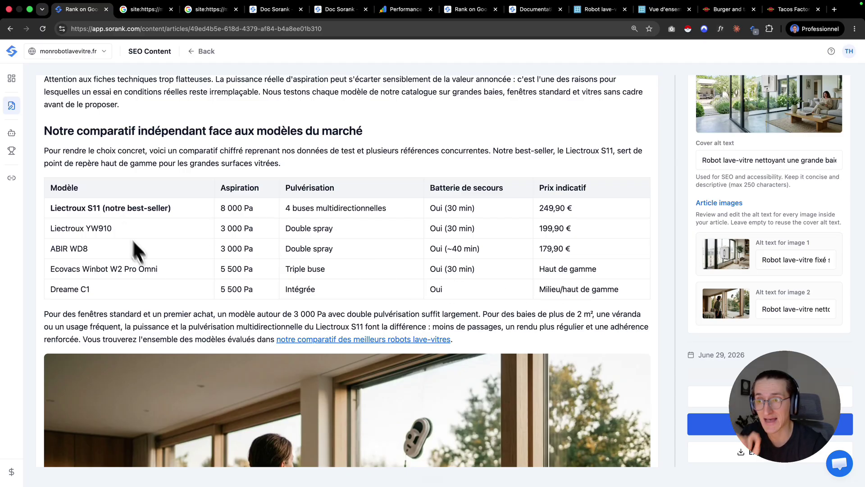
Open the article's source link "la fédération du commerce électroménager" in a new tab and highlight the mid-2026 inflation figure on that page
scroll(329, 248, up, 10)
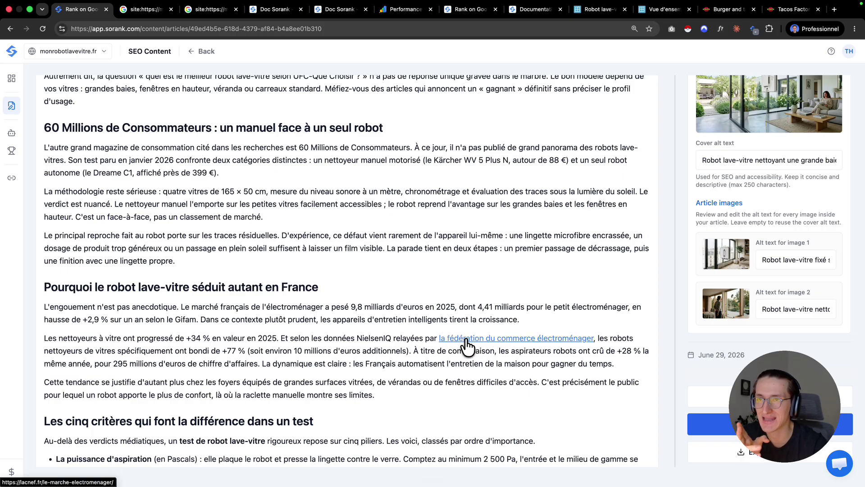
click(466, 341)
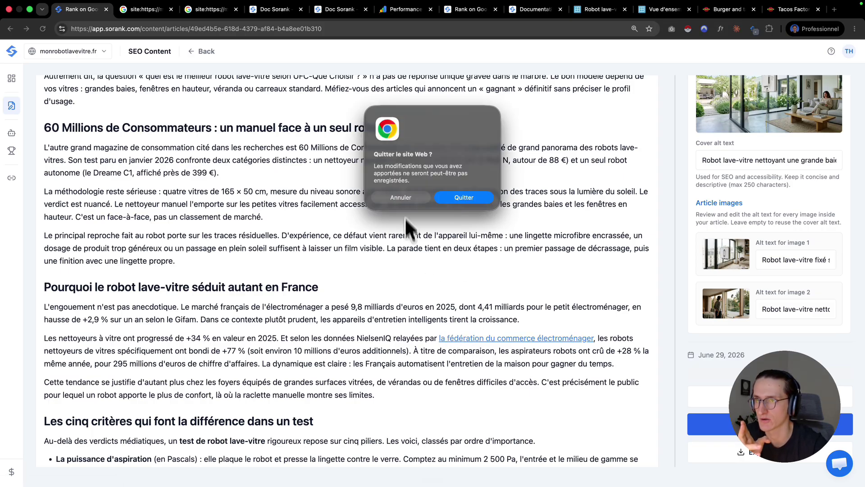
click(403, 198)
right_click(492, 342)
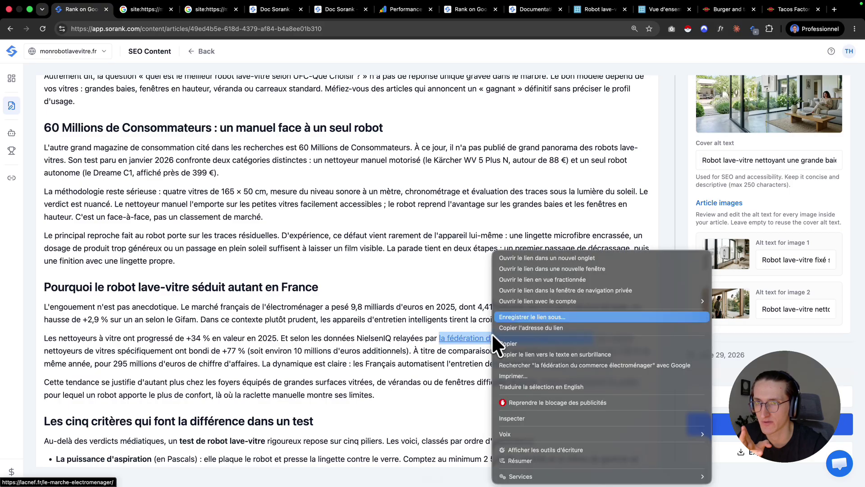
click(529, 260)
click(139, 15)
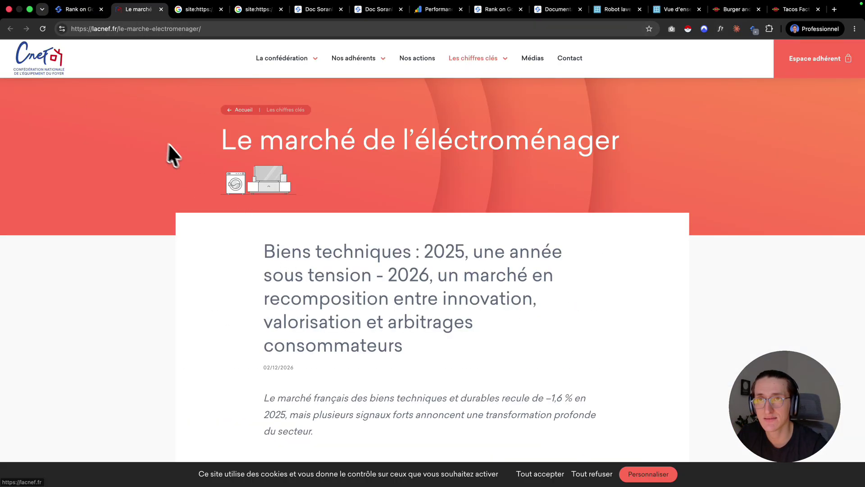
scroll(571, 277, down, 10)
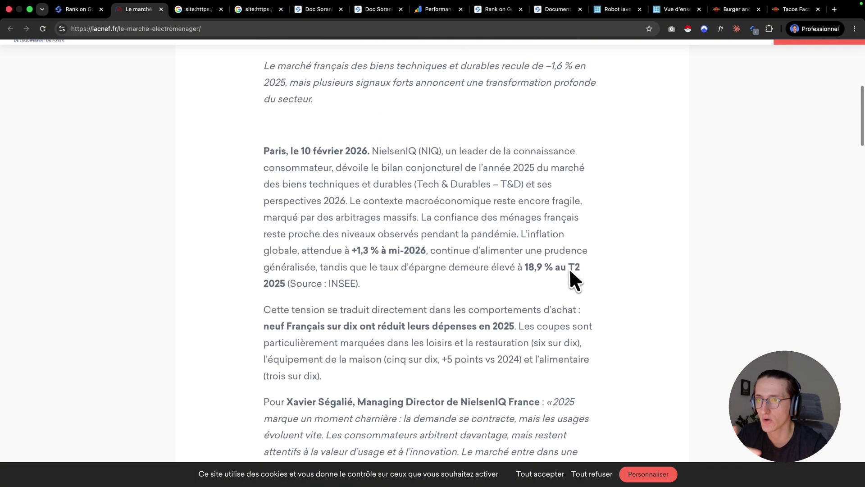
drag(352, 181, 412, 185)
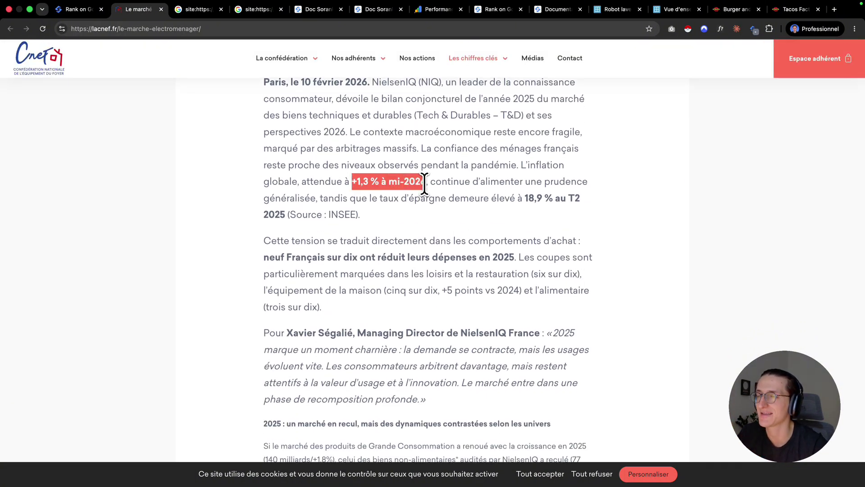
Return to the Sorank article and highlight the French appliance market figures under "Pourquoi le robot lave-vitre séduit autant en France"
click(76, 9)
scroll(328, 297, down, 3)
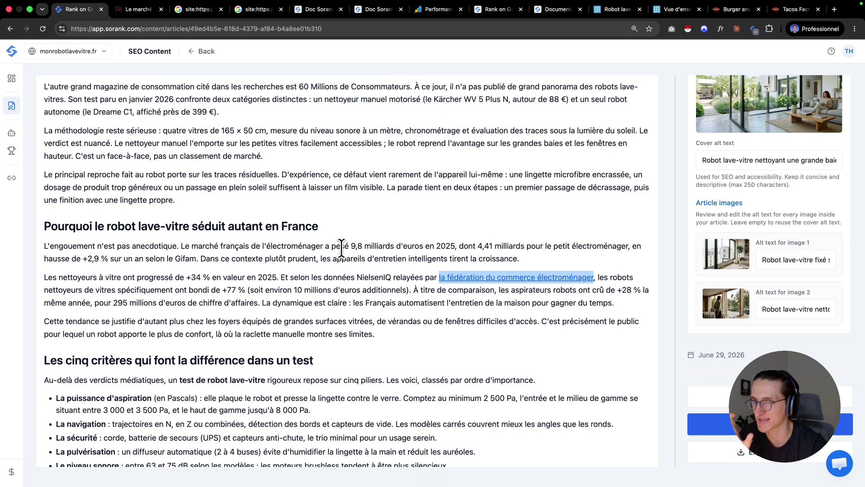
drag(341, 247, 514, 248)
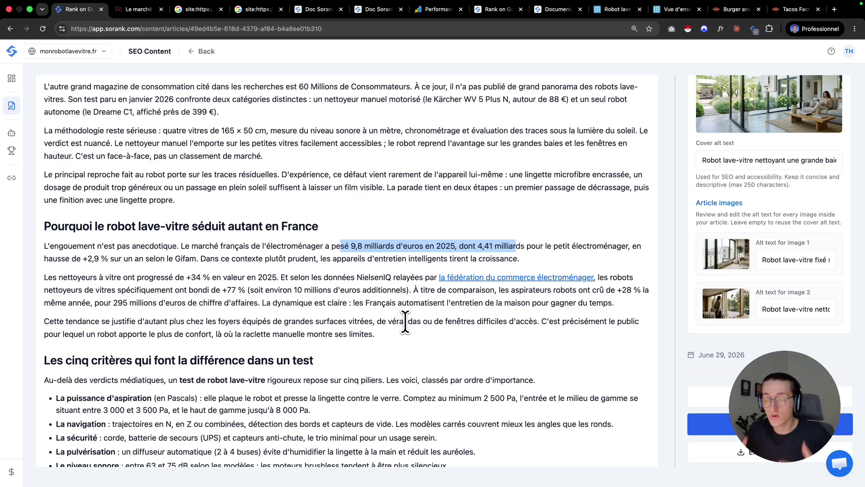
Read the rest of the article through its conclusion and highlight the first question in the "Questions fréquentes" section
scroll(299, 286, down, 20)
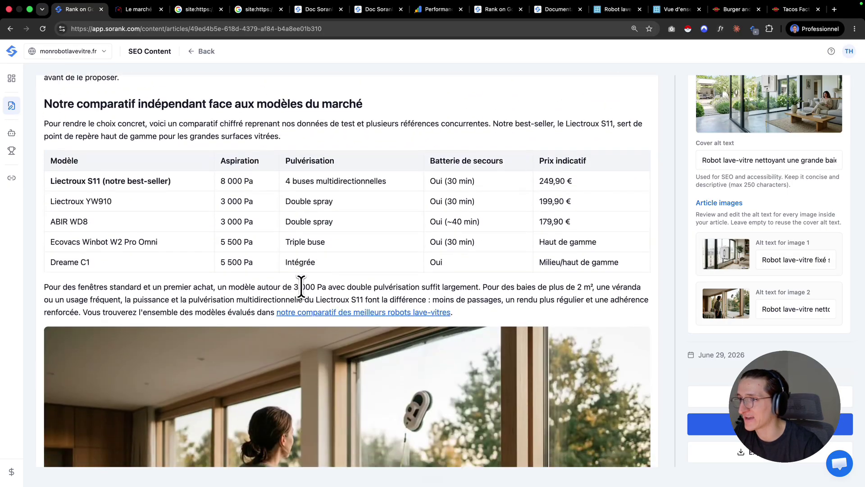
scroll(301, 286, down, 3)
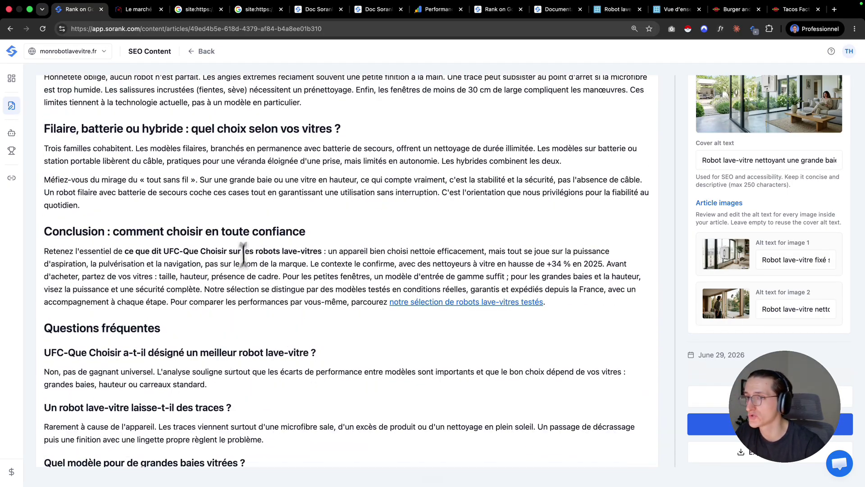
scroll(443, 308, down, 1)
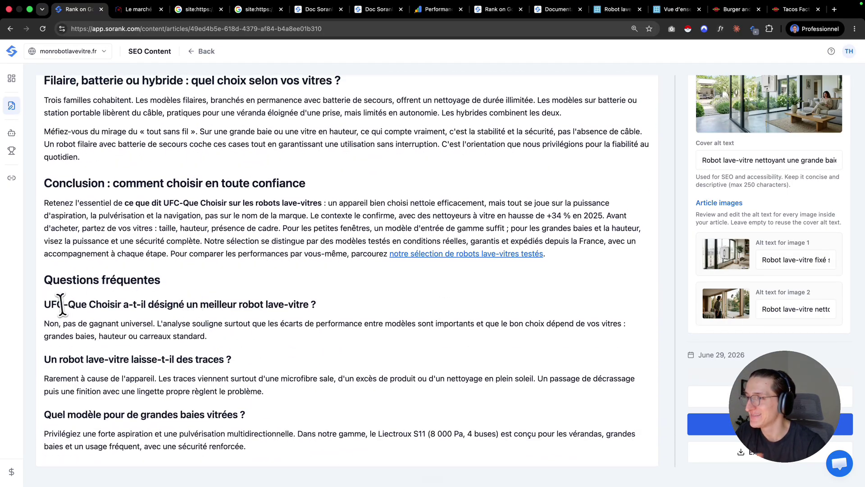
drag(44, 303, 319, 311)
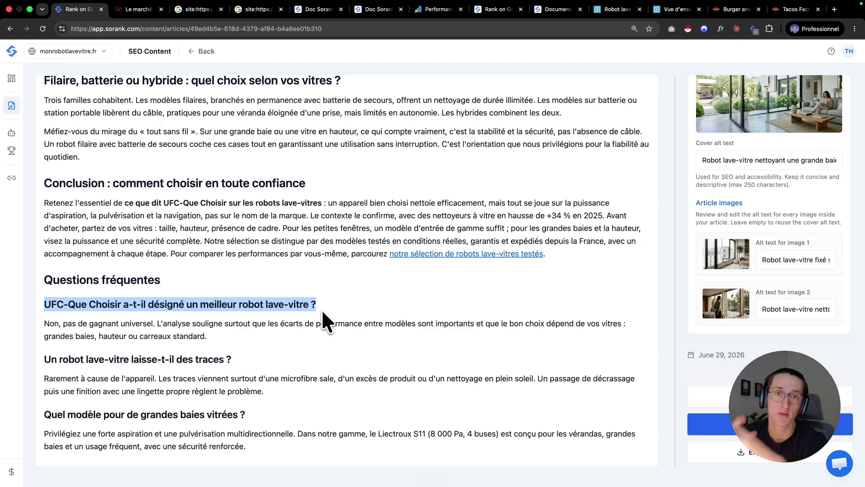
click(759, 458)
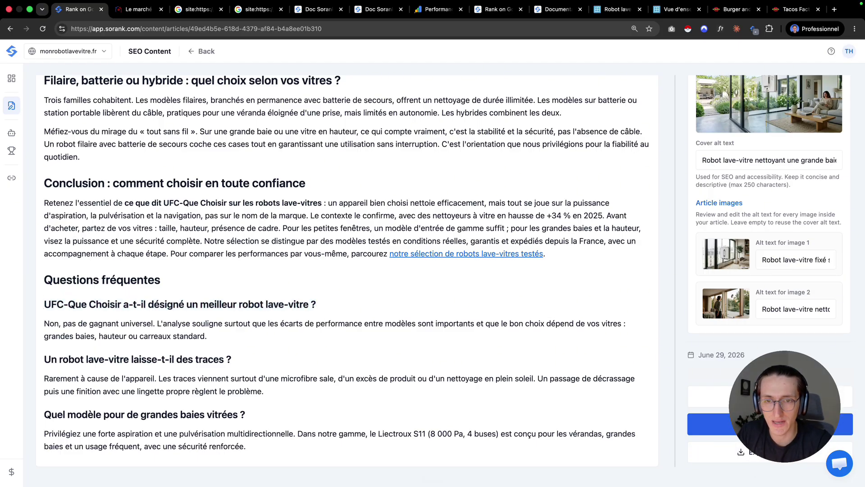
Go back to the article list, select all articles and export them
scroll(611, 242, up, 15)
click(201, 51)
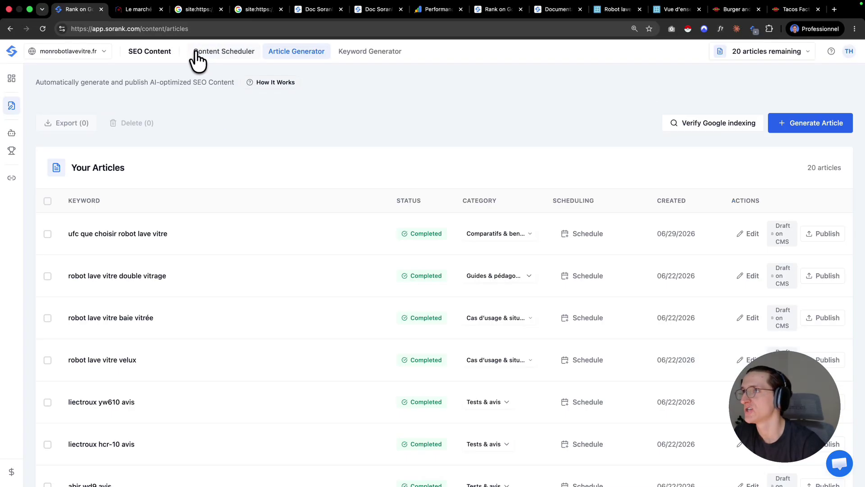
click(48, 201)
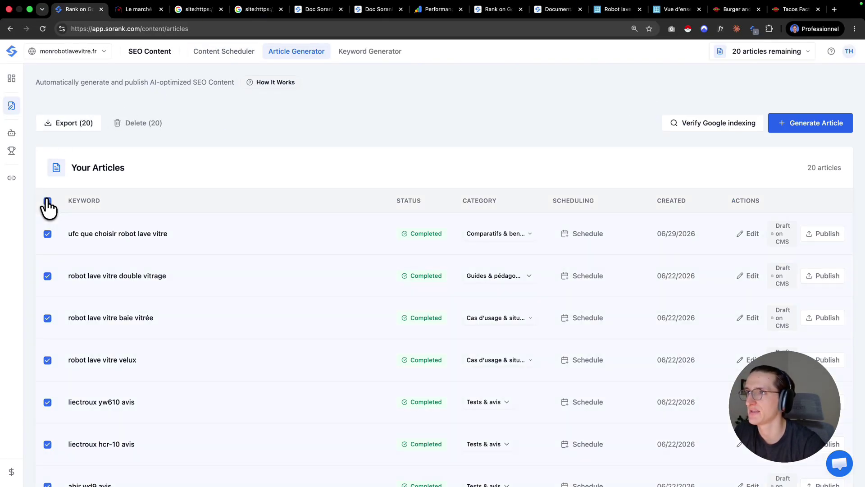
click(60, 127)
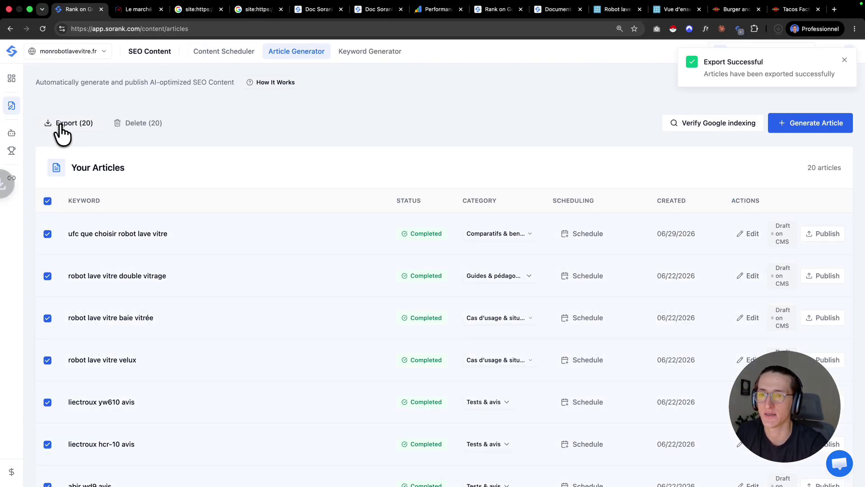
click(844, 61)
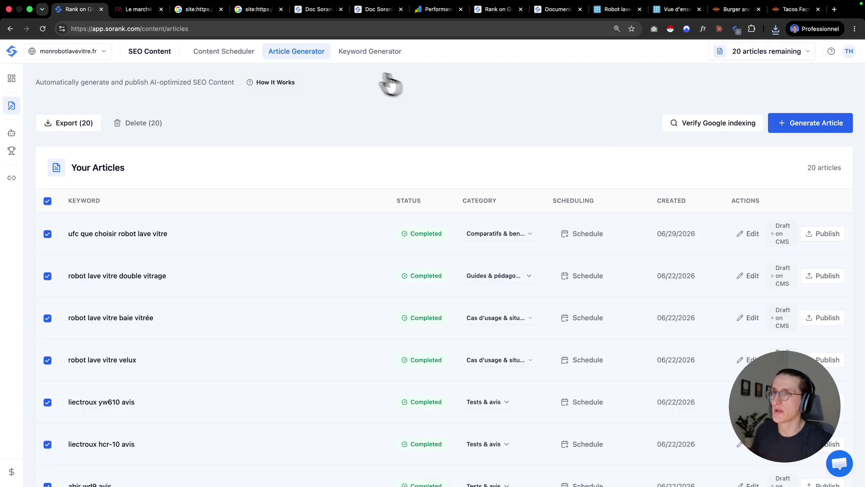
Preview the "How It Works" video about editing articles before publishing, then close it
click(282, 83)
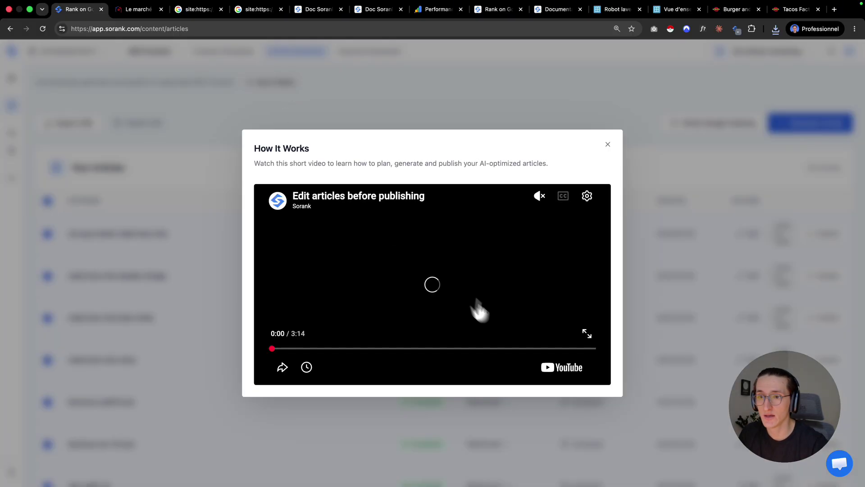
click(430, 286)
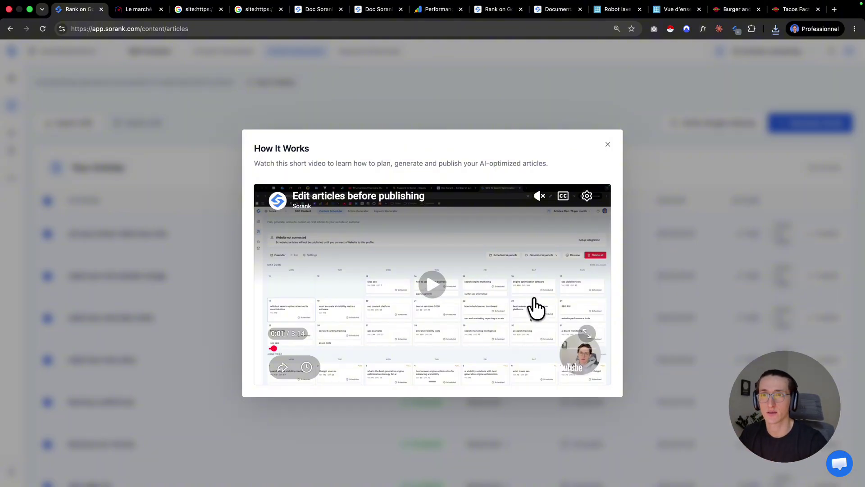
click(608, 144)
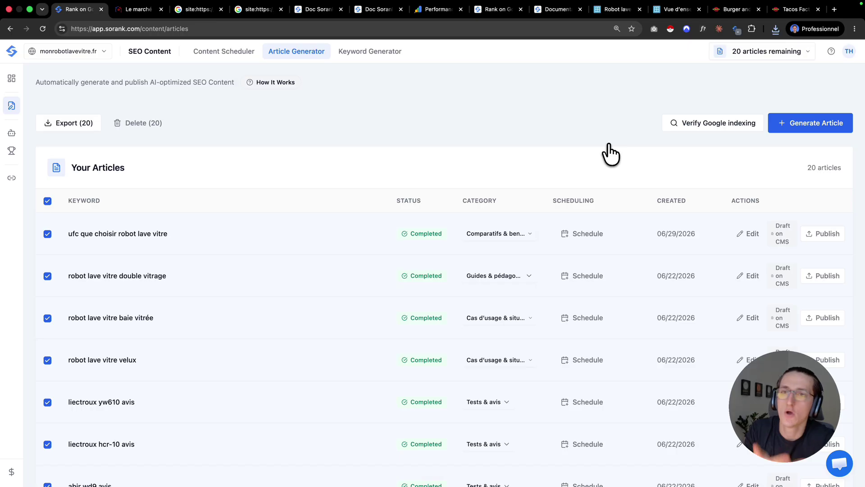
From the Backlinks page's Domain Rating card, open the Ahrefs authority checker, check sorank.com and highlight its Domain Rating
click(16, 178)
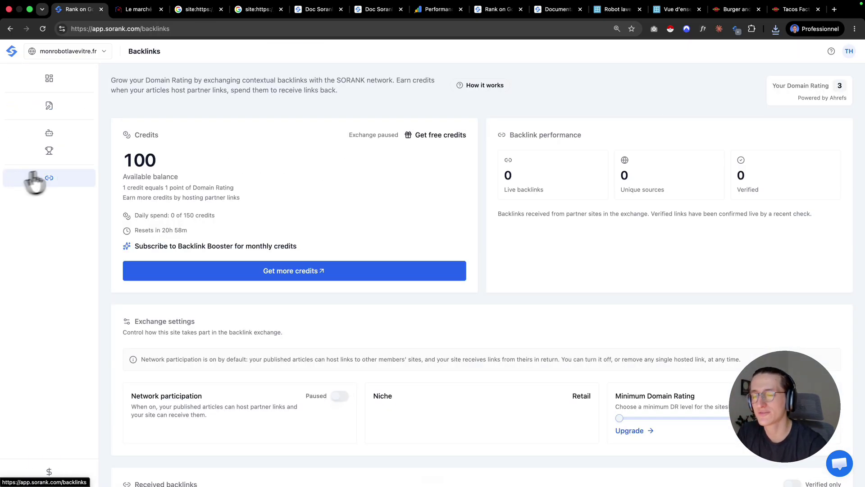
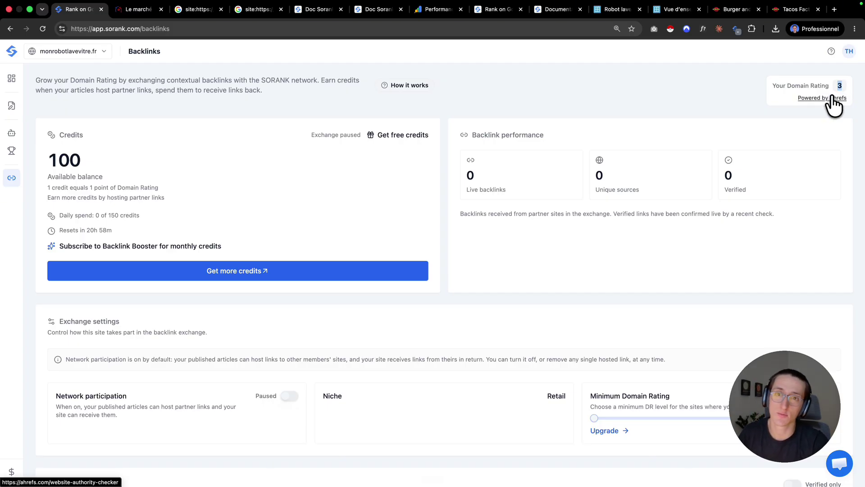
click(832, 97)
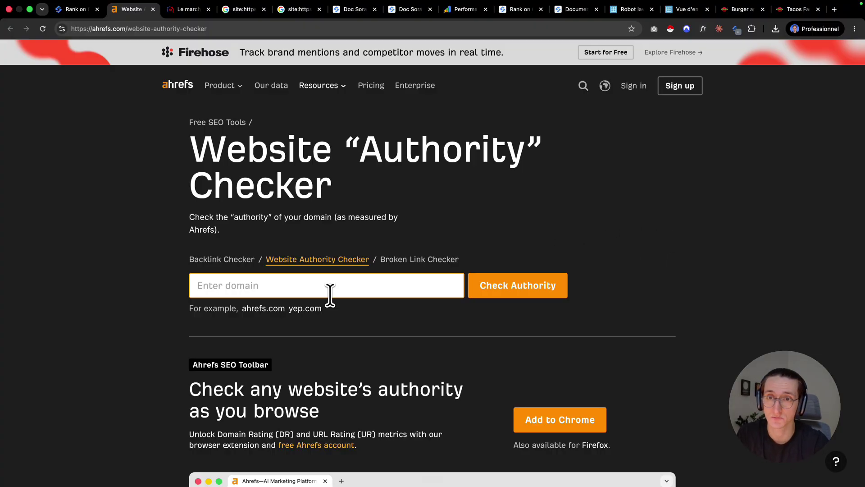
text(sorank.co)
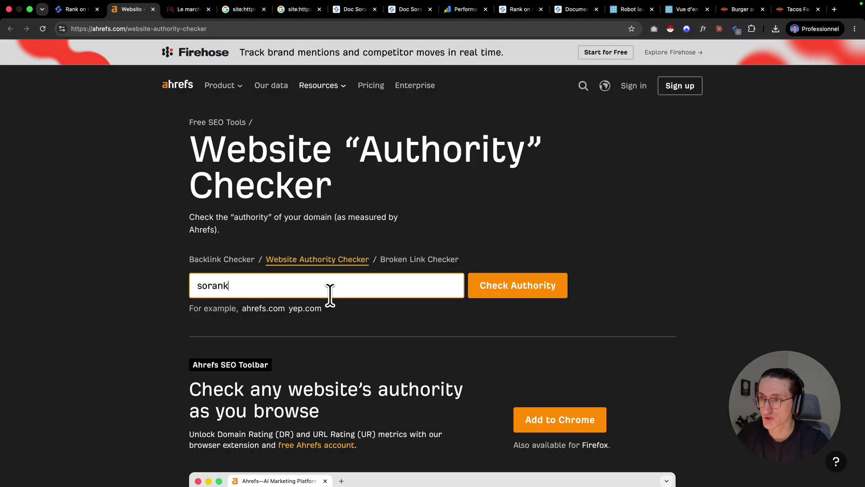
text(m)
click(500, 293)
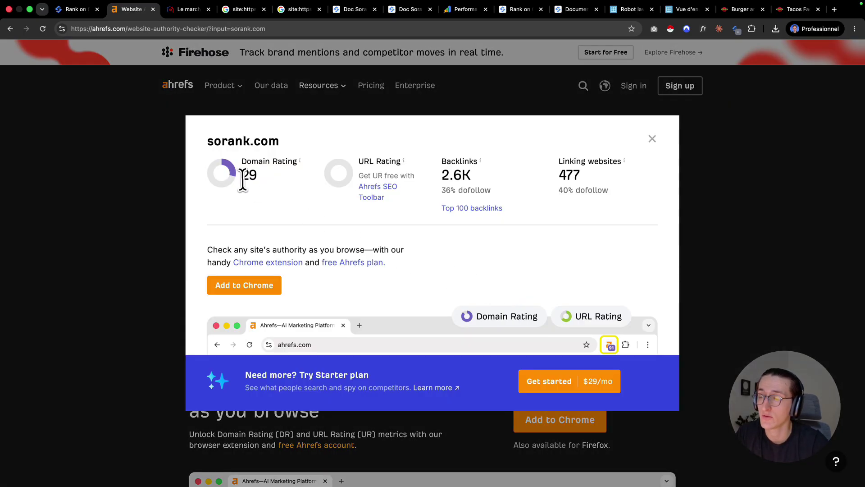
drag(239, 174, 255, 179)
Return to Sorank's Backlinks page and highlight the available credit balance and the credit-to-Domain-Rating rule
key(super+1)
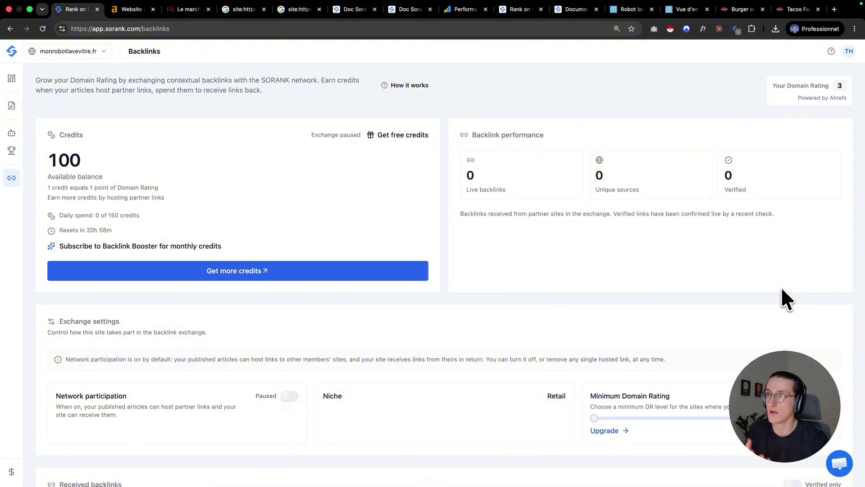
drag(47, 161, 97, 163)
click(110, 164)
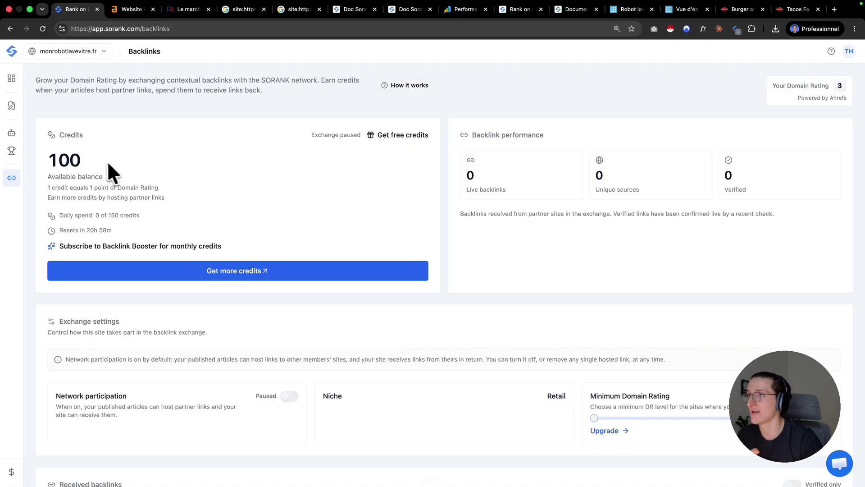
drag(47, 158, 91, 159)
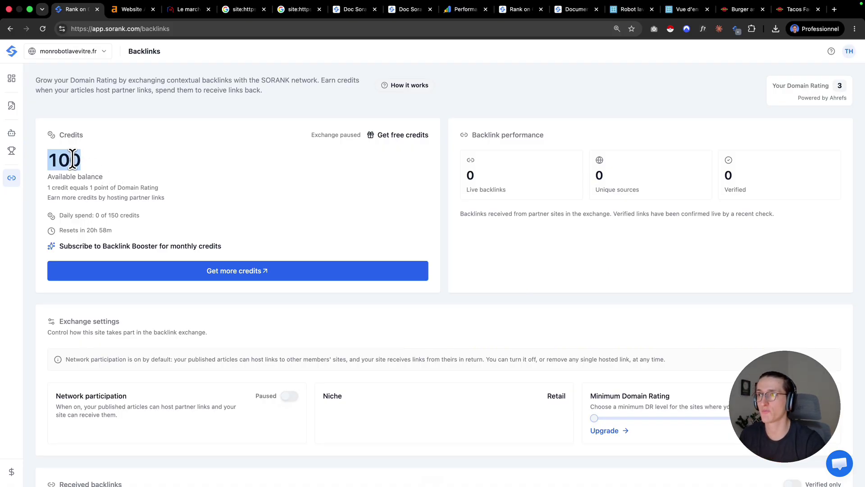
click(149, 188)
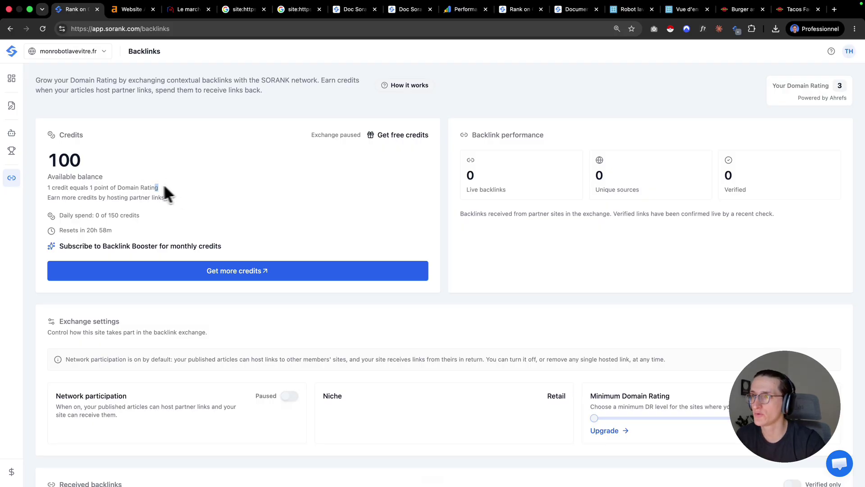
drag(160, 187, 104, 187)
click(106, 186)
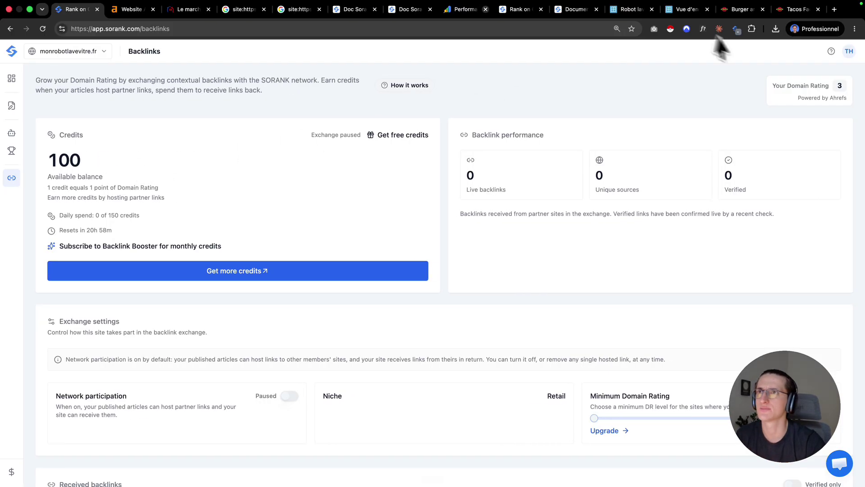
Compare sorank.com's Domain Rating in Ahrefs with the available credit balance on the Backlinks page
click(136, 10)
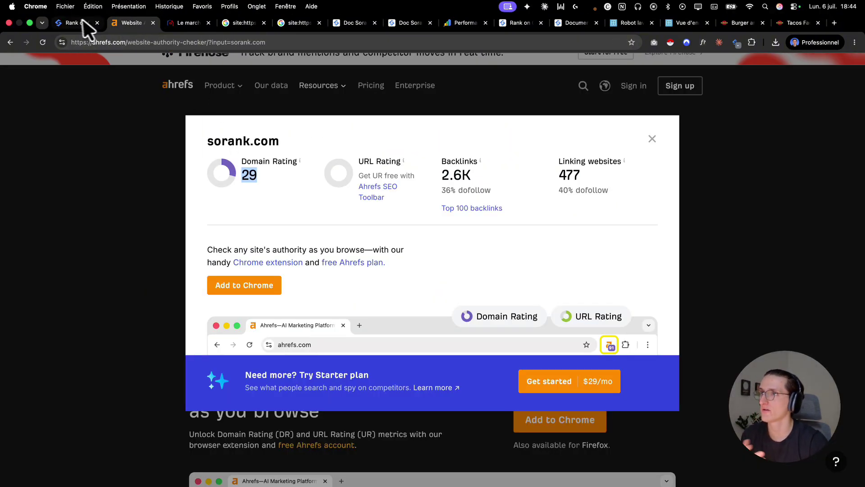
click(72, 9)
drag(53, 163, 103, 172)
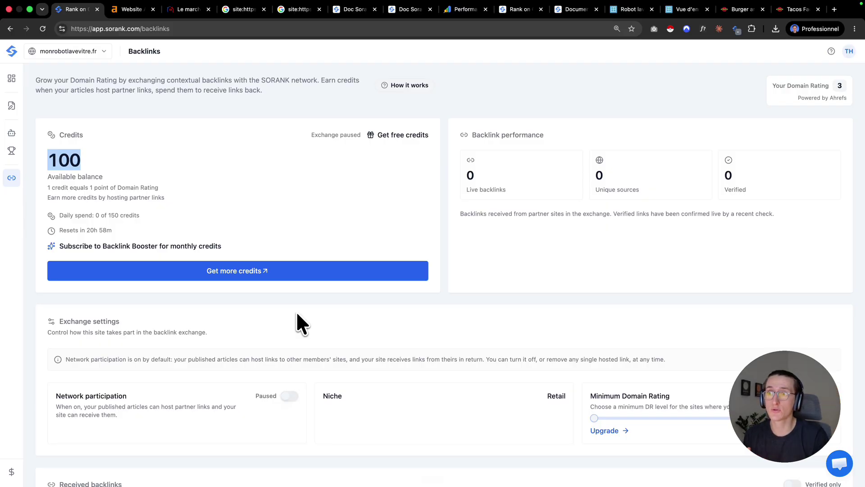
click(297, 314)
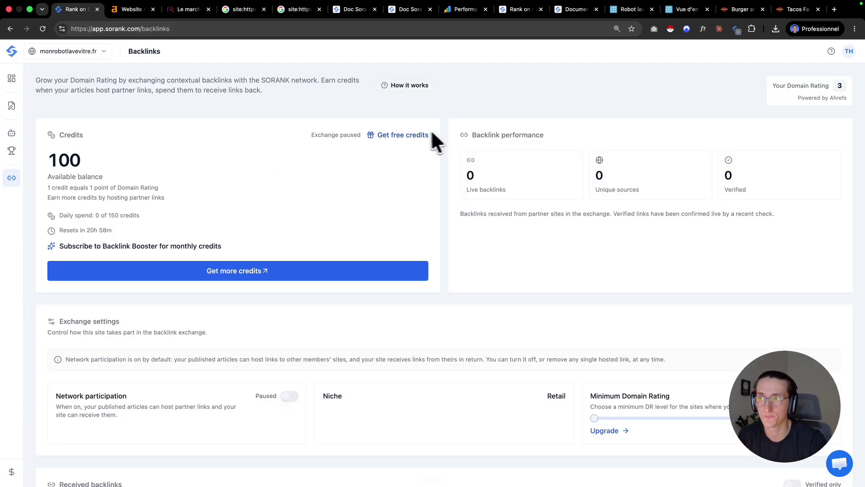
View the Backlink Booster plans, highlighting the Starter, Growth and Scale prices and the Starter plan's SEO value, and close them
click(217, 273)
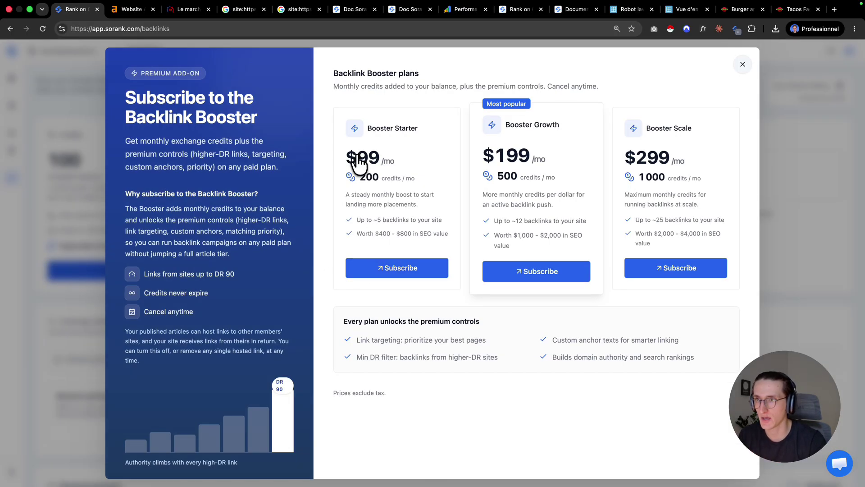
drag(357, 159, 376, 163)
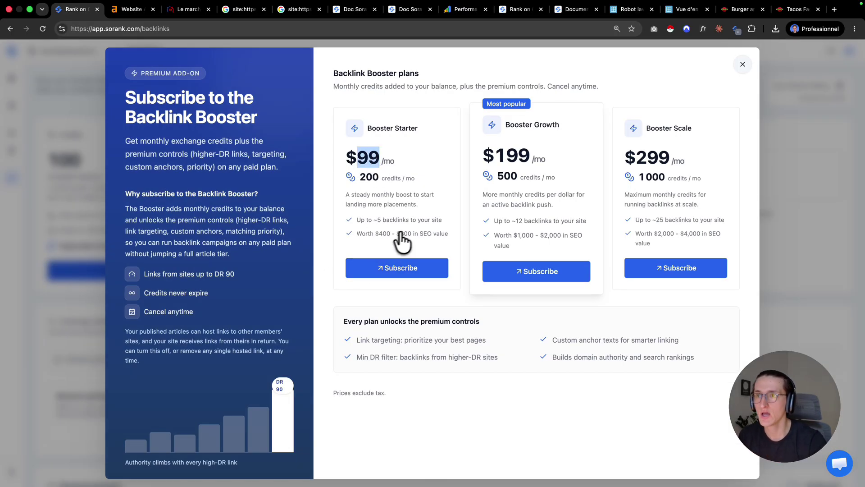
mouse_move(375, 233)
mouse_down()
mouse_move(397, 233)
mouse_move(390, 234)
mouse_up()
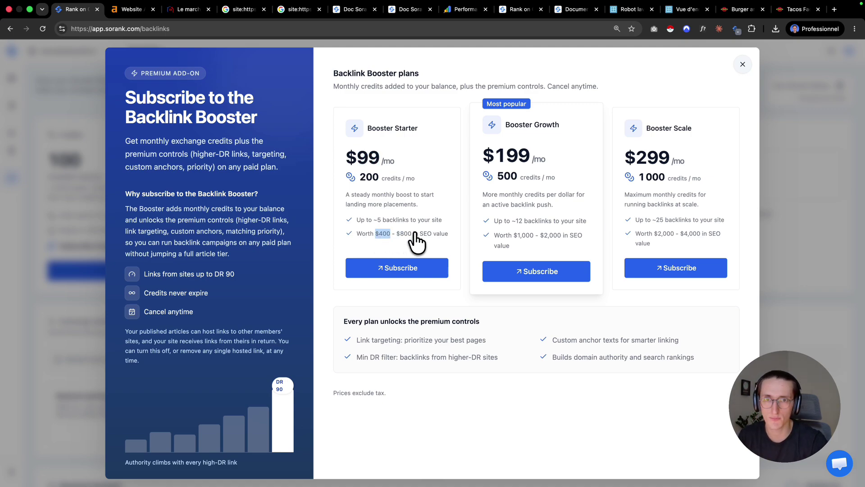
drag(485, 158, 542, 160)
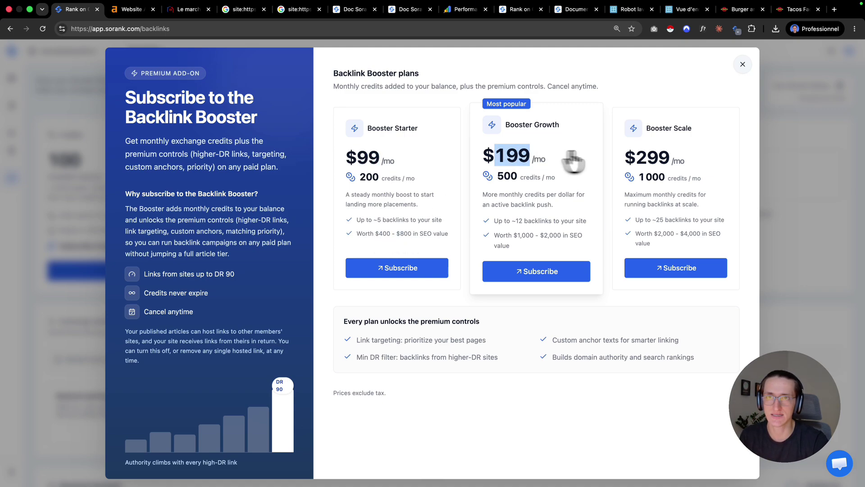
click(642, 163)
drag(641, 163, 675, 168)
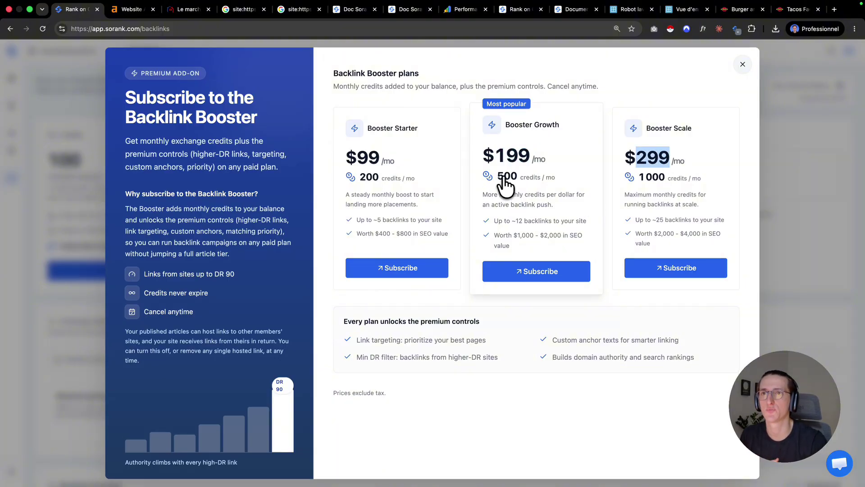
click(742, 66)
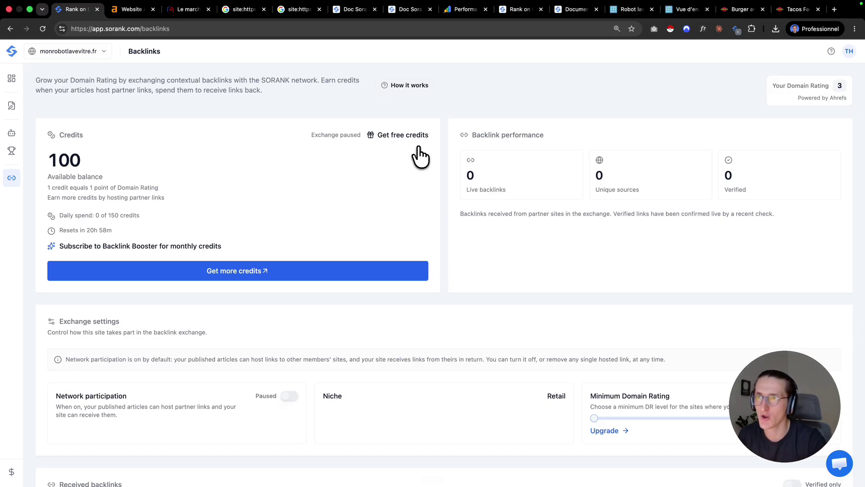
Open the free credits quests and highlight the social sharing quest, its reward, and the affiliate program quest
drag(397, 135, 376, 135)
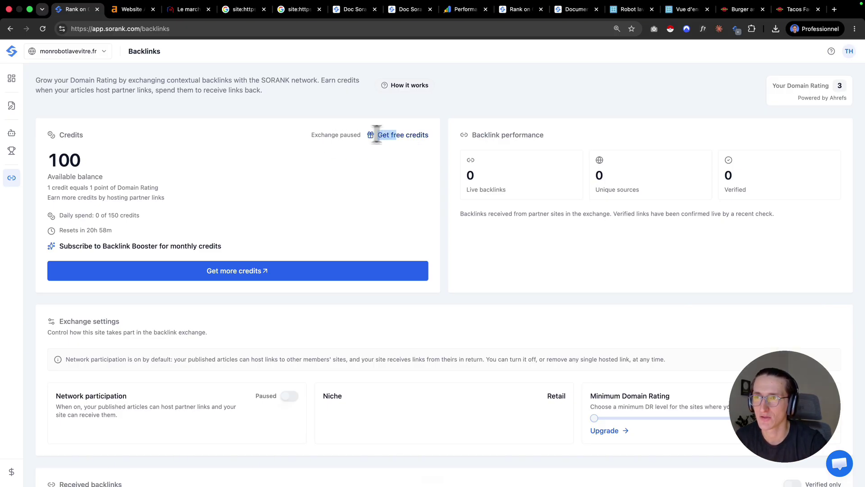
click(424, 135)
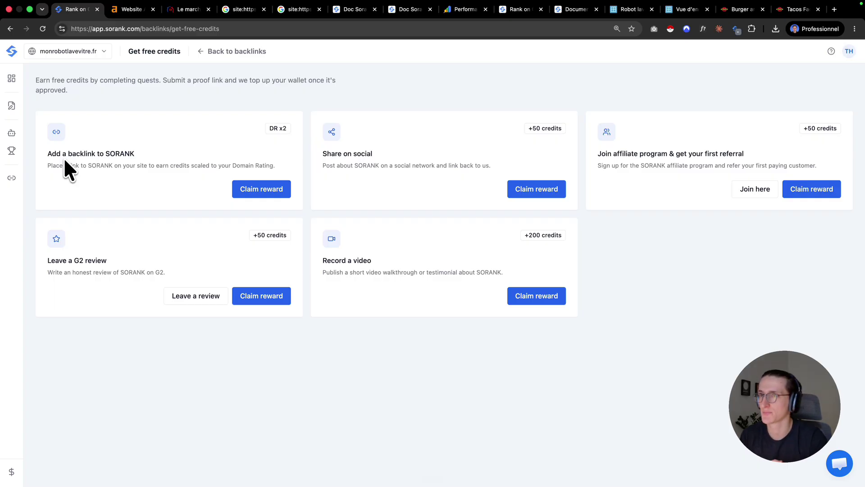
drag(327, 153, 385, 153)
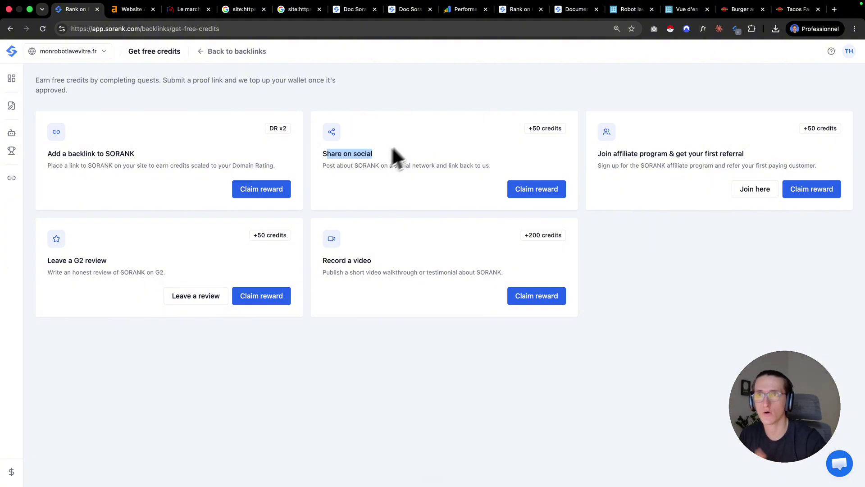
drag(530, 129, 547, 129)
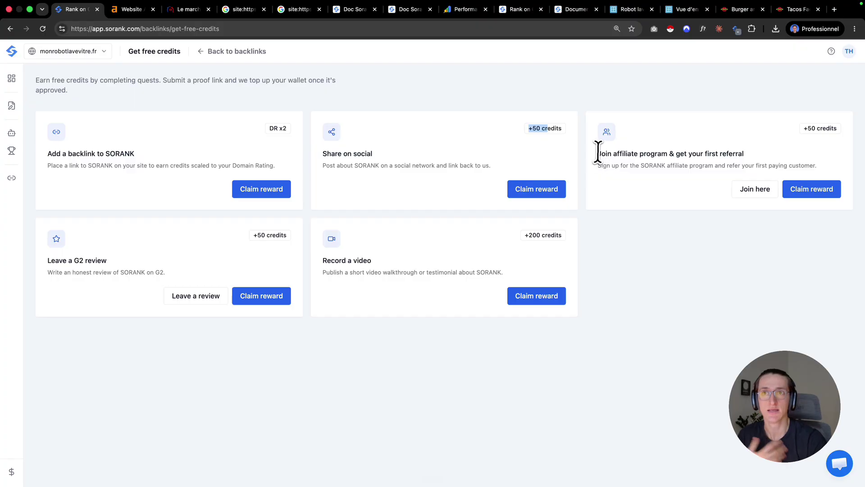
drag(598, 154, 668, 150)
Highlight the G2 review quest's reward and the Record a video quest, and preview the video quest's claim form without submitting it
mouse_move(71, 290)
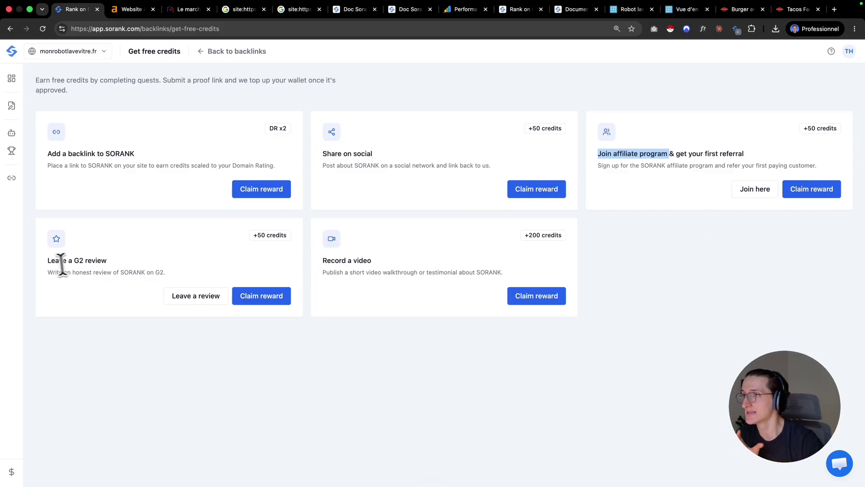
drag(72, 261, 82, 263)
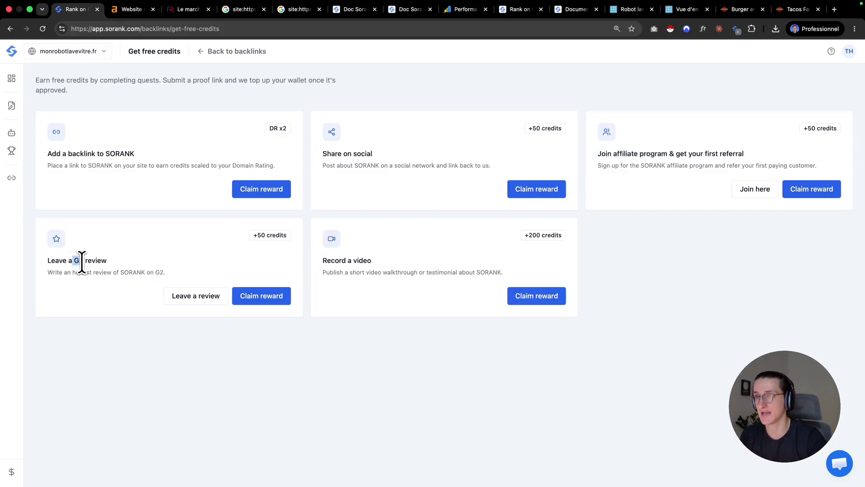
drag(81, 263, 85, 261)
drag(253, 235, 289, 235)
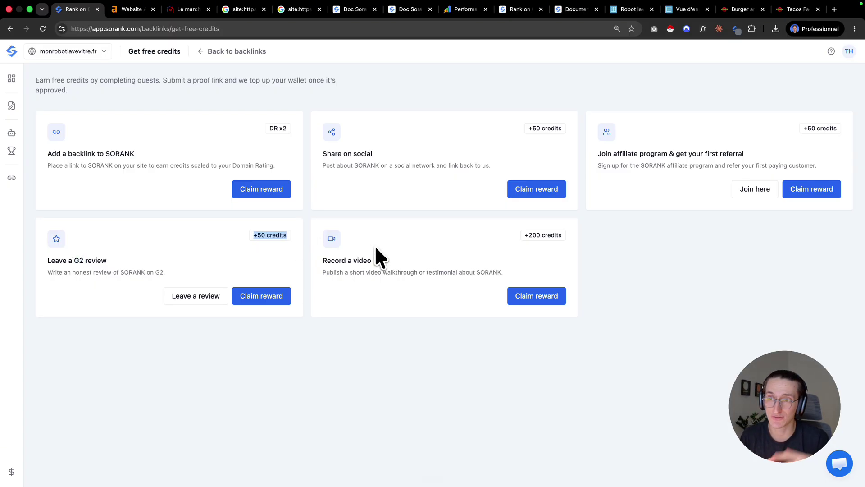
mouse_move(371, 260)
mouse_down()
mouse_move(322, 262)
mouse_move(370, 262)
mouse_up()
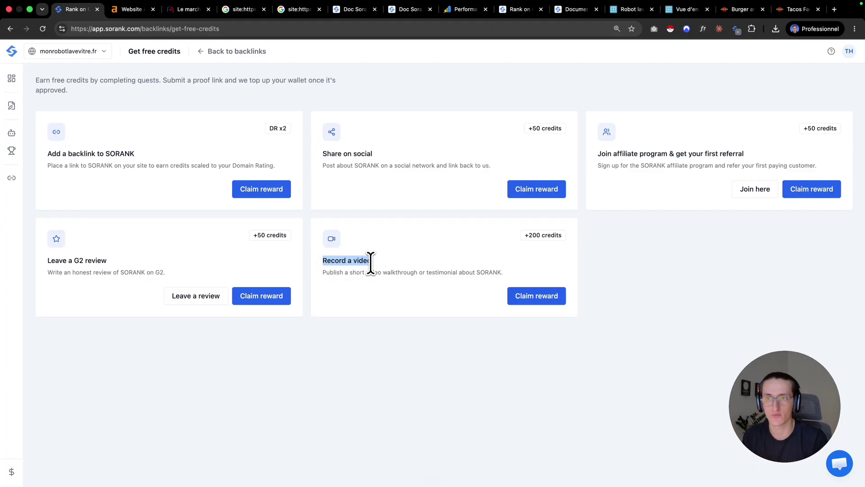
click(532, 302)
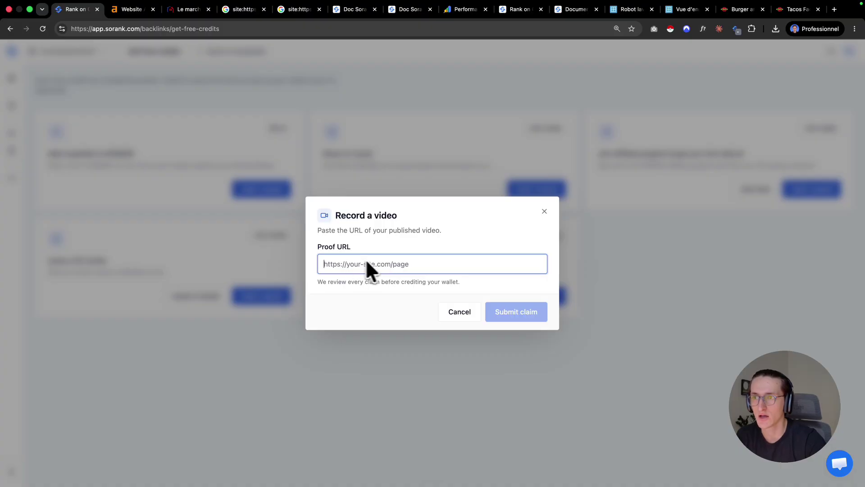
click(544, 211)
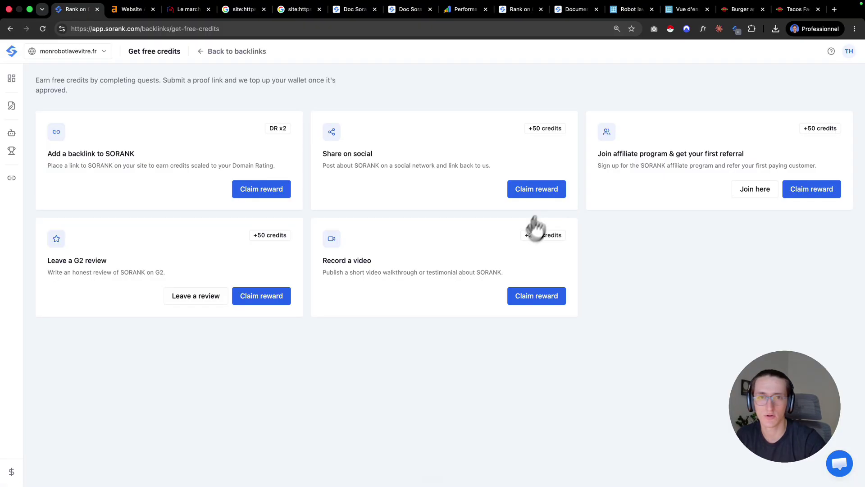
Return to the Backlinks page and bring the Exchange settings into view
click(201, 52)
scroll(288, 208, down, 3)
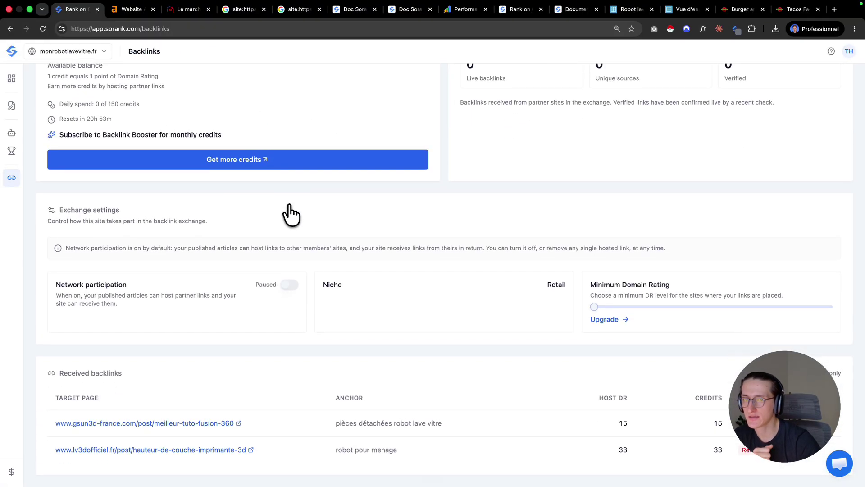
scroll(409, 266, up, 1)
scroll(279, 310, down, 1)
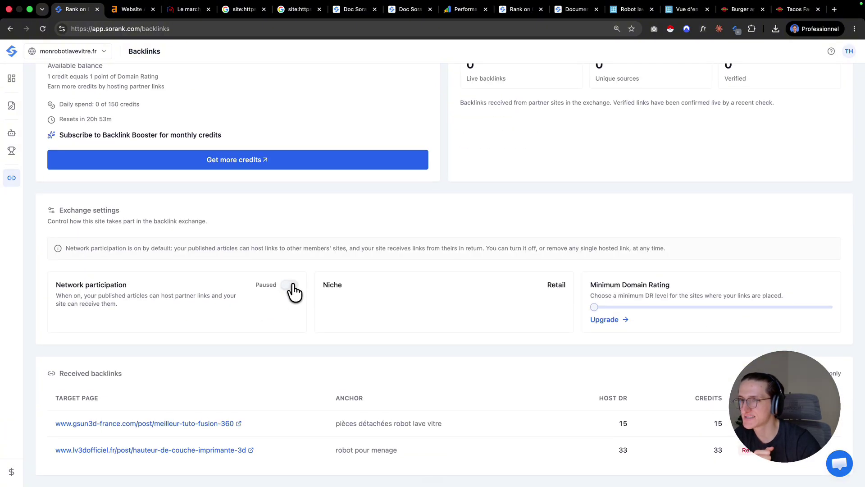
Switch network participation on and back to paused, twice, in the Exchange settings
click(292, 289)
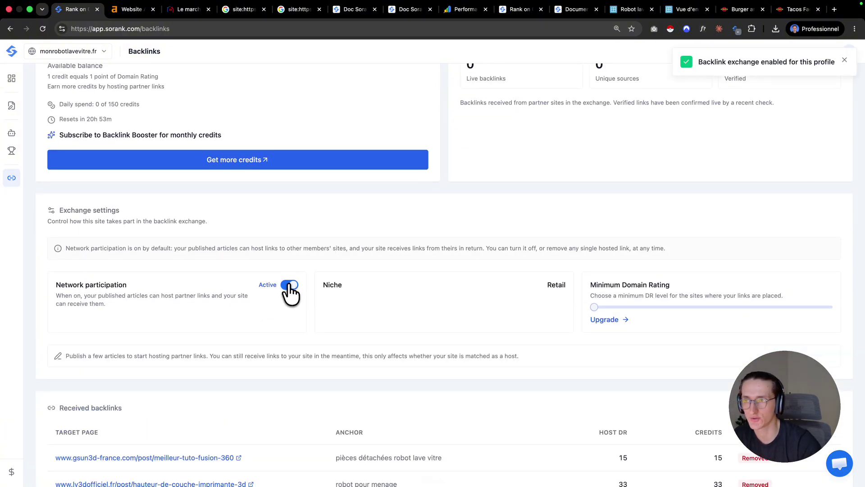
click(289, 287)
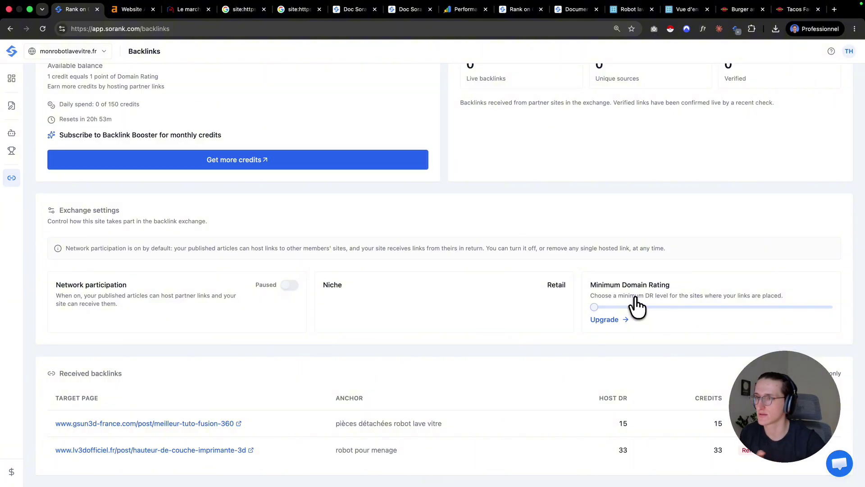
click(289, 285)
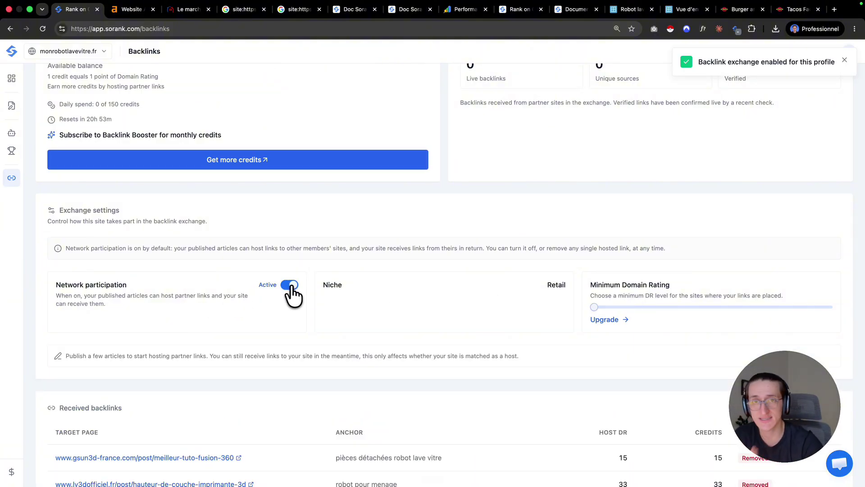
click(289, 286)
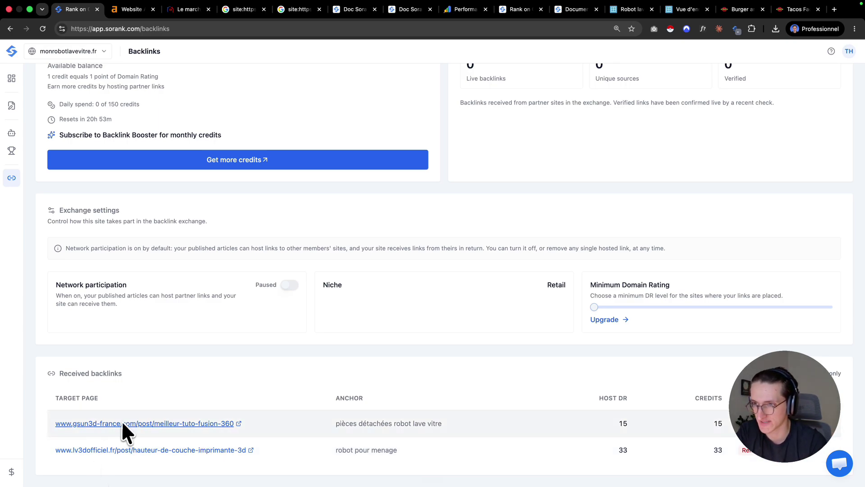
In the Received backlinks table, highlight the first backlink's anchor and the DR heading, and point out that row's host DR and credits
drag(337, 432, 467, 433)
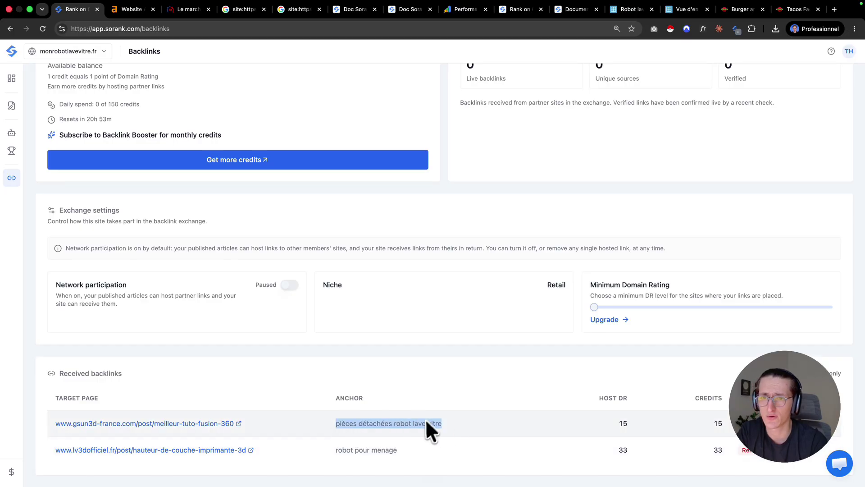
click(620, 423)
drag(619, 398, 639, 397)
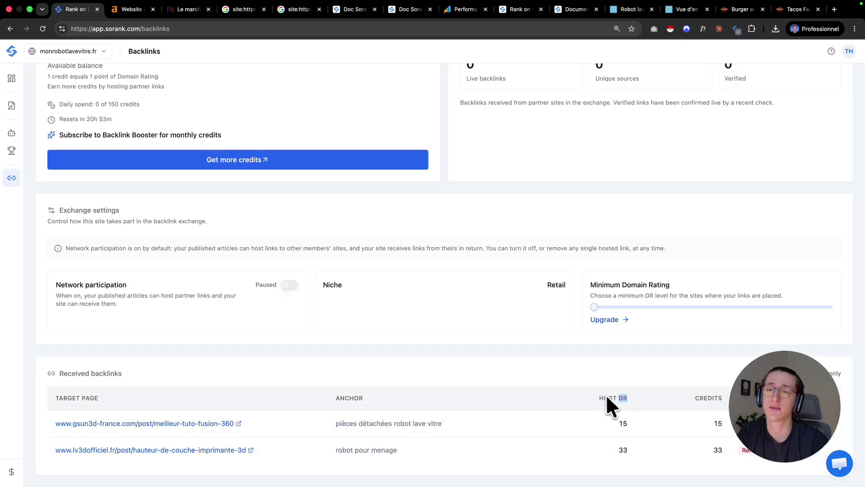
click(715, 423)
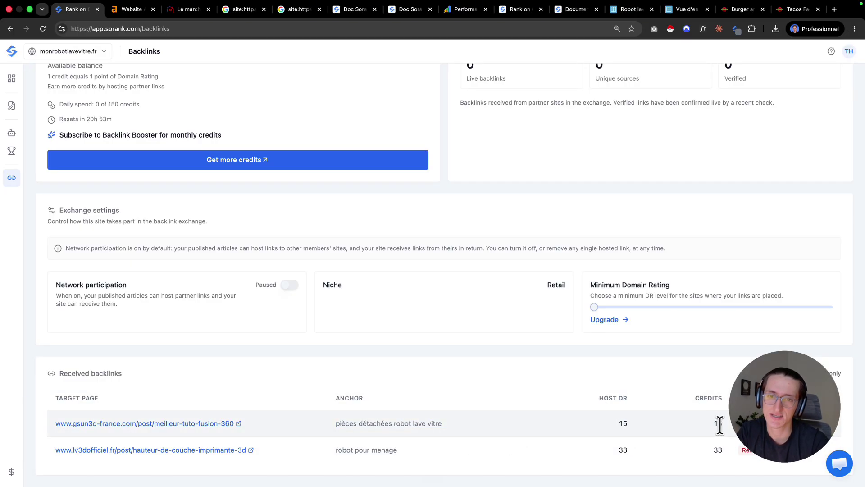
click(734, 426)
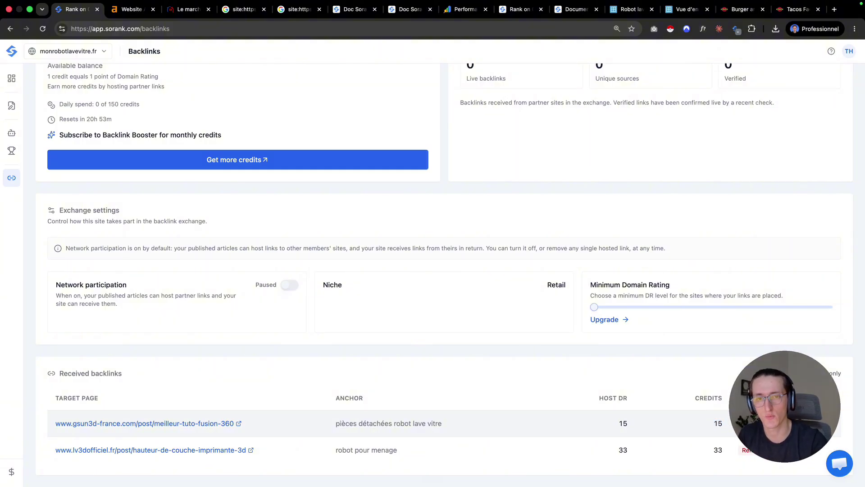
Open the Dashboard, highlight the leaderboard position and Domain Rating, and look over the Domain Performance chart
scroll(709, 388, up, 3)
click(15, 81)
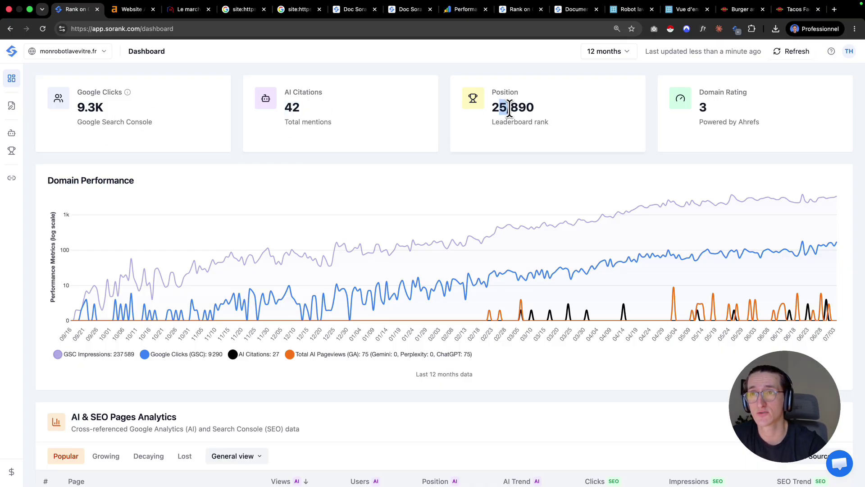
drag(698, 106, 720, 120)
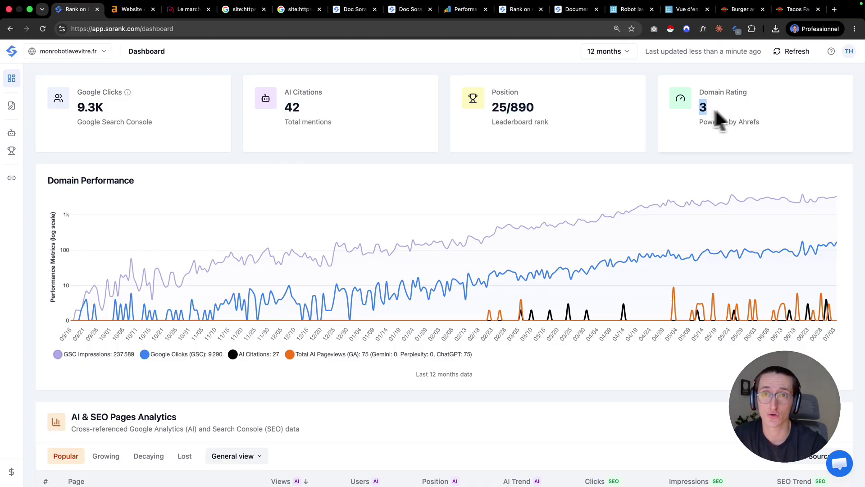
scroll(650, 332, down, 3)
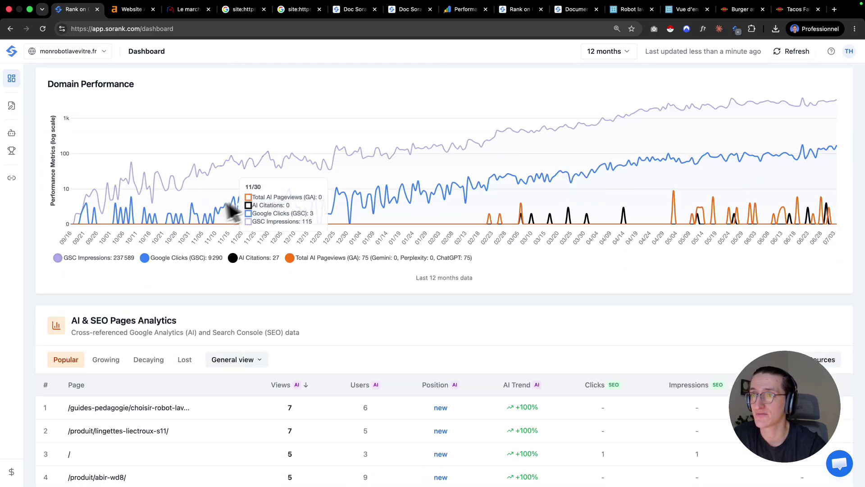
scroll(252, 207, up, 3)
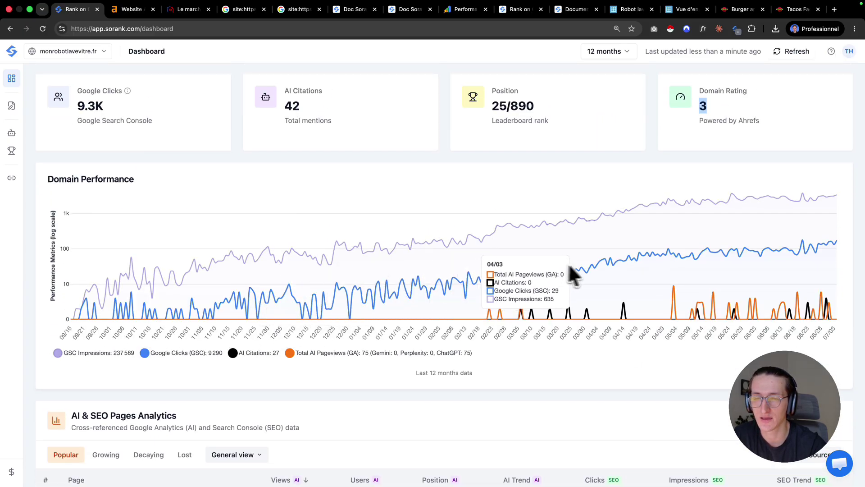
Hide and restore the Total AI Pageviews and AI Citations series in the Domain Performance chart, and view the AI & SEO Pages Analytics table
scroll(745, 266, down, 2)
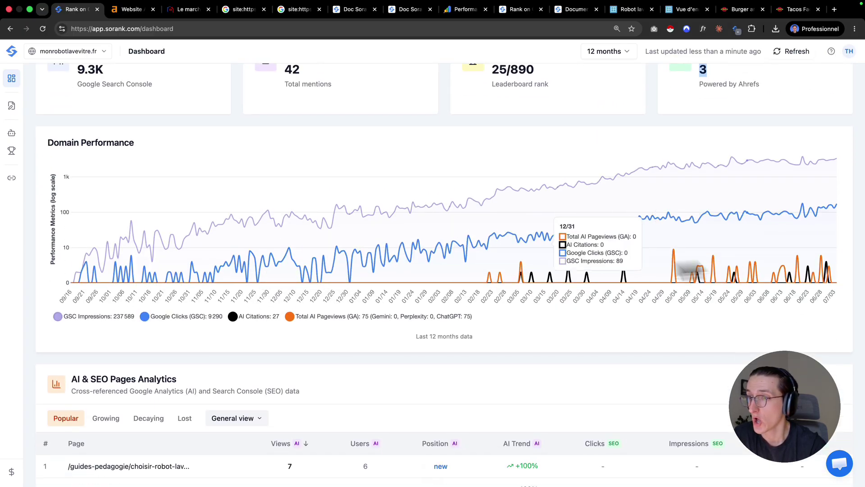
click(332, 316)
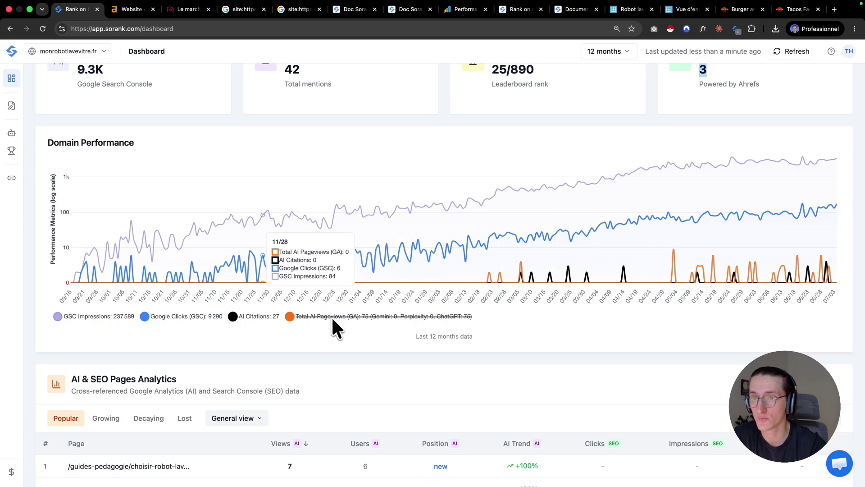
mouse_move(20, 131)
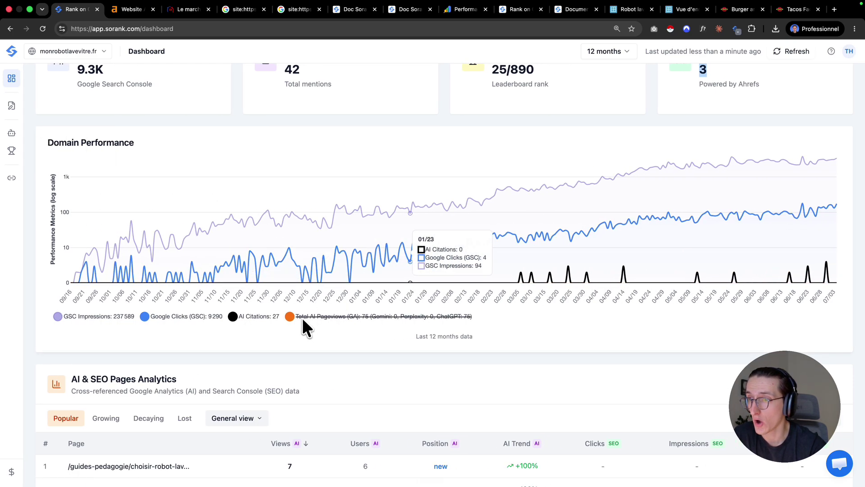
click(302, 317)
click(256, 313)
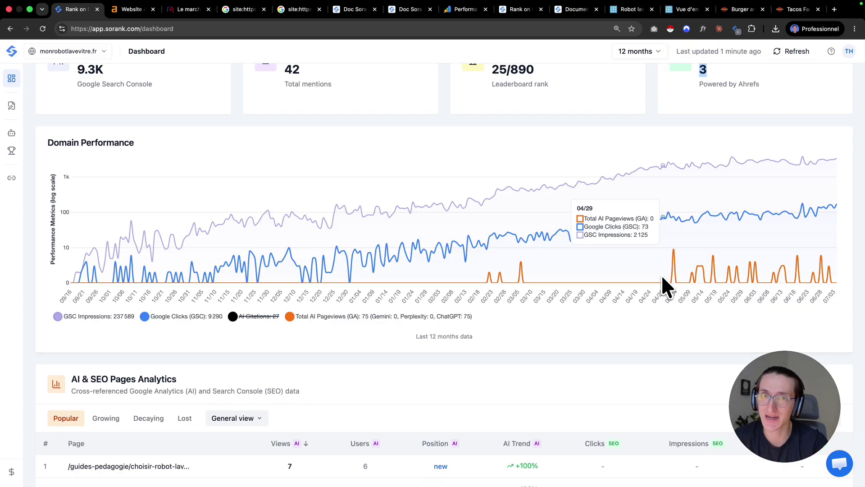
click(256, 317)
scroll(347, 242, down, 5)
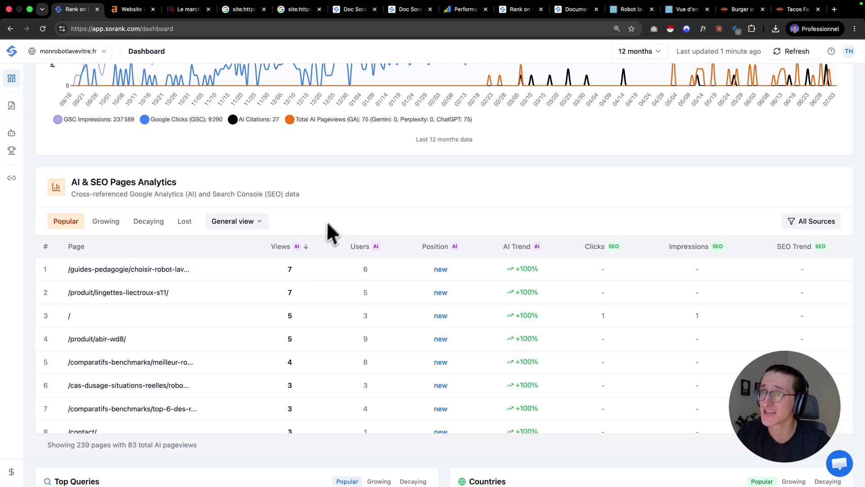
Review the Dashboard's Domain Performance chart, AI & SEO Pages Analytics, Top Queries, Countries, Devices, GEO Analysis and AI Reference Sources sections
scroll(334, 221, up, 4)
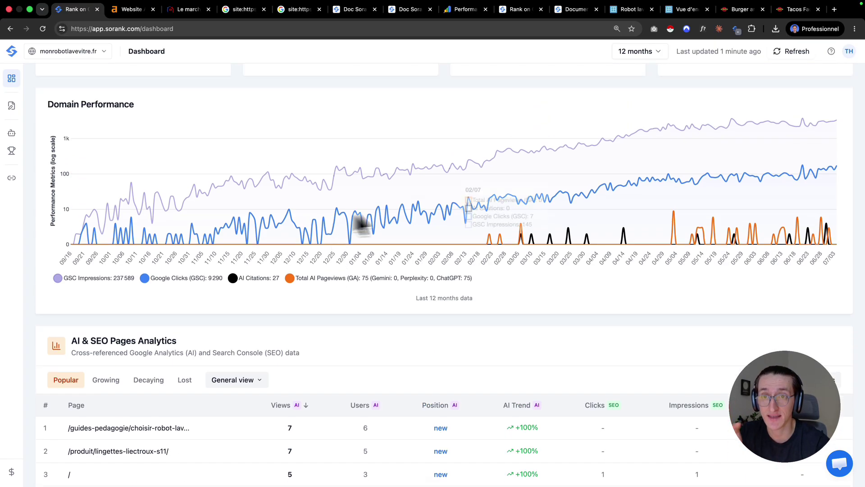
scroll(617, 283, down, 10)
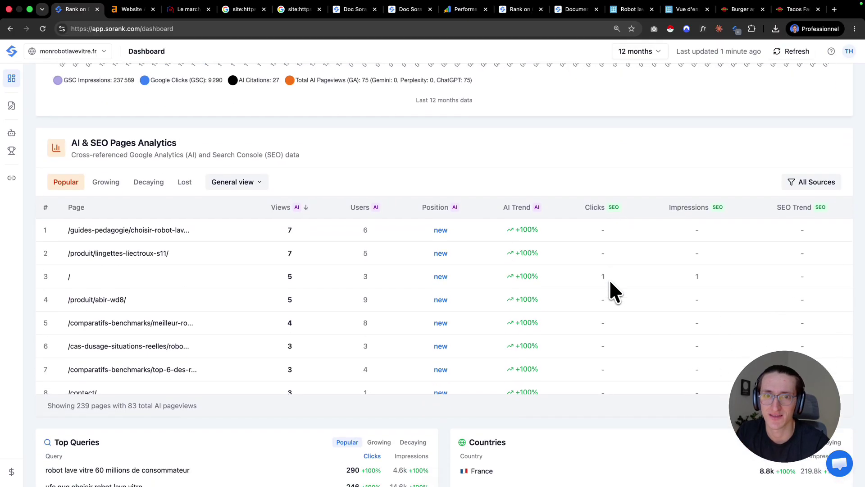
scroll(390, 404, down, 2)
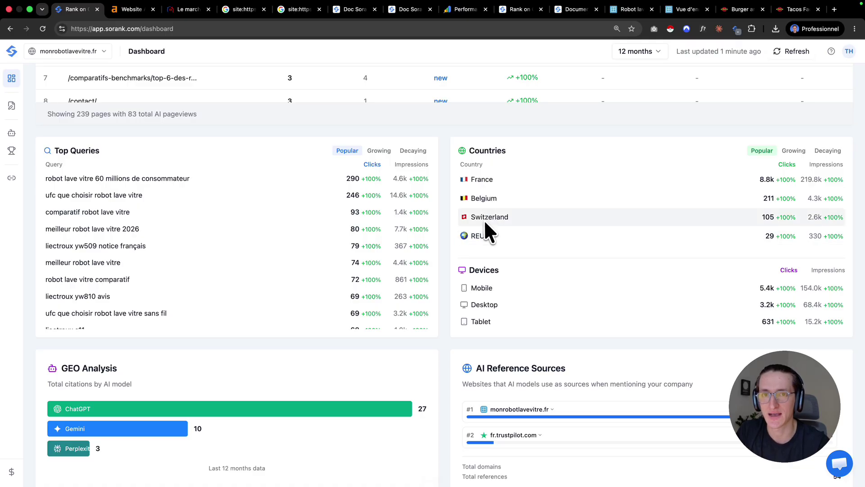
scroll(474, 236, down, 1)
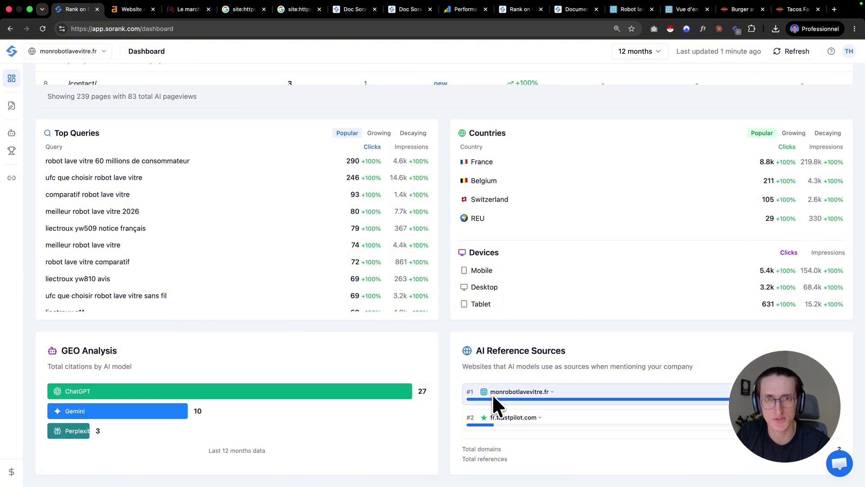
scroll(504, 360, up, 15)
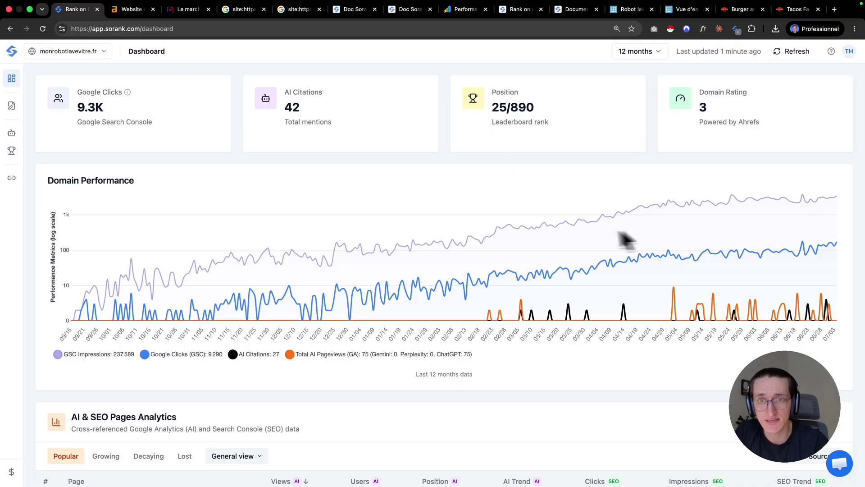
Open the support chat from the help options, view it, and close it again
click(831, 51)
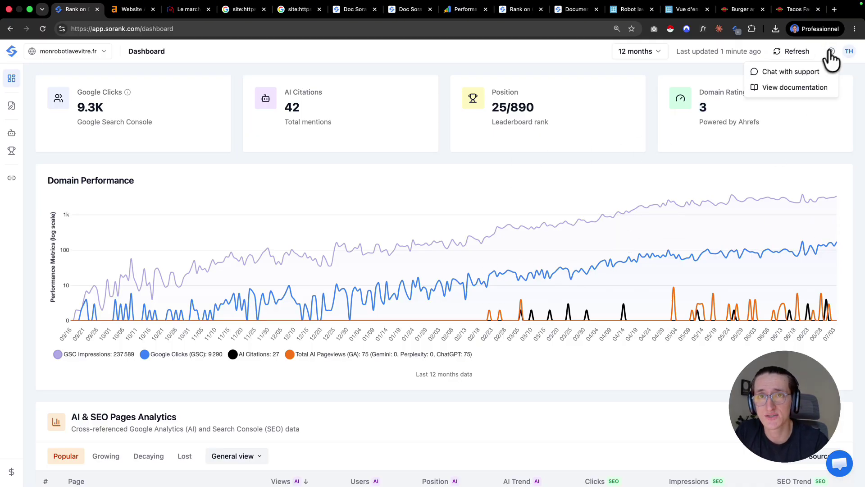
click(792, 71)
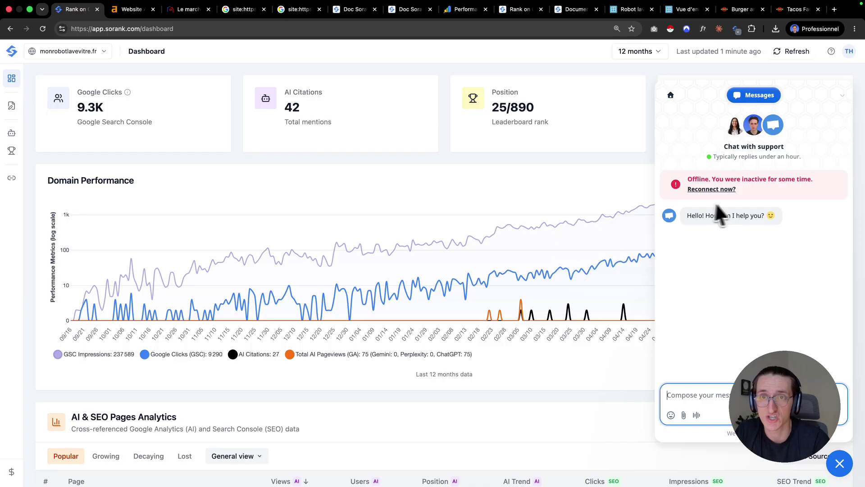
click(842, 96)
click(843, 95)
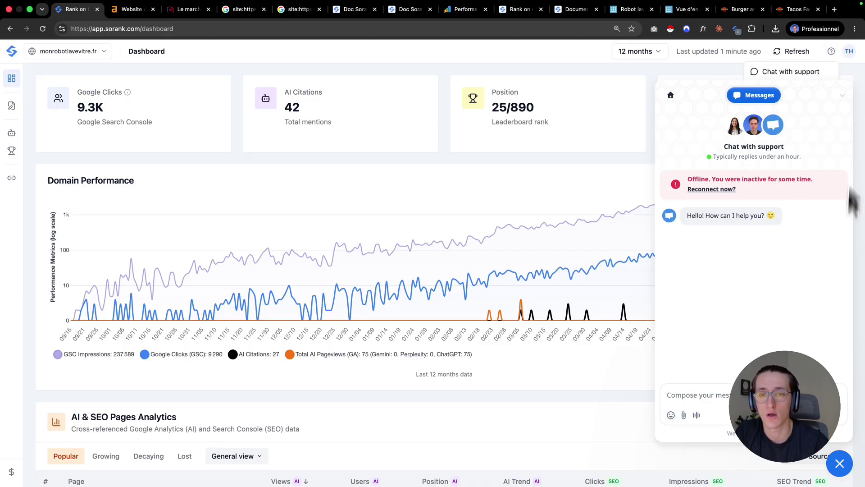
mouse_move(841, 96)
click(807, 109)
Open the documentation's "Host your blog on Sorank" guide and look through its How it works section and setup steps
click(830, 51)
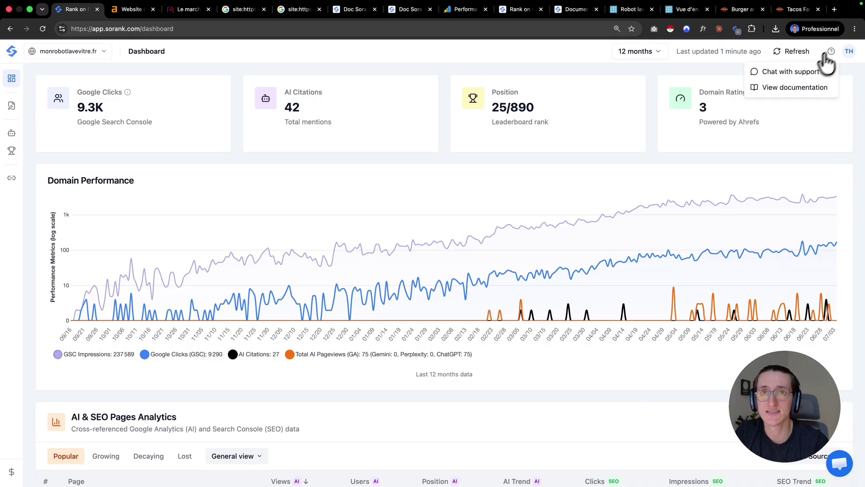
click(788, 88)
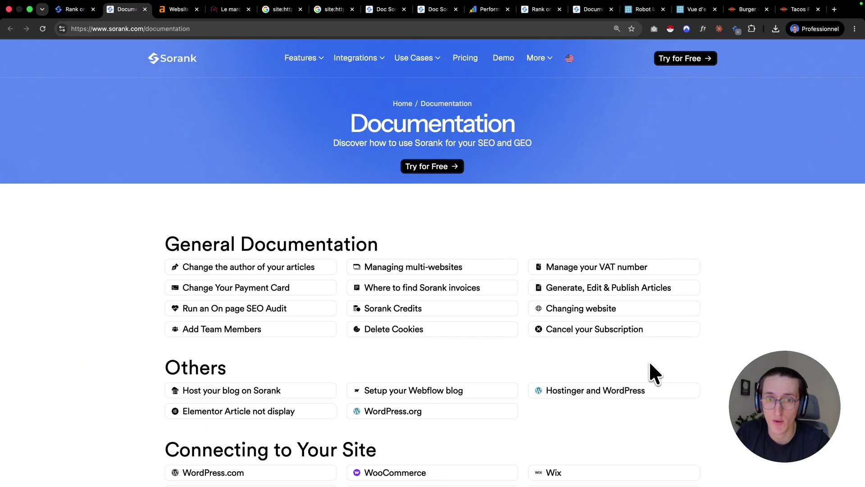
click(238, 394)
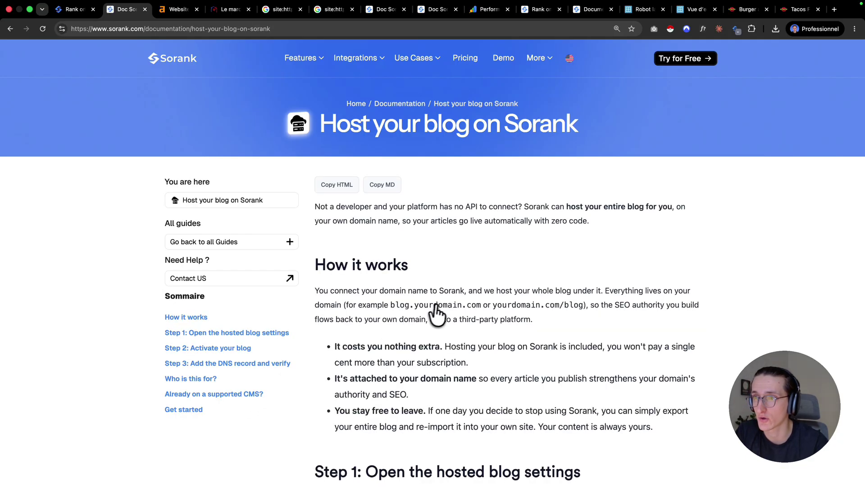
scroll(500, 219, down, 15)
scroll(482, 246, up, 7)
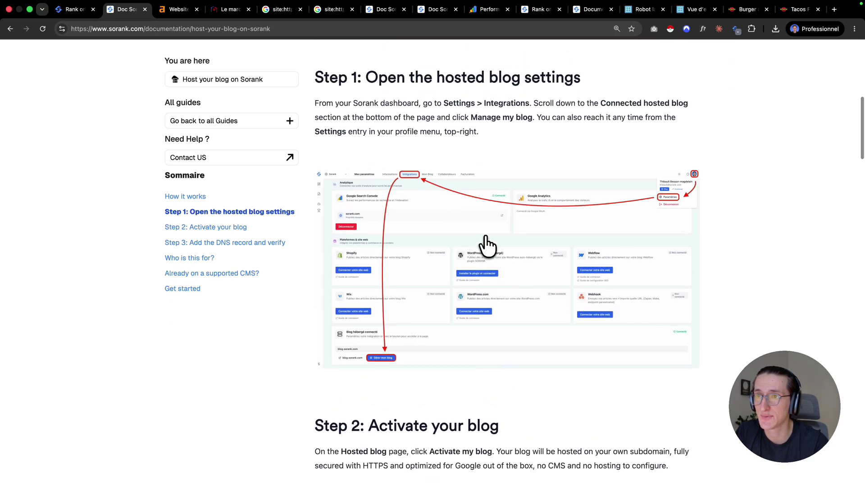
scroll(487, 245, up, 8)
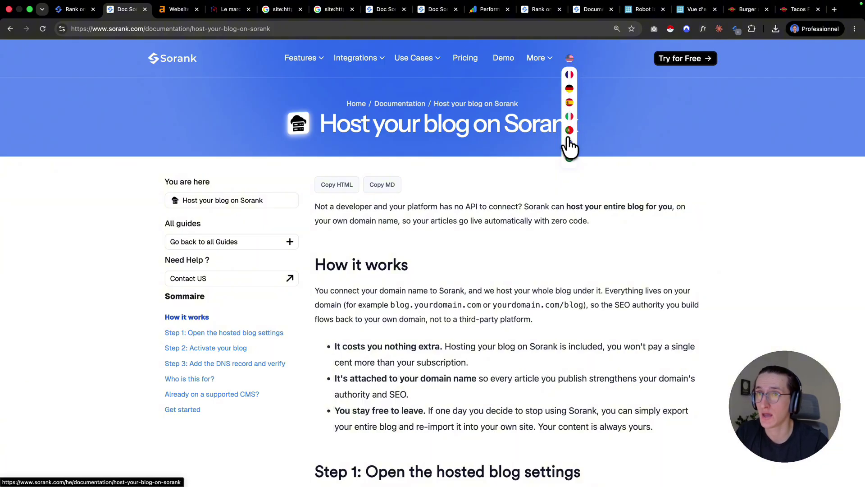
scroll(572, 271, down, 10)
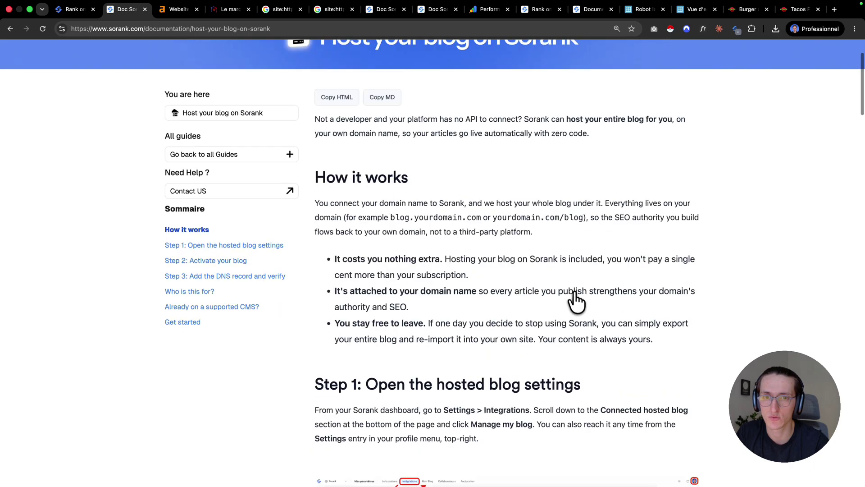
scroll(577, 302, down, 20)
scroll(576, 302, up, 20)
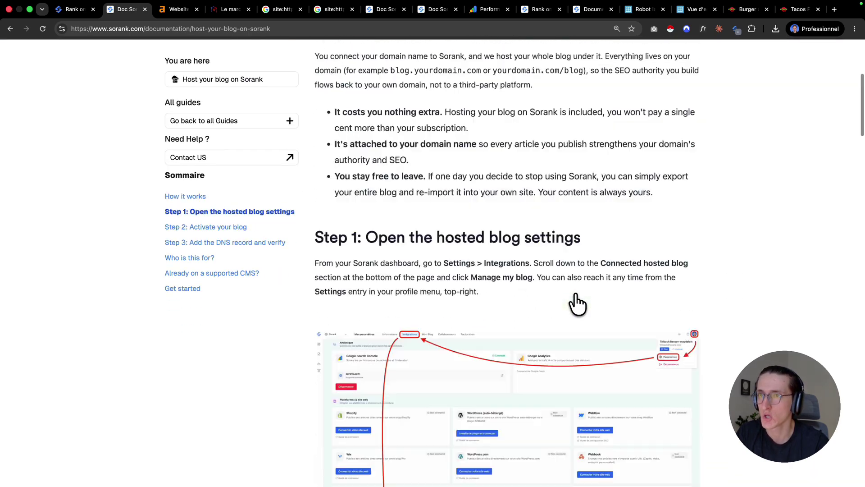
Go to the Sorank home page, pause its presentation video, and return to the headline section
click(160, 65)
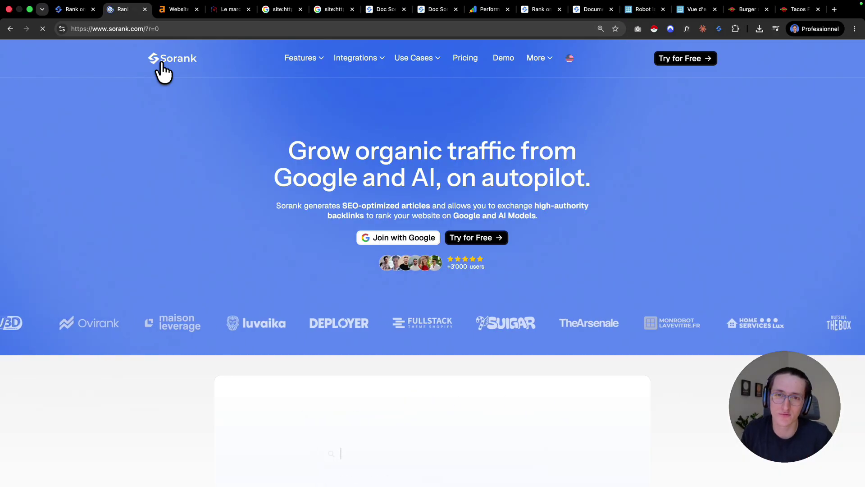
scroll(350, 249, down, 4)
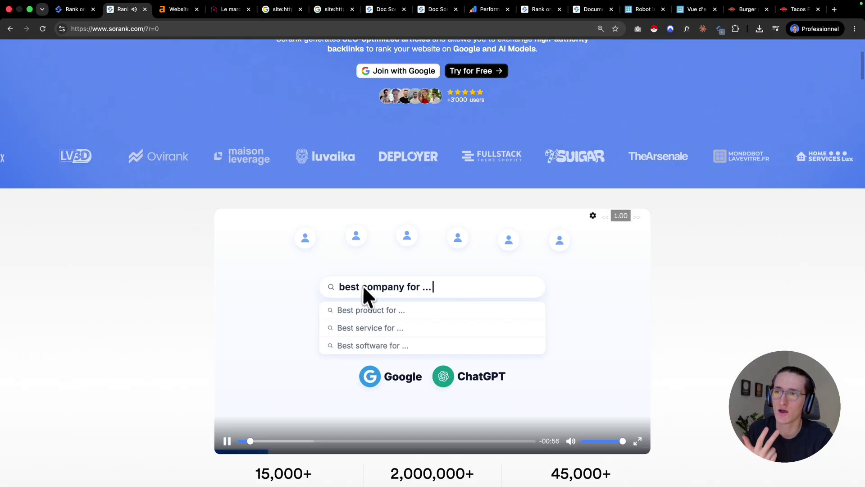
click(226, 441)
scroll(276, 176, up, 4)
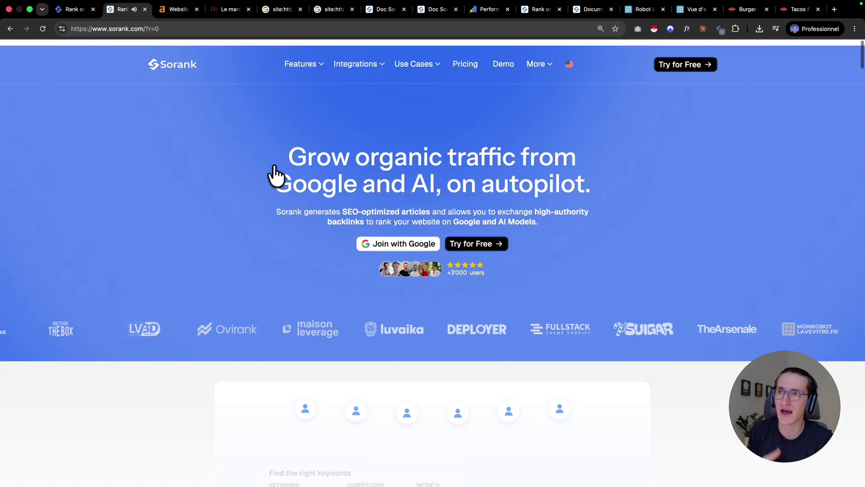